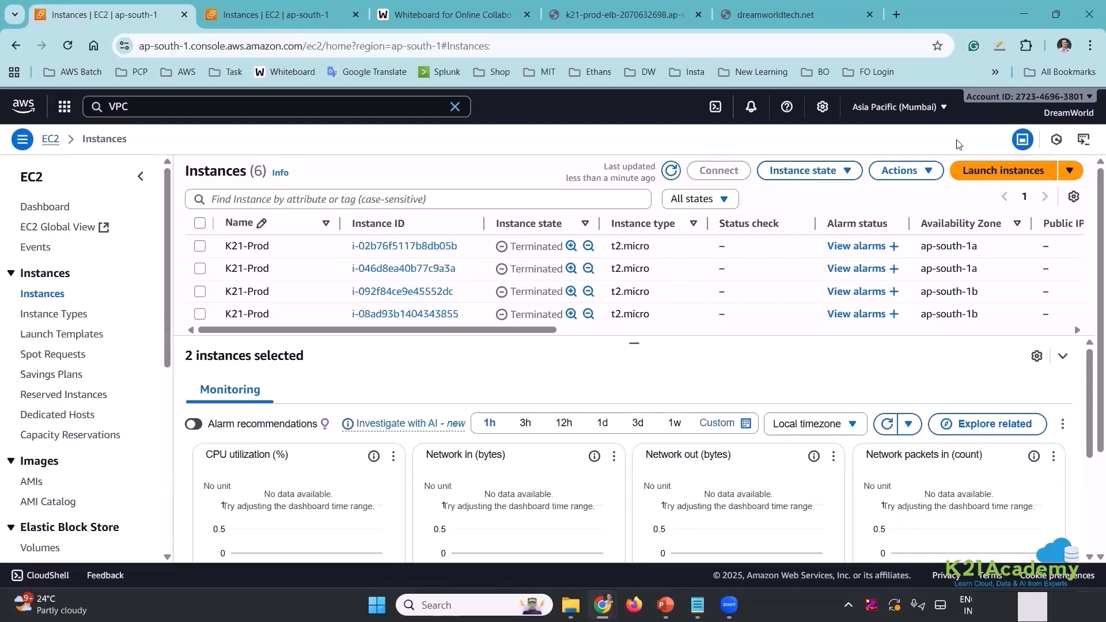
Start launching a new EC2 instance and name it K21-Monitor.
click(971, 168)
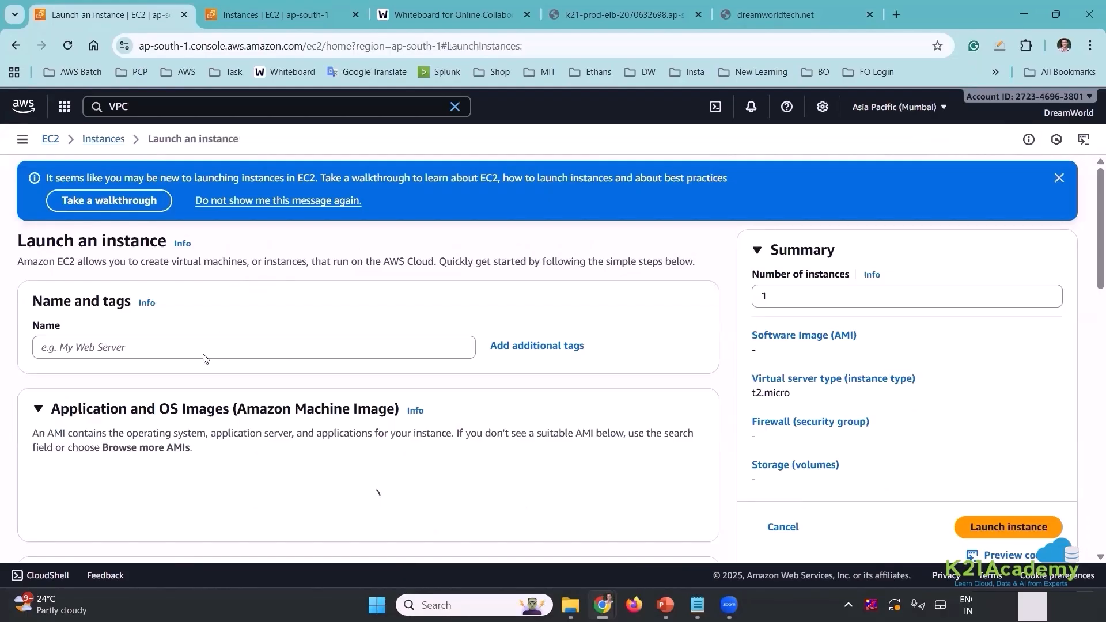
click(207, 348)
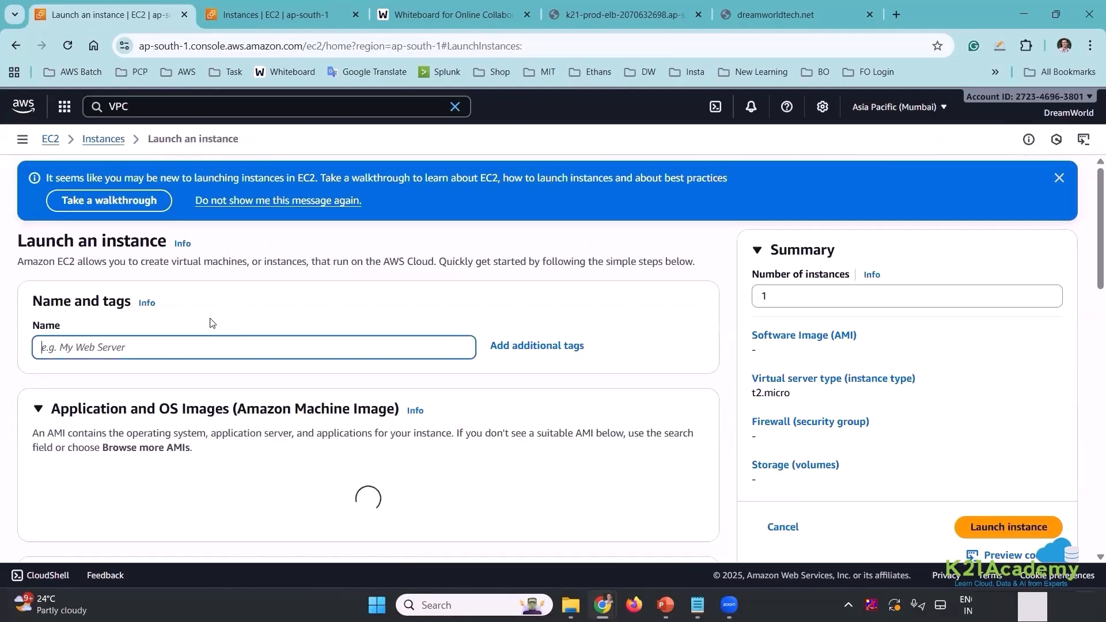
text(K)
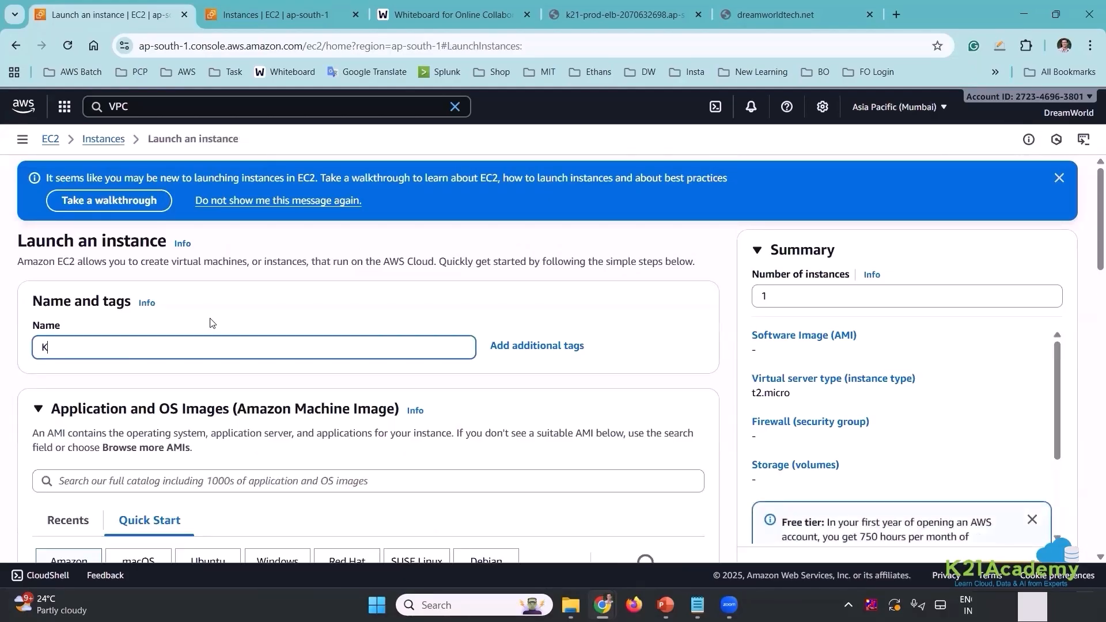
text(21-Monit)
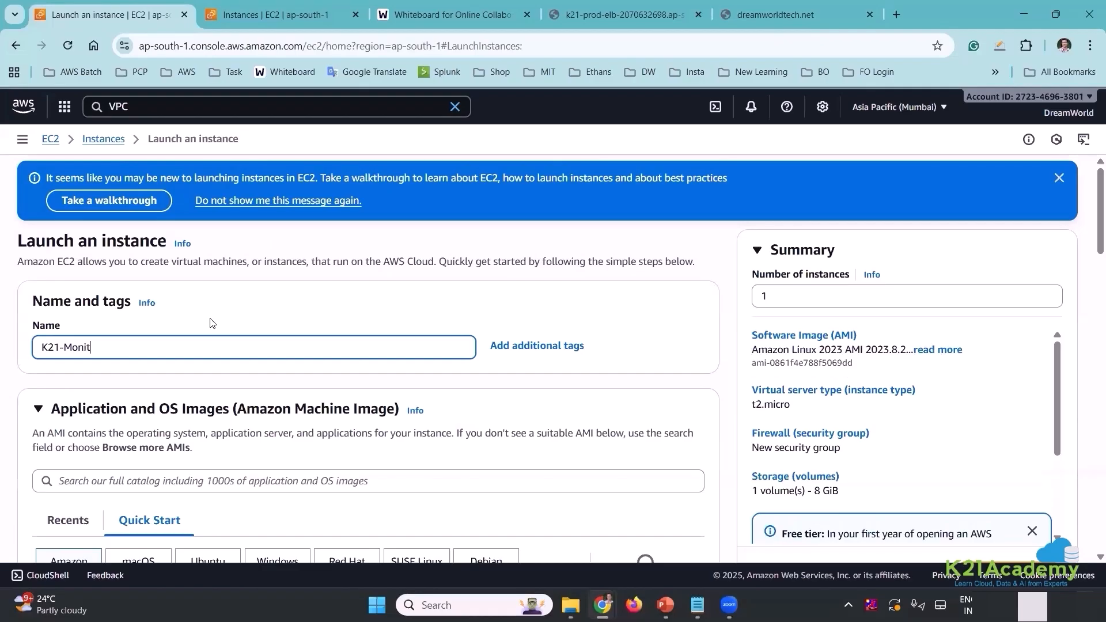
text(or)
Choose the existing ethans-august key pair for logging in to the new instance.
scroll(230, 333, down, 5)
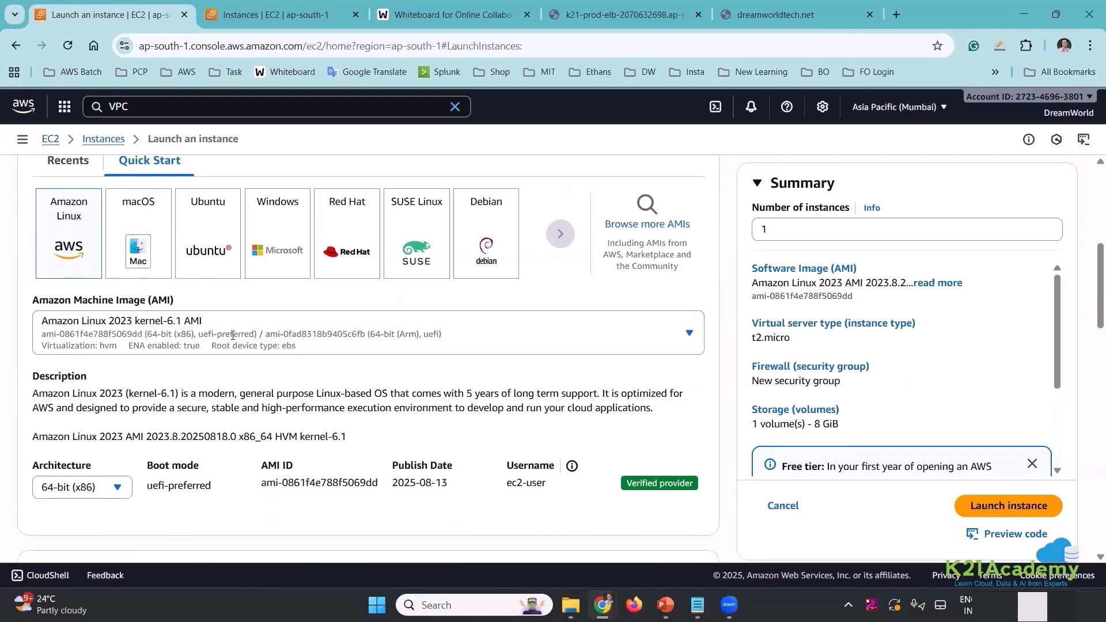
scroll(232, 335, down, 8)
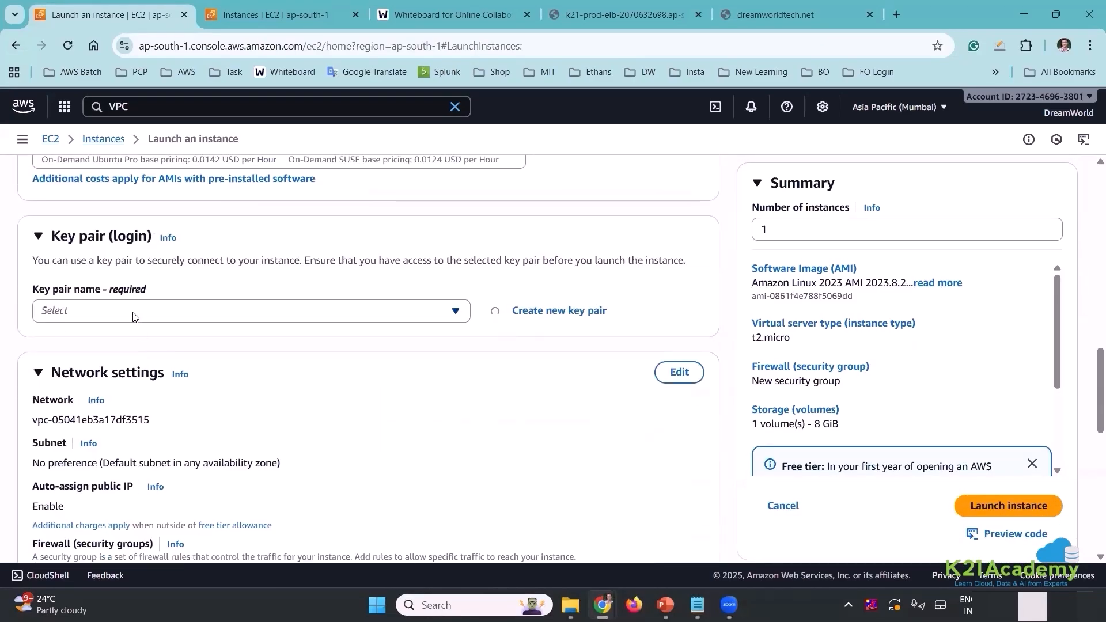
click(134, 317)
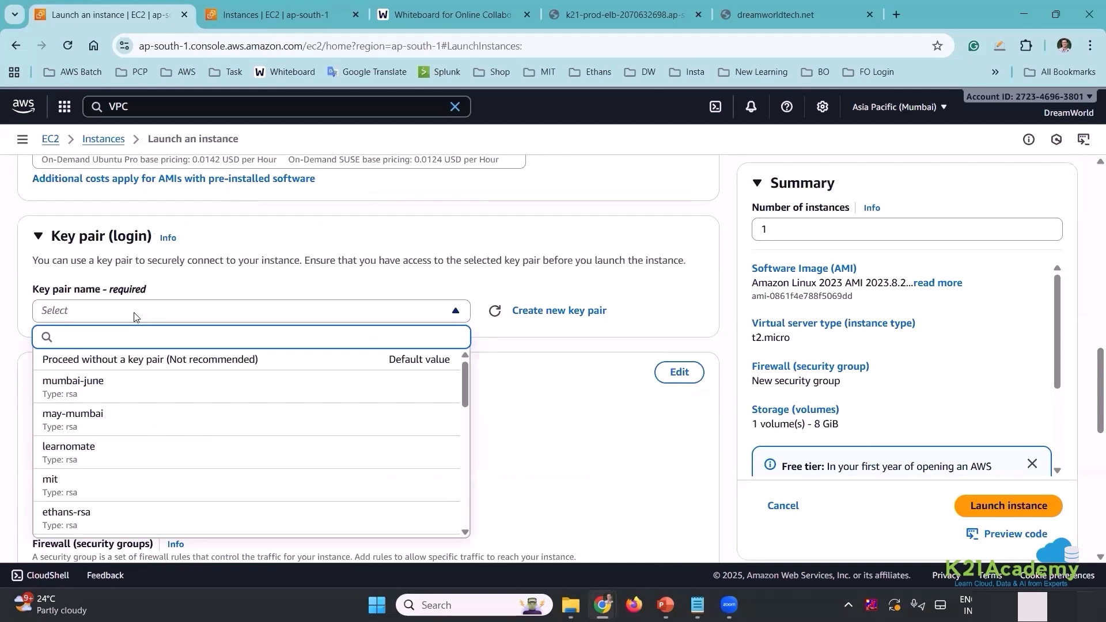
text(augus)
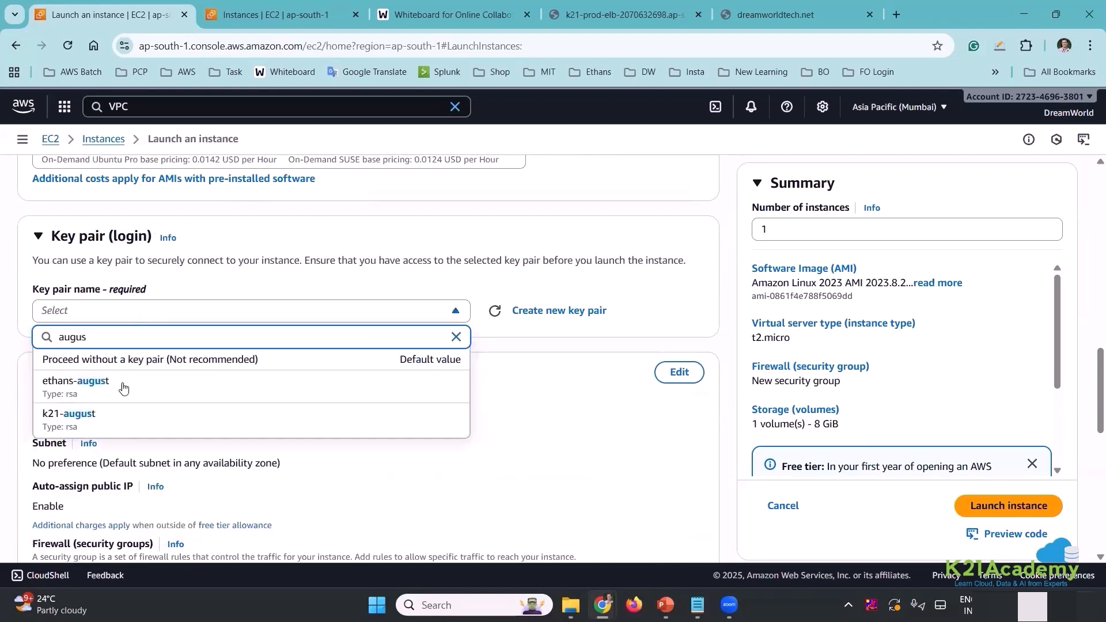
click(123, 391)
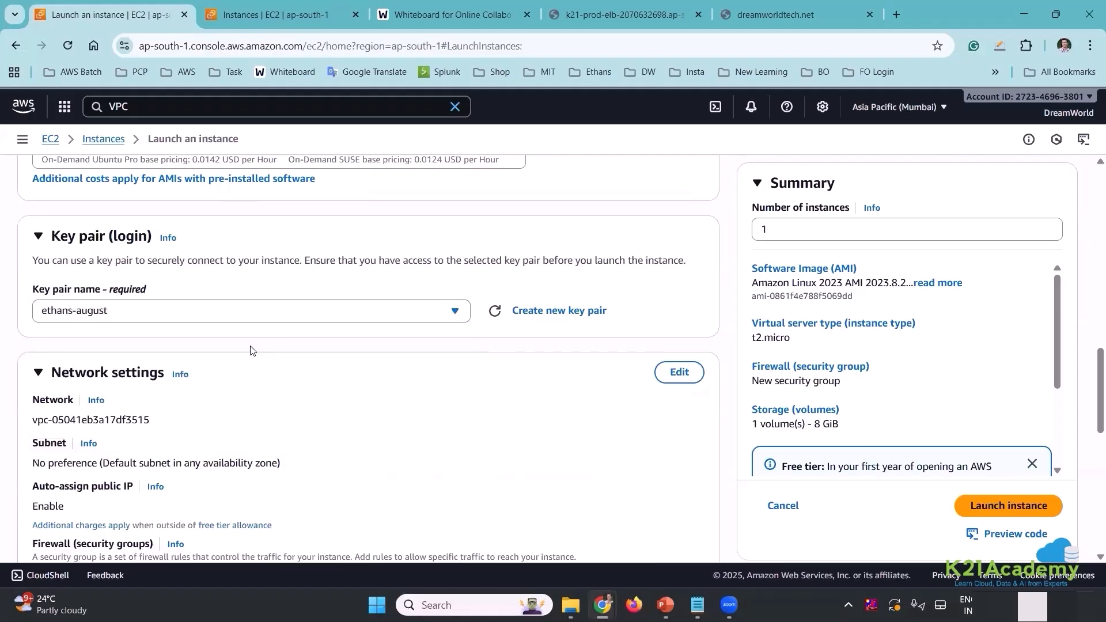
Assign the existing security group K21-august-linux to the instance instead of creating a new one.
scroll(249, 350, down, 4)
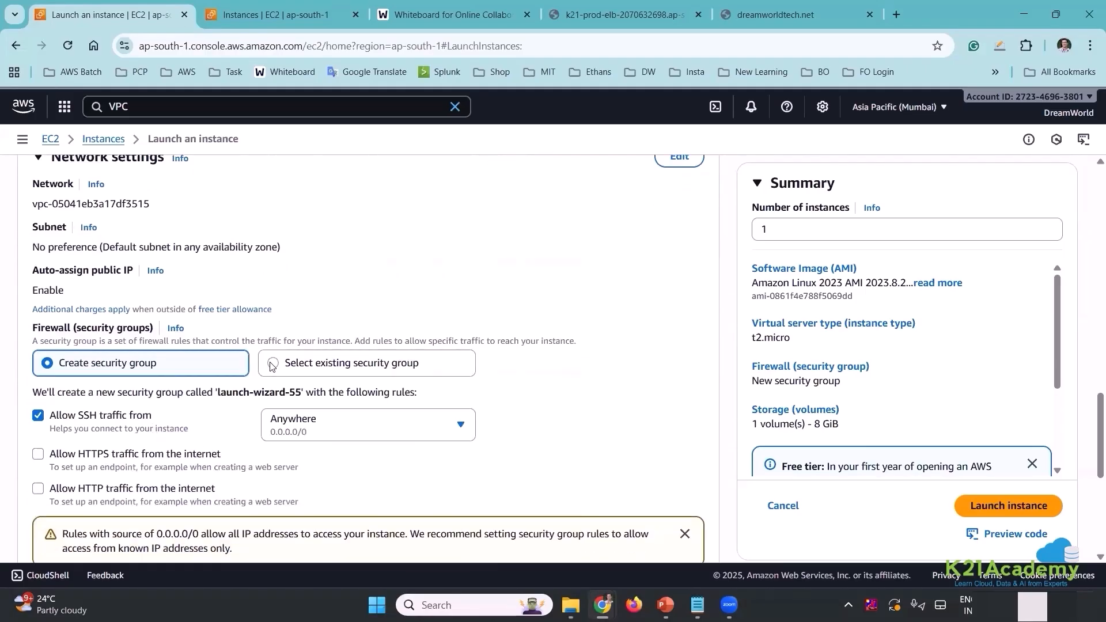
click(272, 363)
click(61, 415)
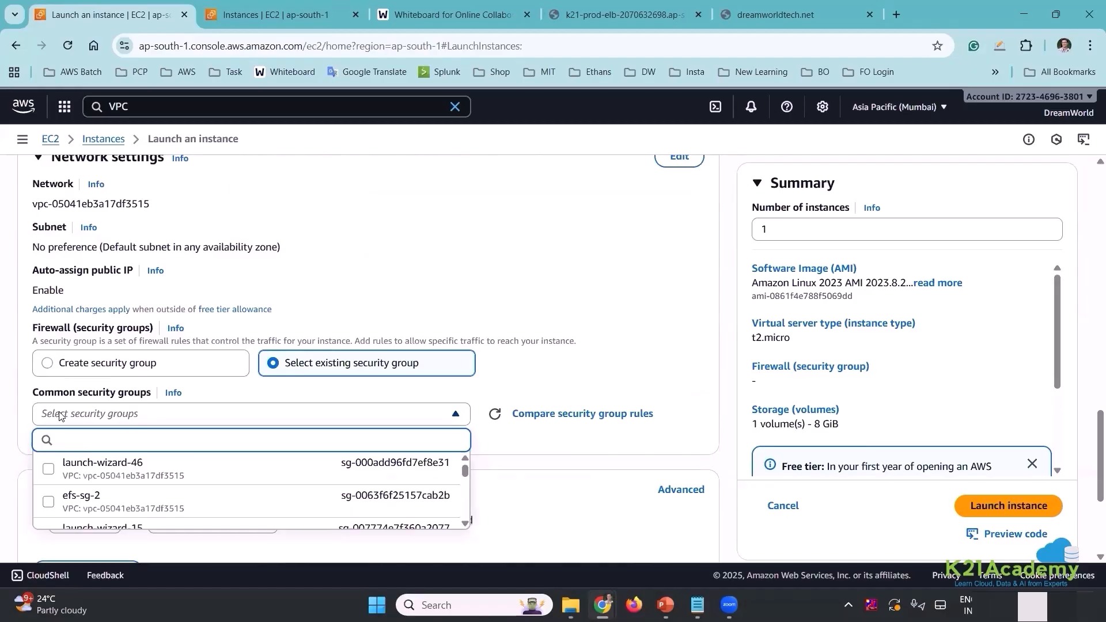
text(augu)
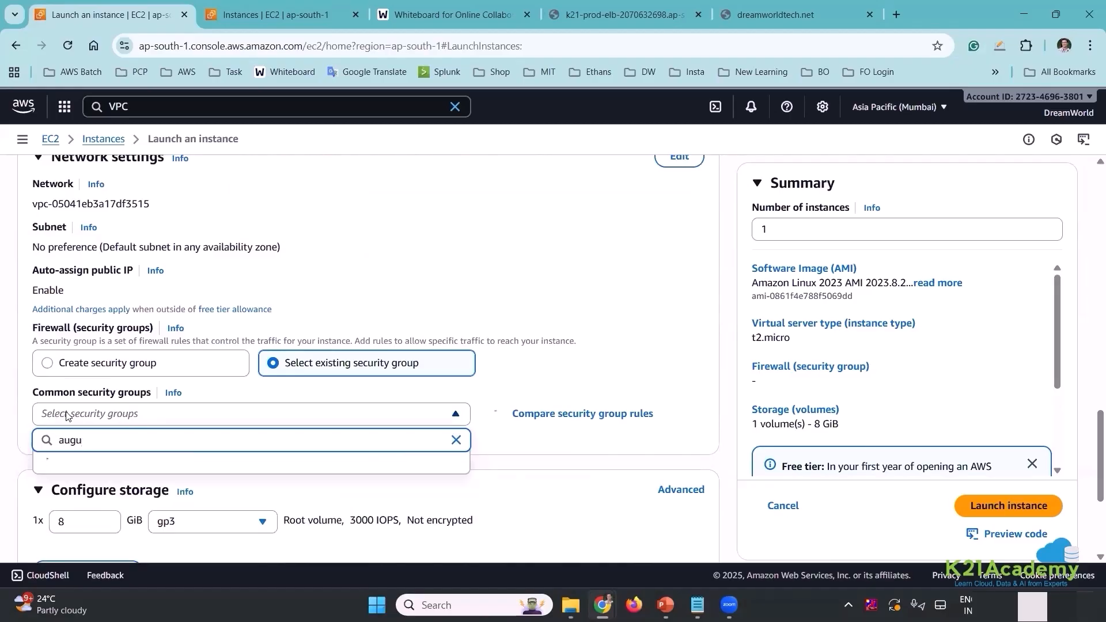
click(102, 482)
Enable detailed CloudWatch monitoring in the instance's advanced details.
scroll(218, 446, down, 4)
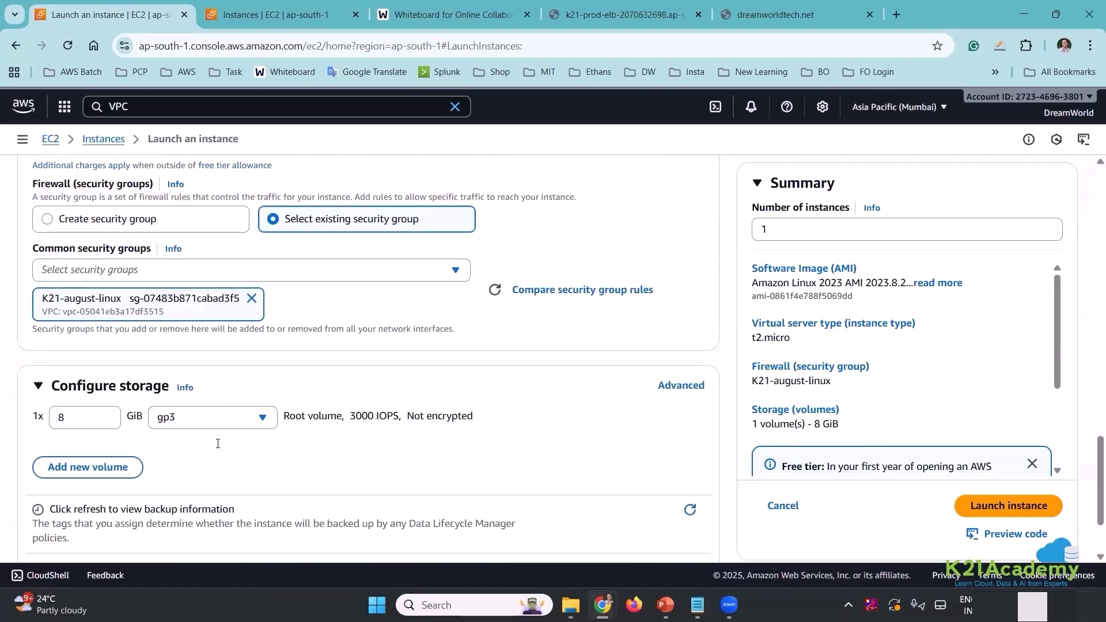
scroll(218, 448, down, 1)
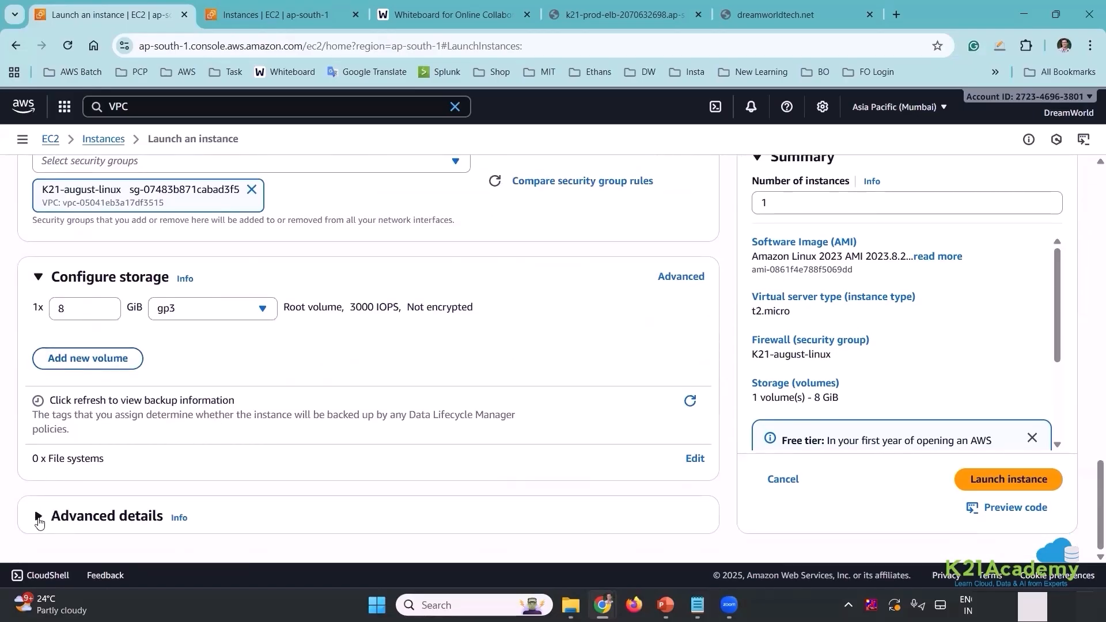
click(38, 516)
scroll(210, 473, down, 8)
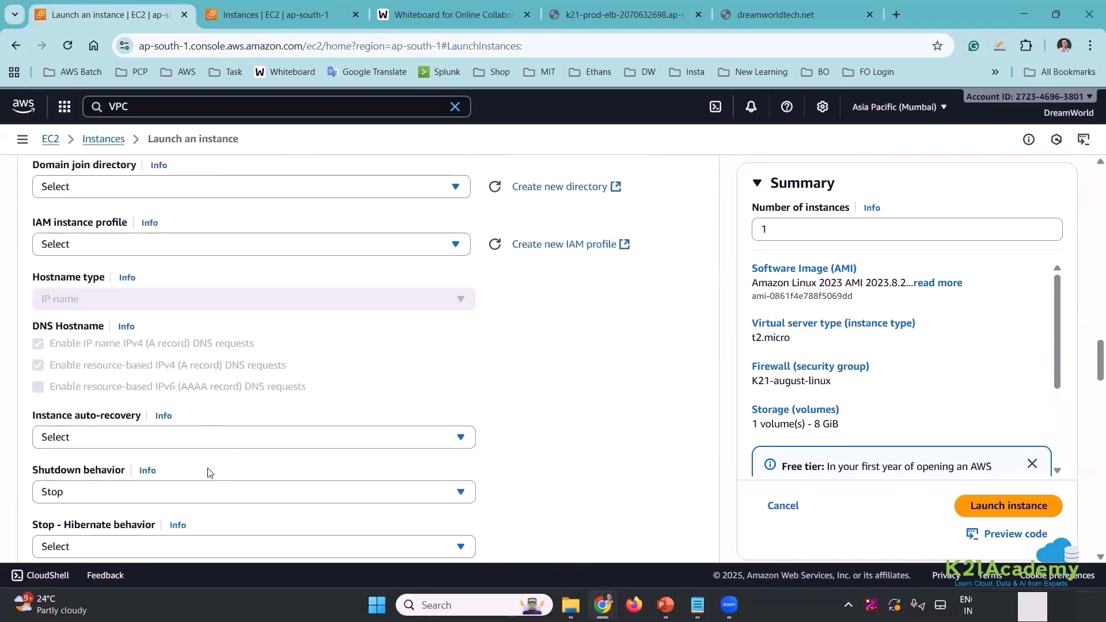
scroll(209, 473, down, 2)
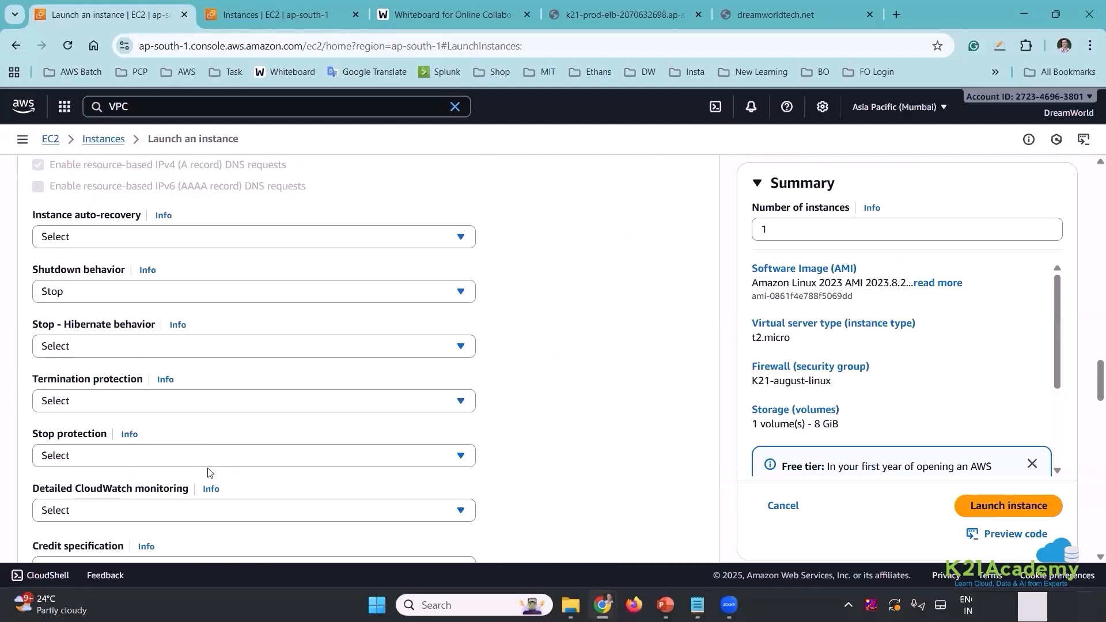
click(94, 516)
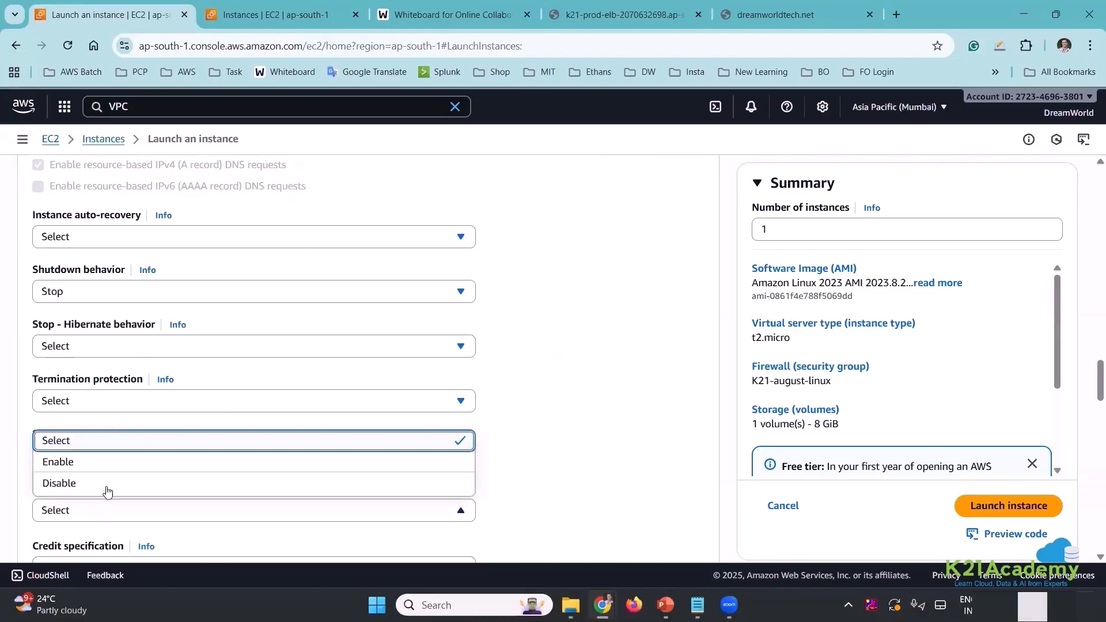
click(84, 464)
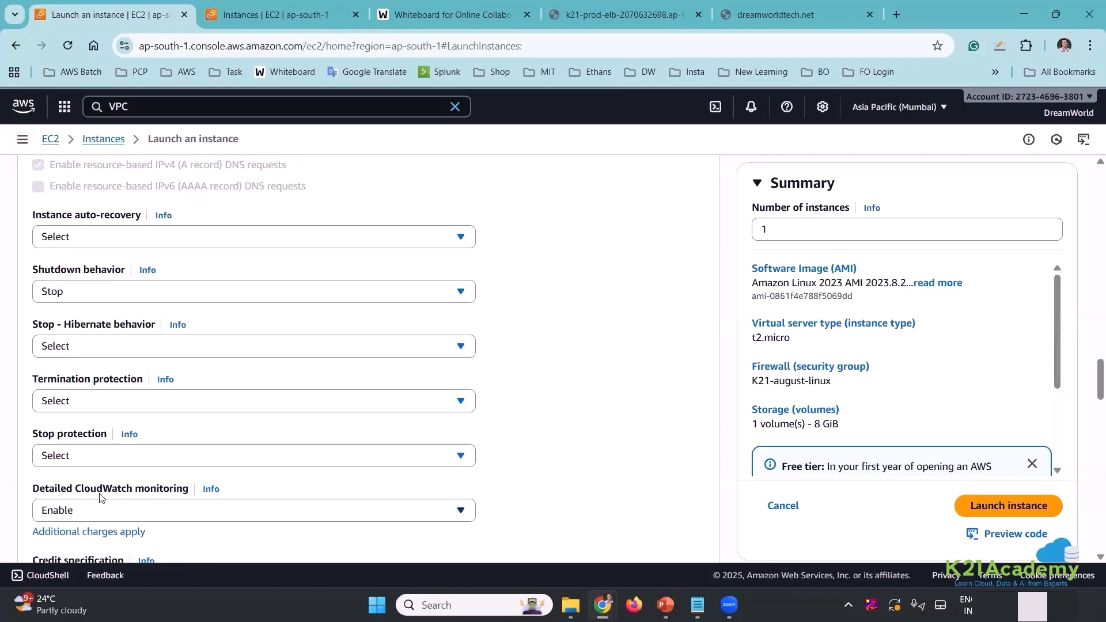
Launch the configured instance and open the list of all instances.
scroll(101, 484, down, 1)
scroll(101, 483, down, 2)
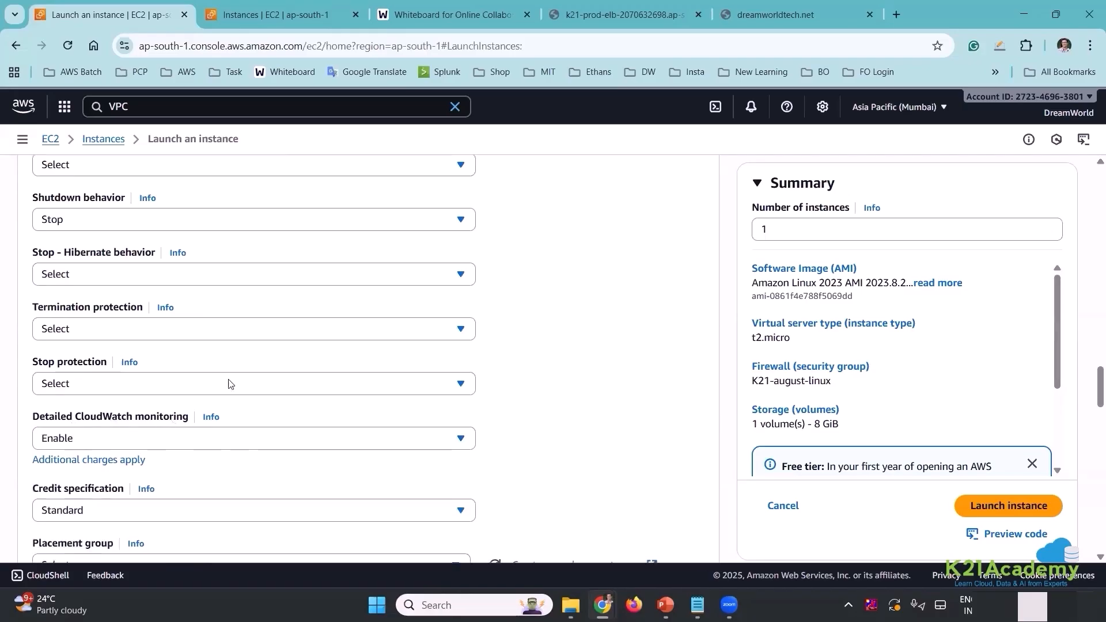
click(987, 507)
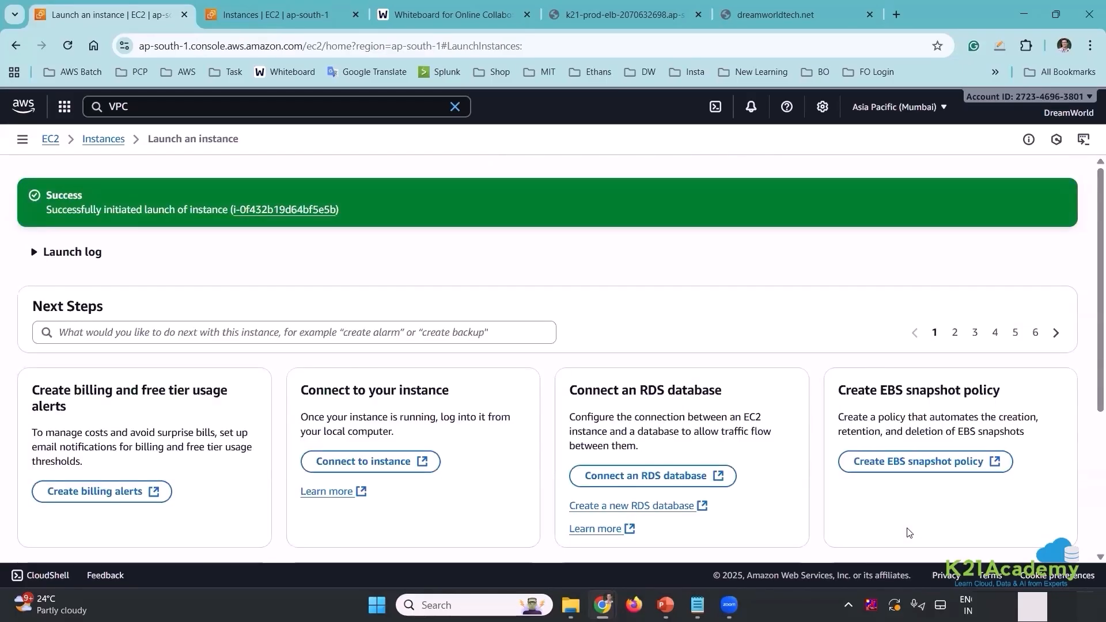
scroll(745, 407, down, 4)
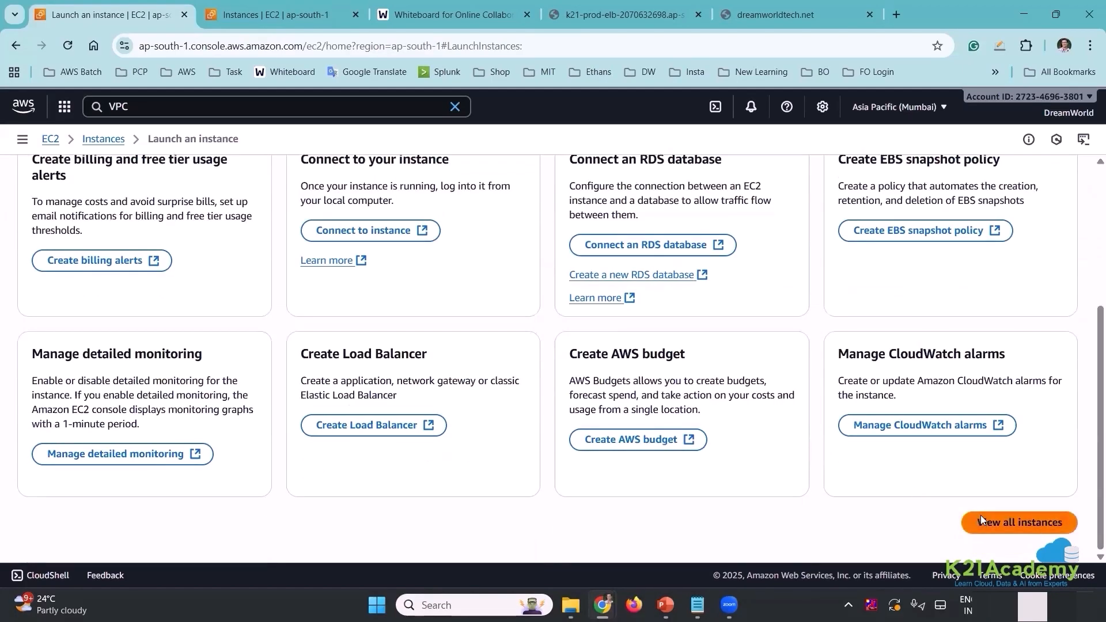
click(981, 521)
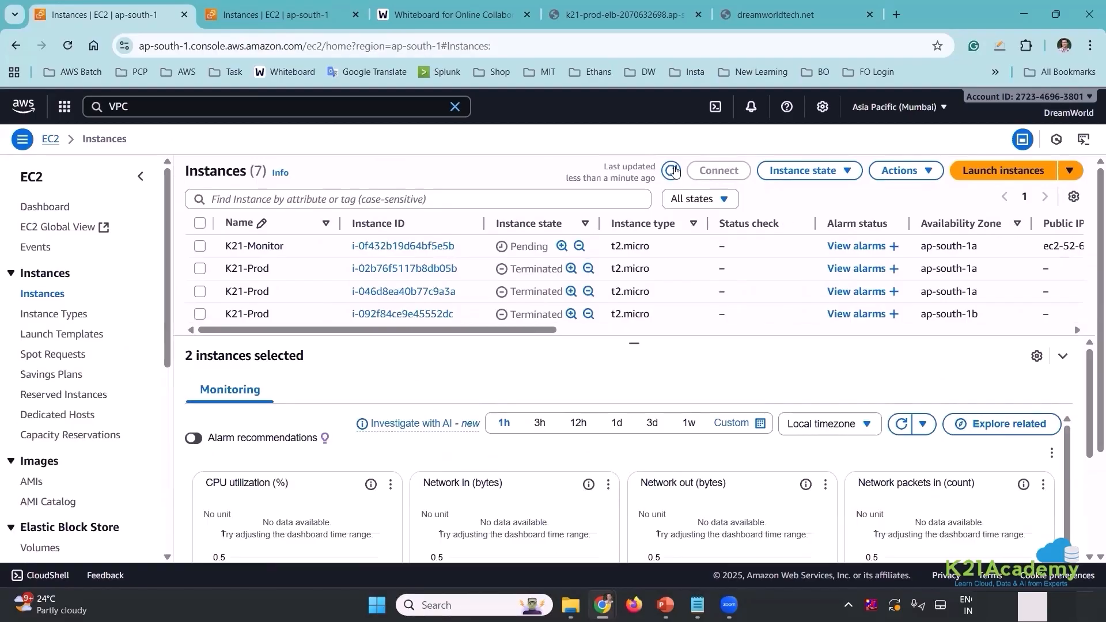
Refresh the instance list to check K21-Monitor's state, and clear the VPC text from the console search.
click(673, 171)
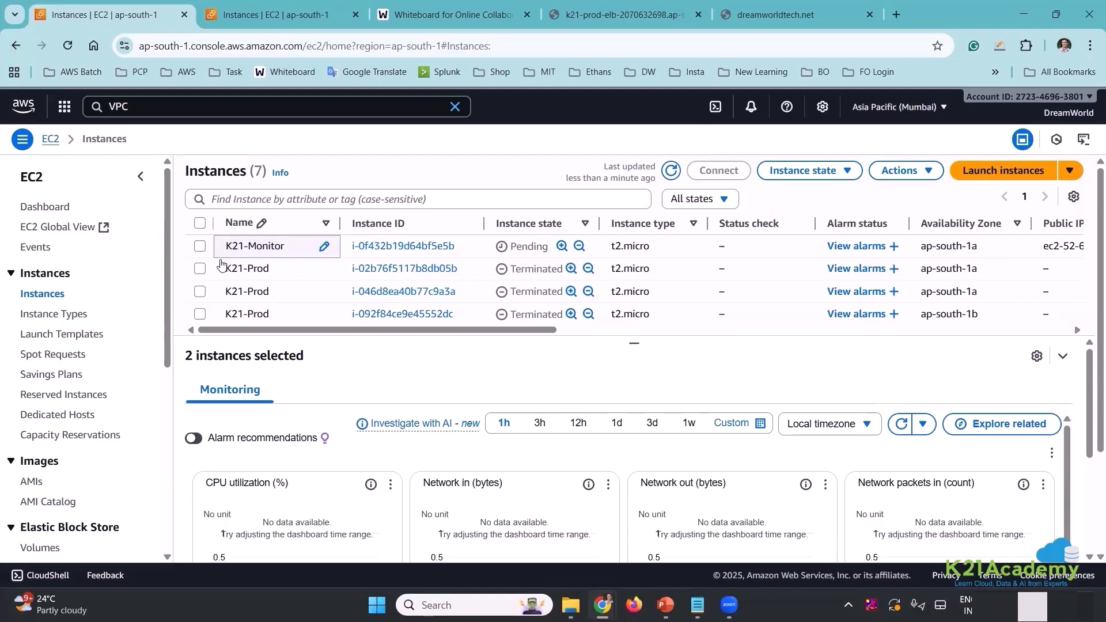
click(673, 173)
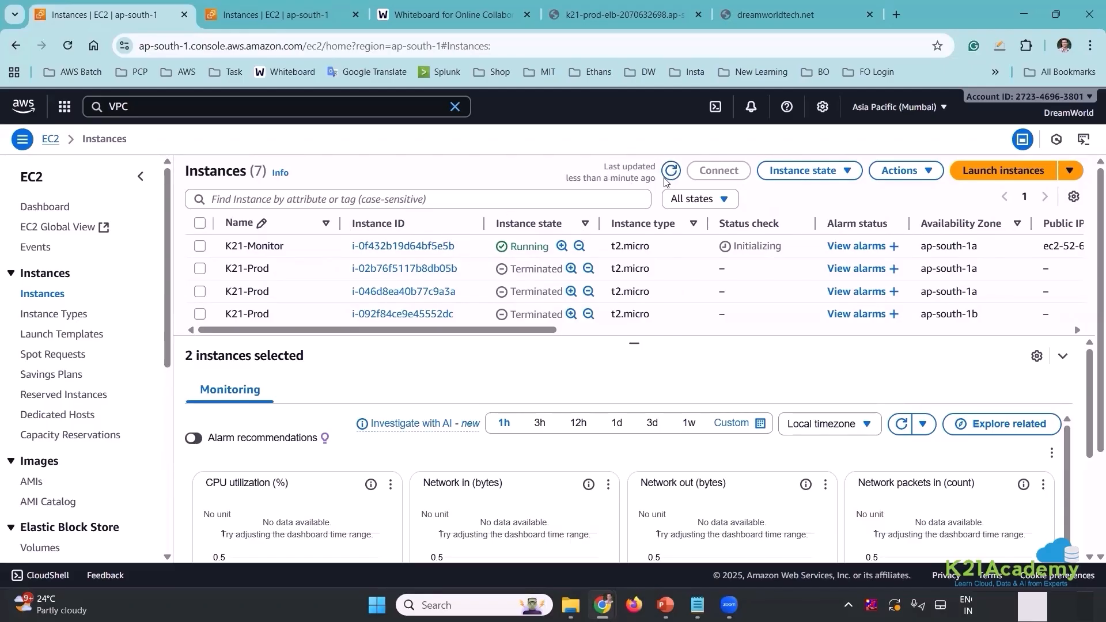
click(455, 106)
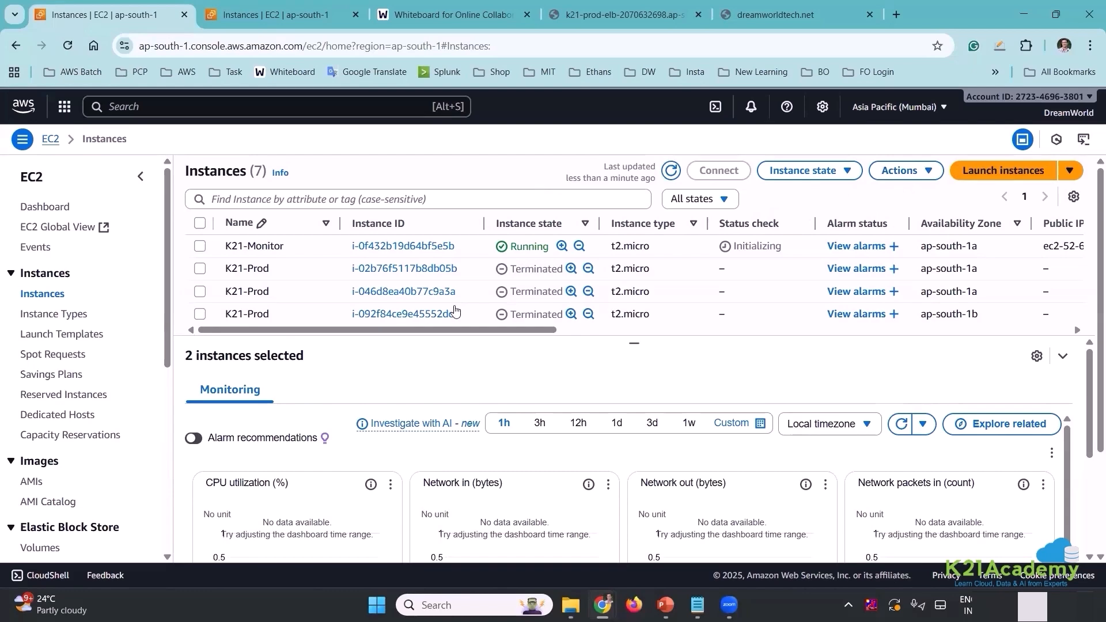
Examine the monitoring metrics and CloudWatch agent options of the K21-Monitor instance.
click(202, 249)
click(426, 390)
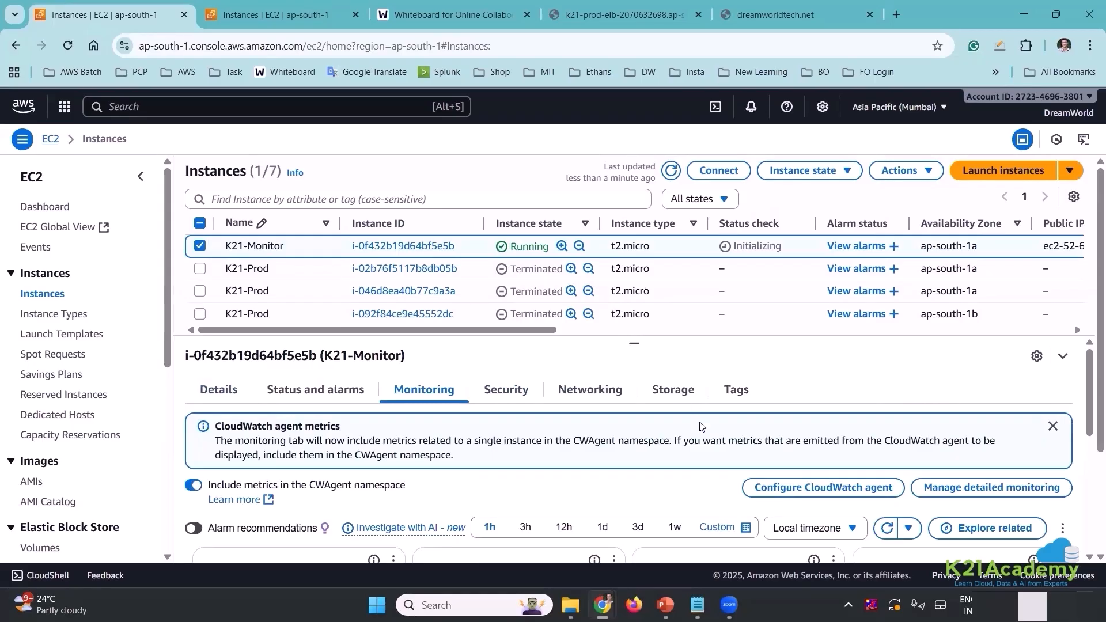
scroll(700, 427, down, 2)
scroll(576, 438, down, 2)
scroll(415, 453, up, 4)
scroll(700, 493, down, 4)
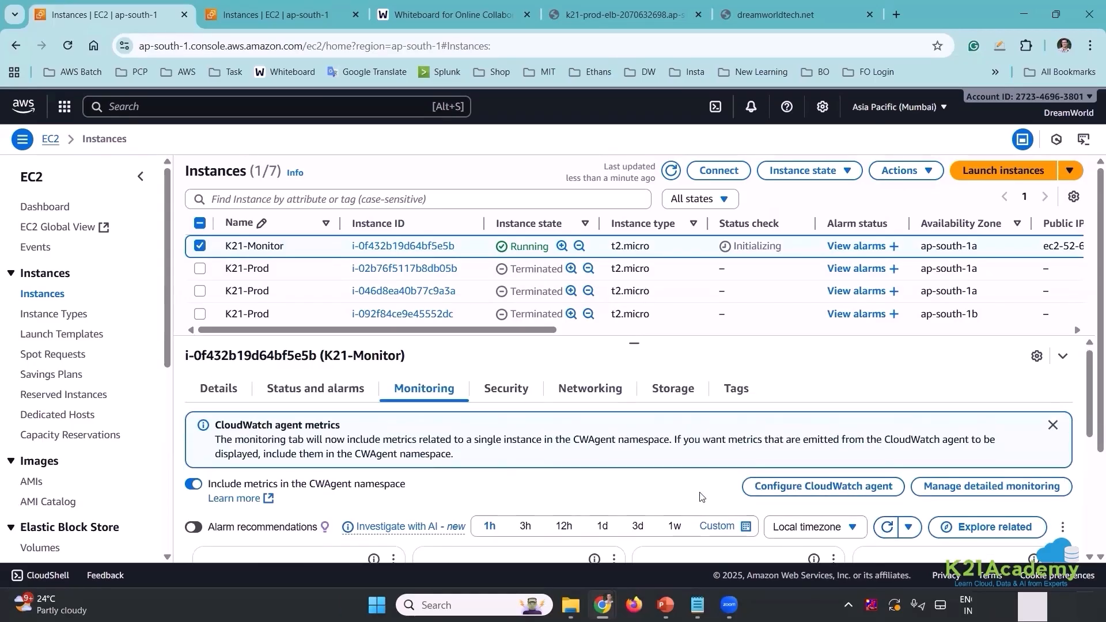
scroll(700, 493, up, 4)
scroll(701, 494, down, 4)
scroll(889, 455, up, 3)
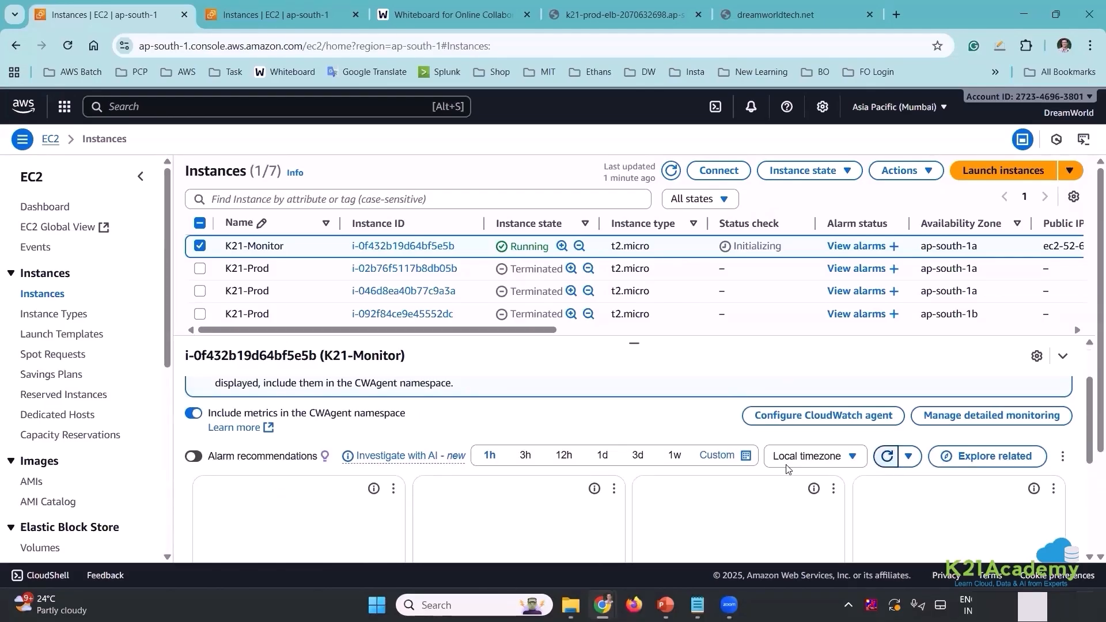
scroll(685, 474, down, 4)
scroll(684, 474, up, 7)
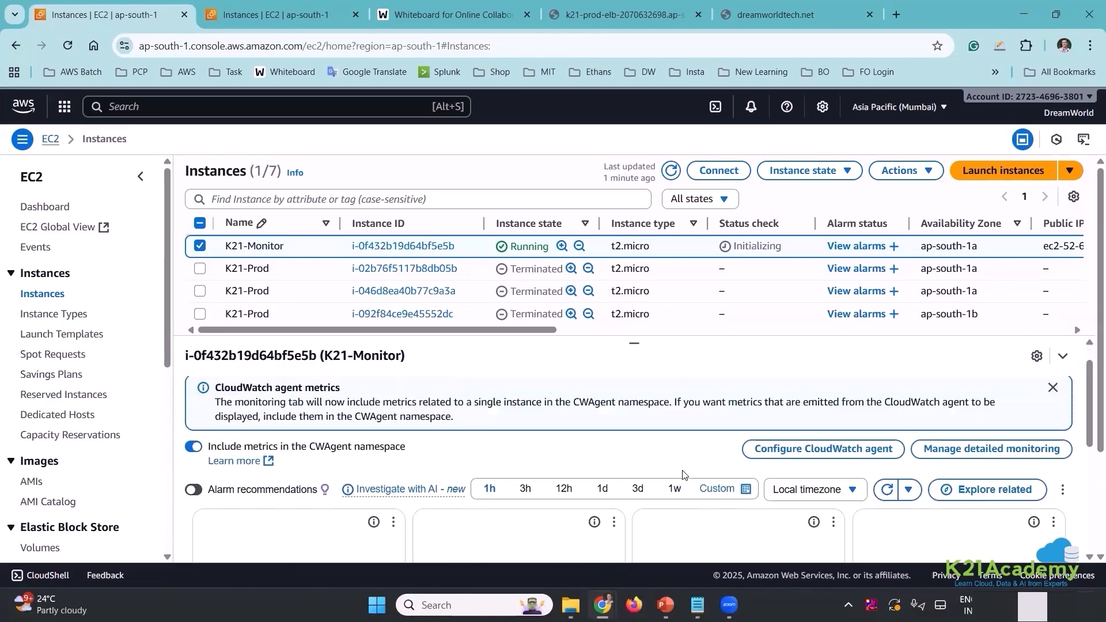
scroll(684, 475, down, 6)
scroll(684, 475, up, 2)
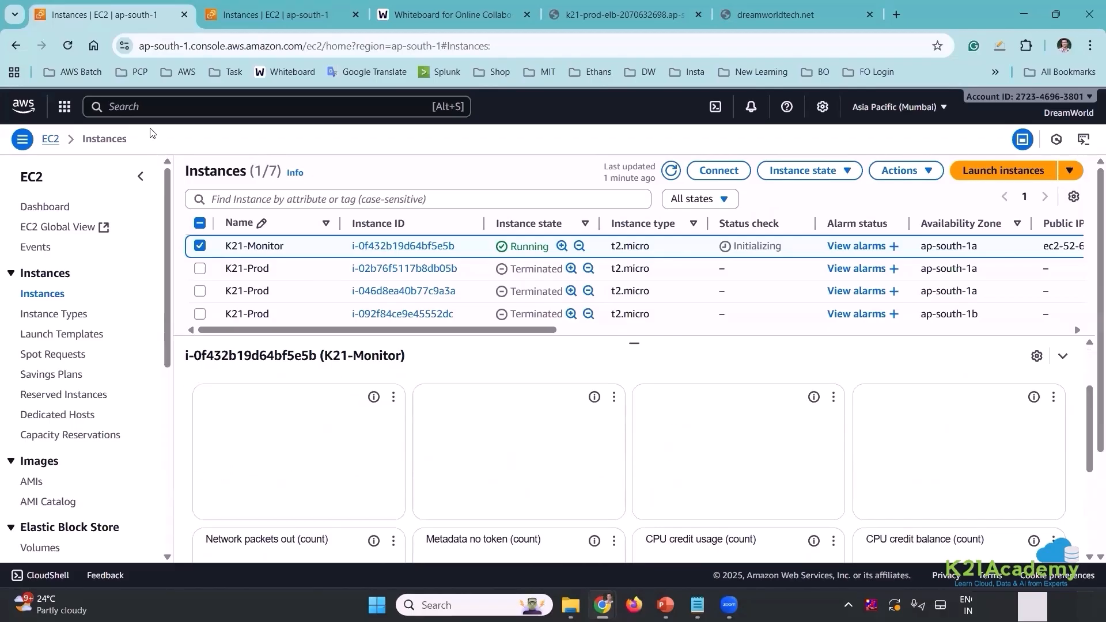
Reload the Instances page, and close the load balancer, dreamworldtech.net and duplicate Instances pages in the browser.
click(68, 44)
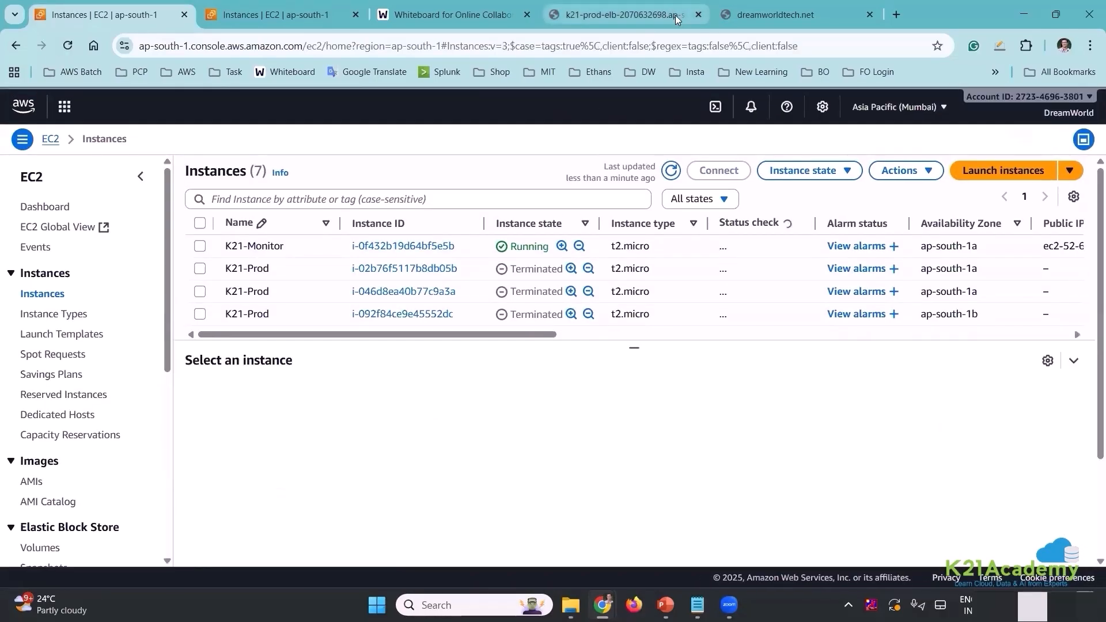
click(668, 11)
click(698, 15)
click(699, 15)
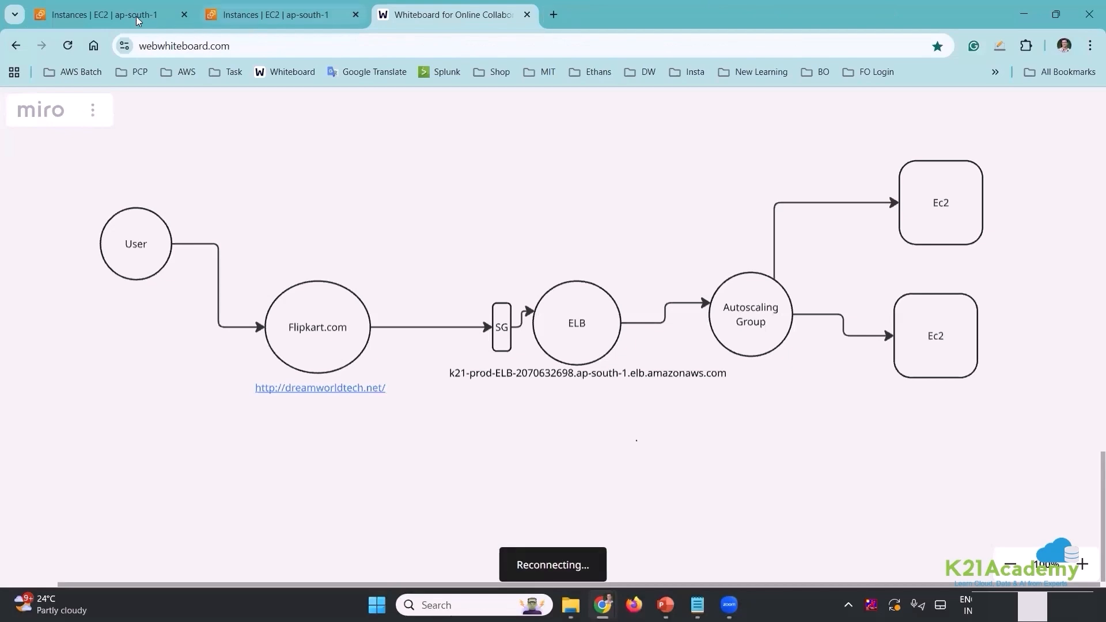
click(310, 22)
click(356, 15)
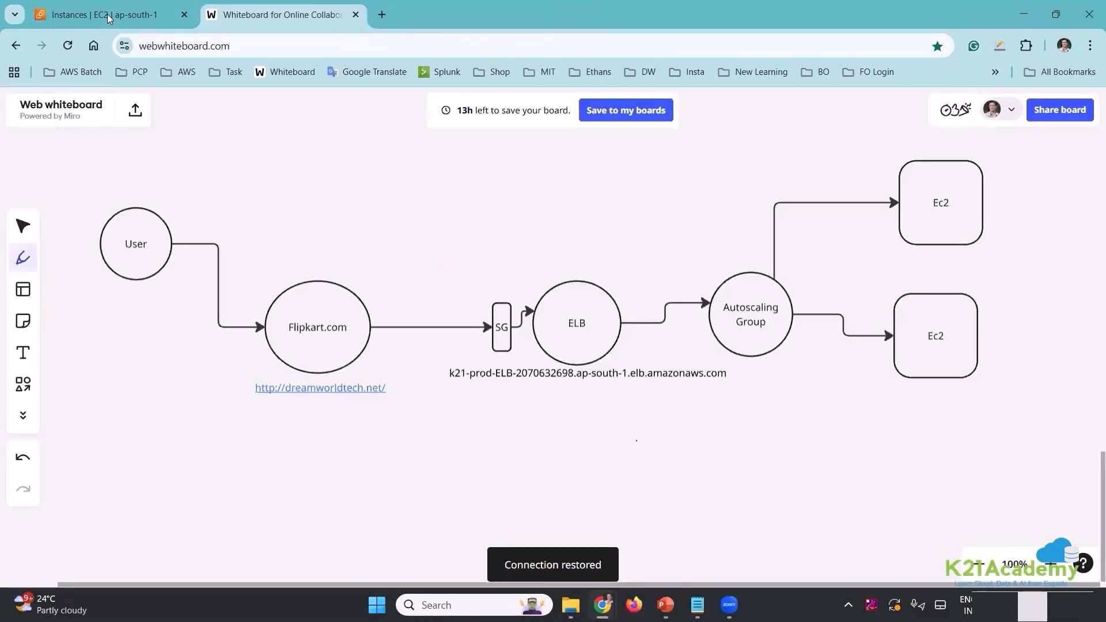
click(107, 14)
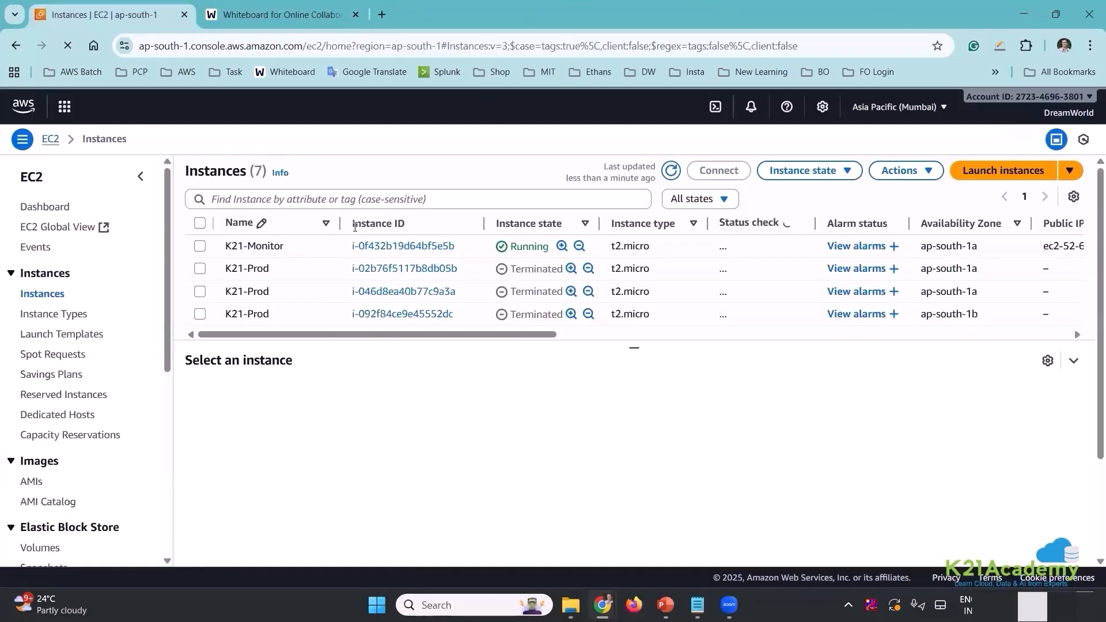
Select the K21-Monitor instance and review its monitoring graphs.
click(209, 256)
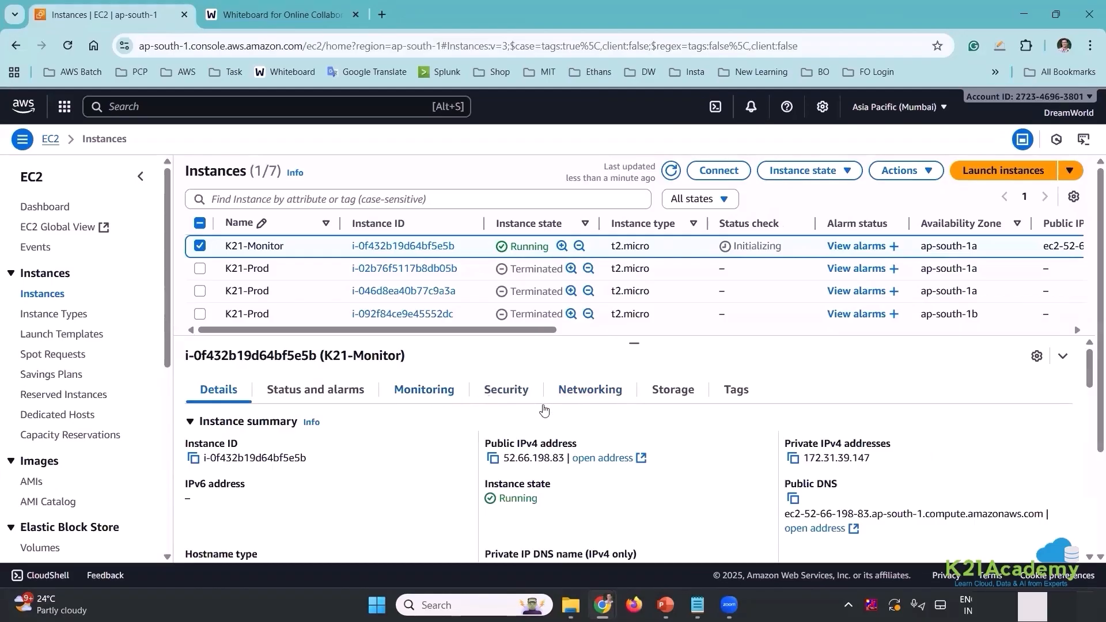
click(427, 391)
scroll(612, 454, down, 3)
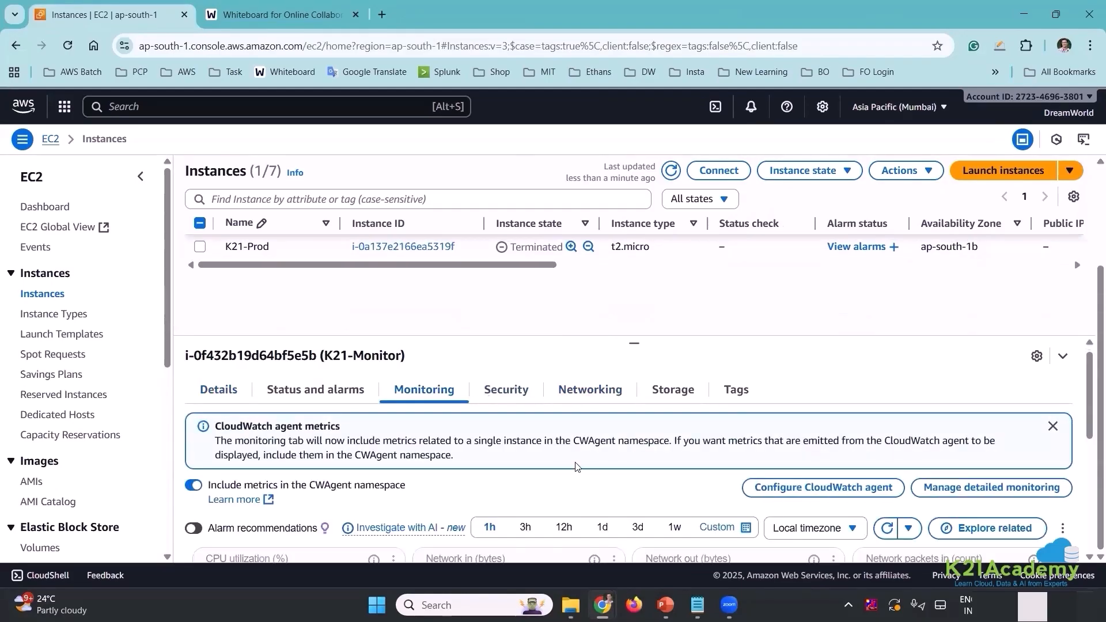
scroll(576, 466, down, 2)
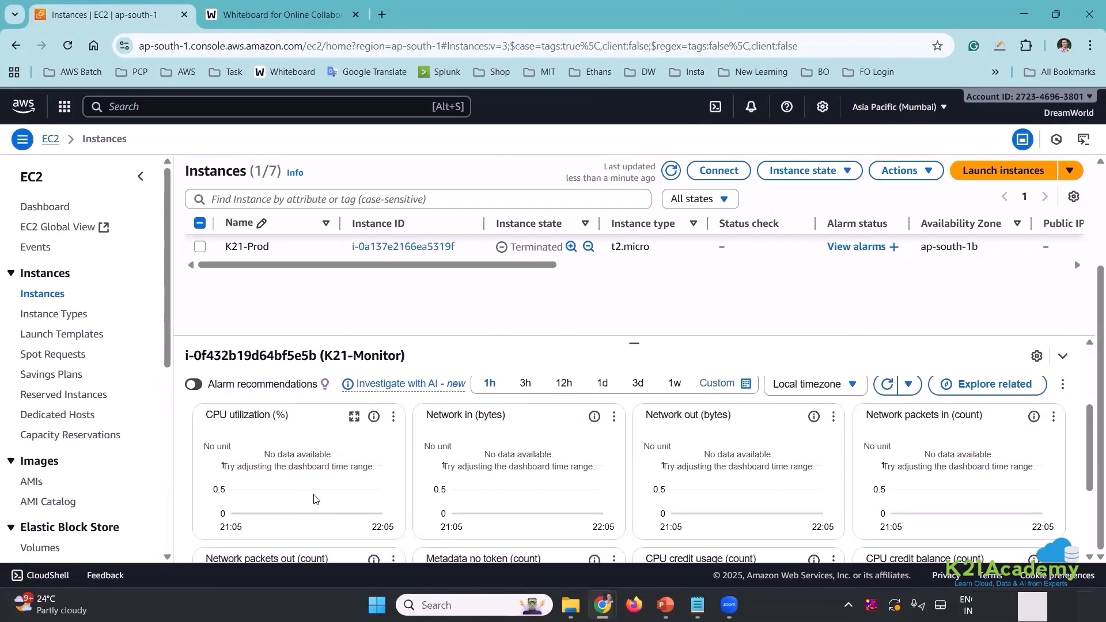
scroll(349, 489, up, 1)
scroll(643, 357, up, 1)
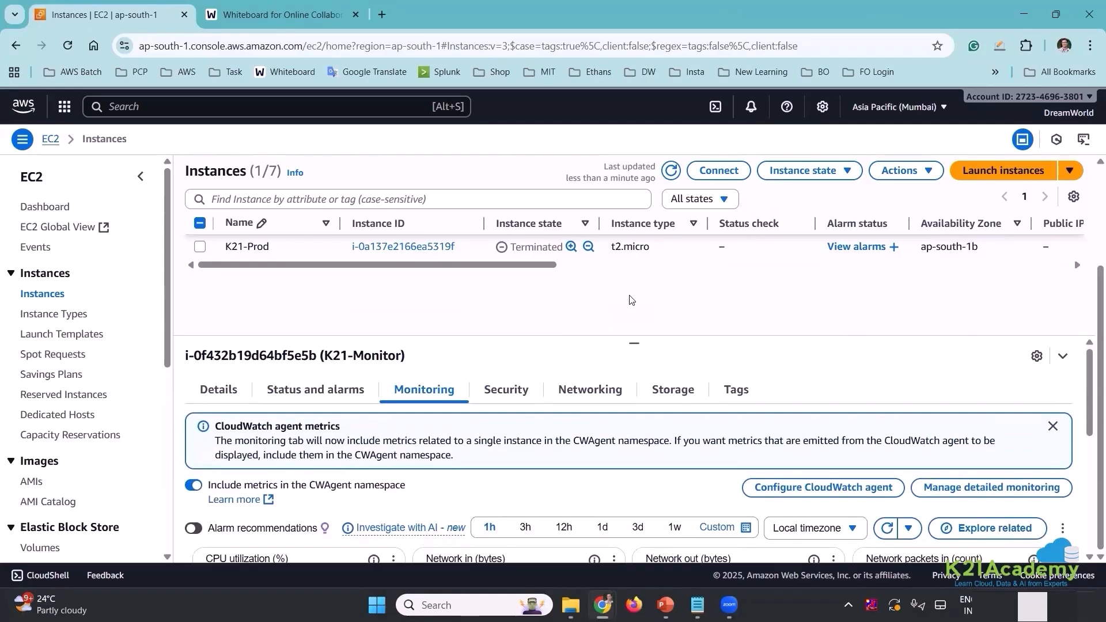
scroll(631, 300, up, 3)
Refresh the instance list and sign in to the AWS console again.
click(672, 170)
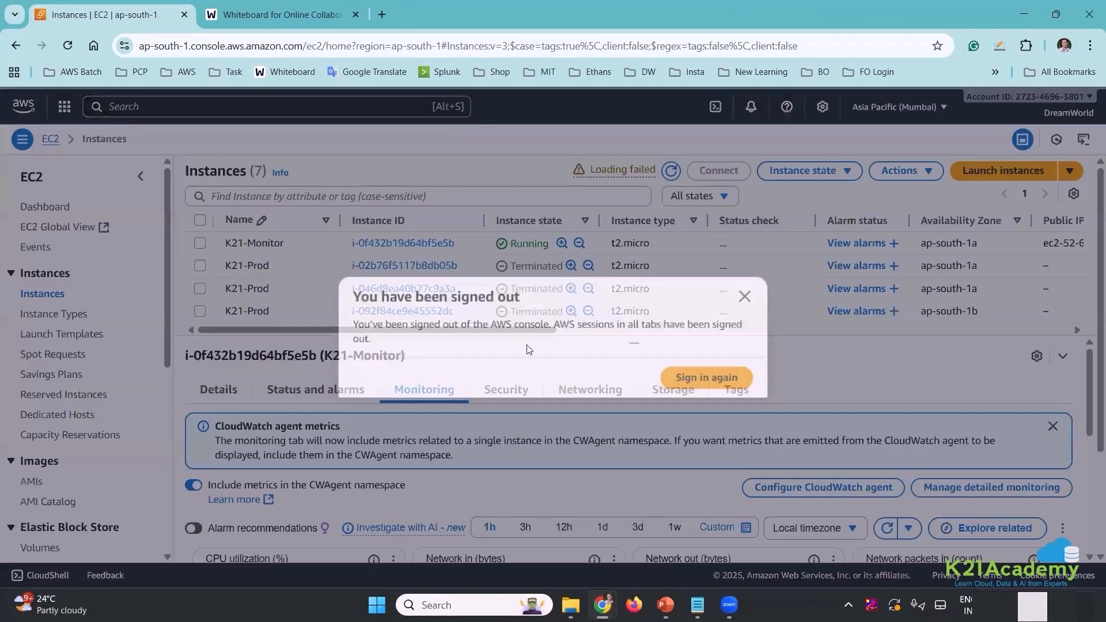
click(705, 385)
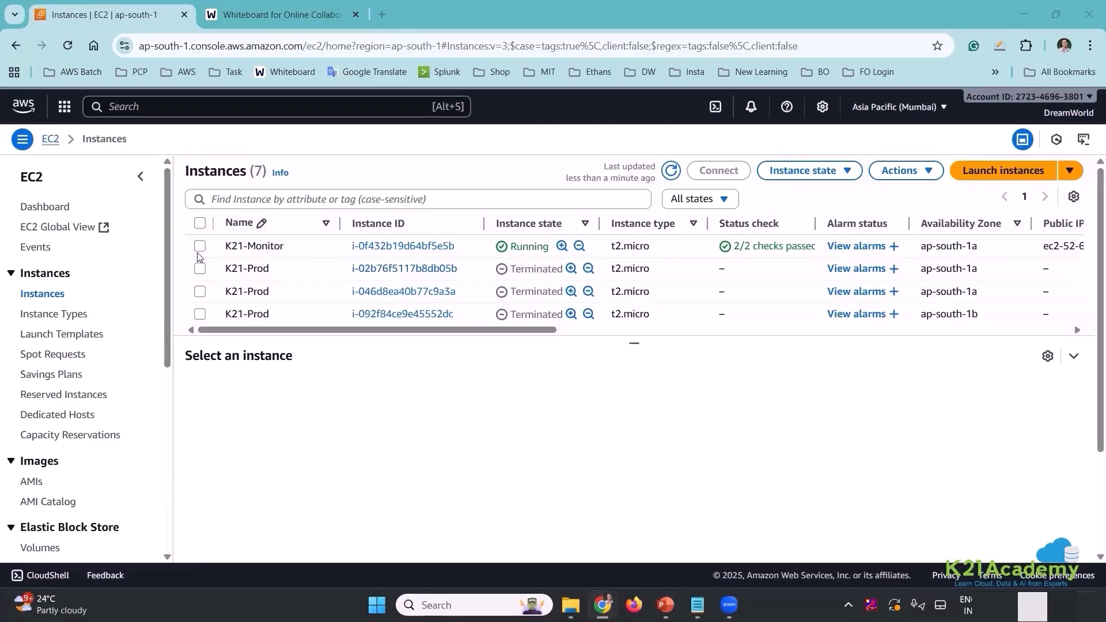
click(445, 422)
Reselect K21-Monitor and examine its CPU, network, metadata and CPU credit monitoring graphs.
click(200, 246)
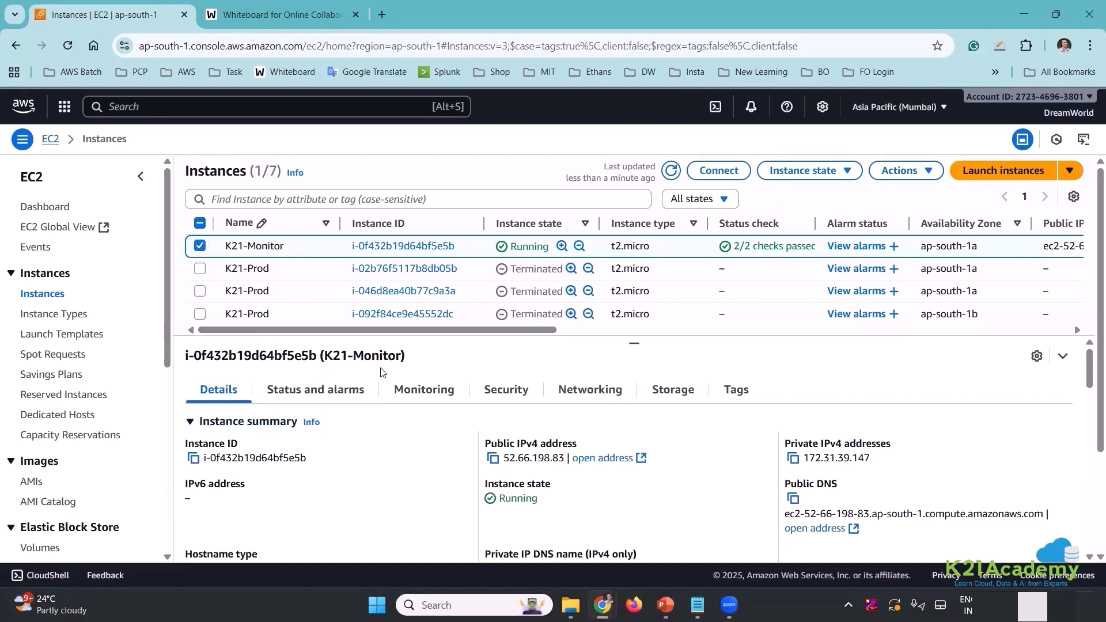
click(424, 390)
scroll(550, 429, down, 3)
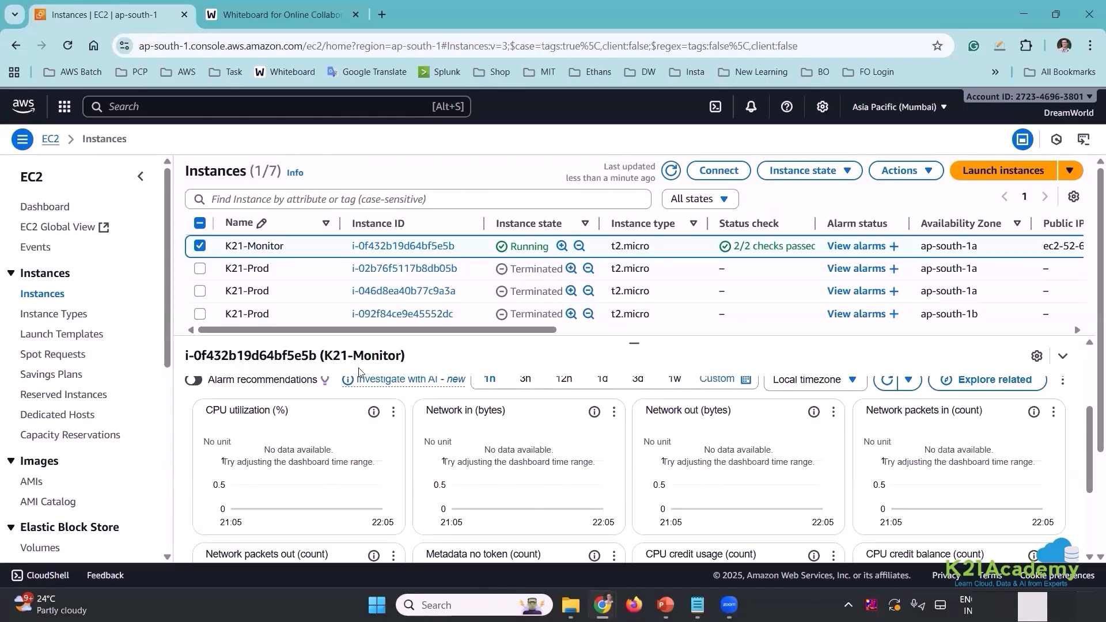
scroll(461, 459, up, 1)
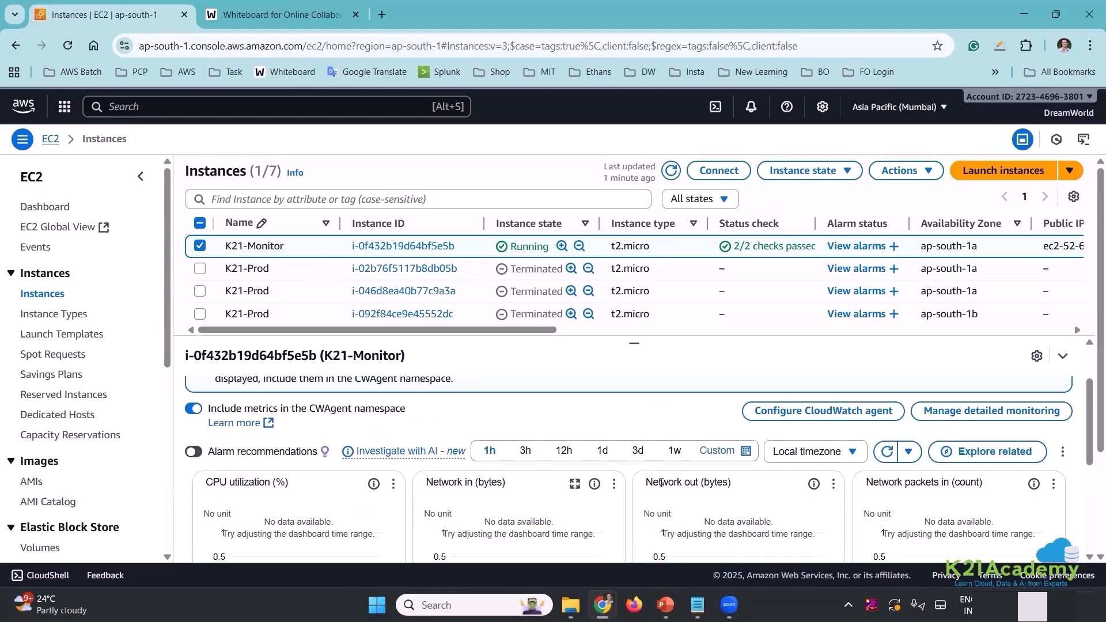
scroll(942, 501, down, 3)
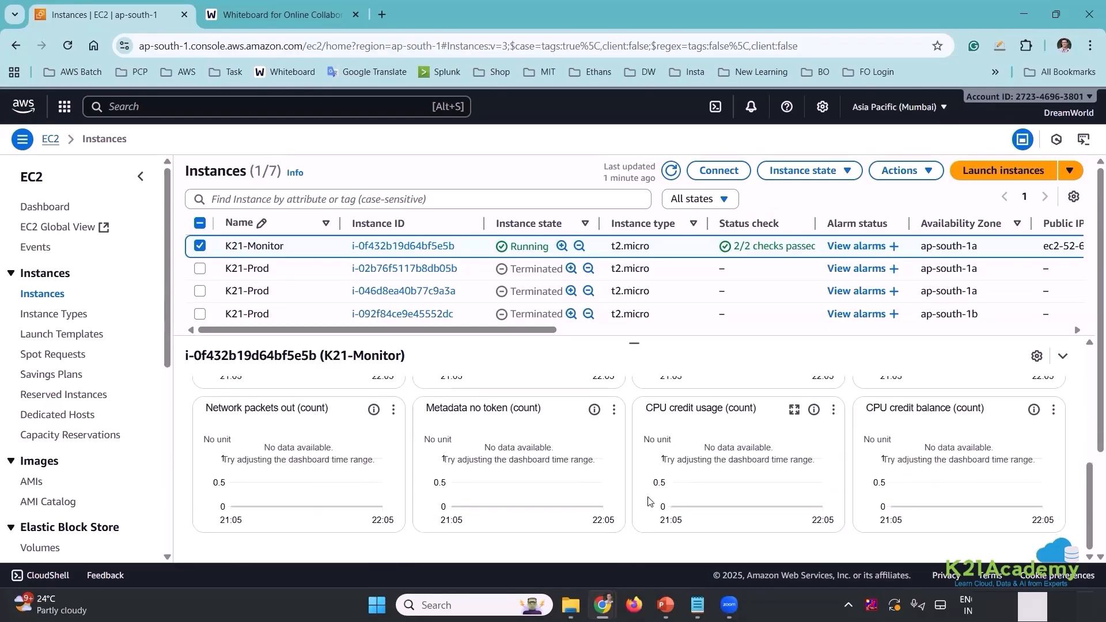
scroll(648, 502, up, 4)
scroll(334, 507, down, 2)
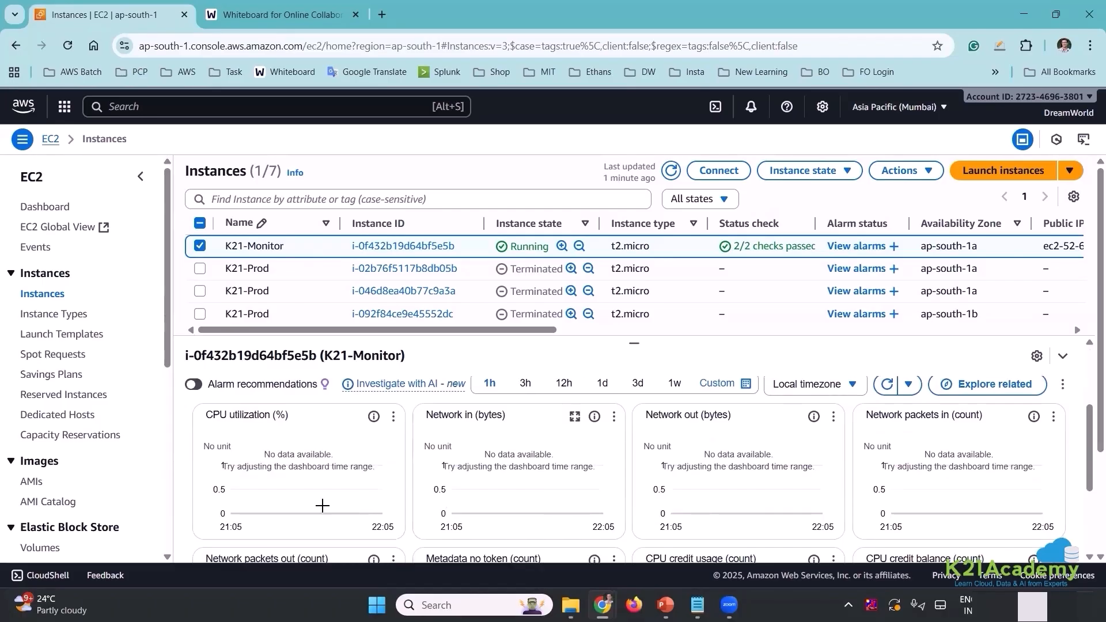
scroll(398, 496, up, 2)
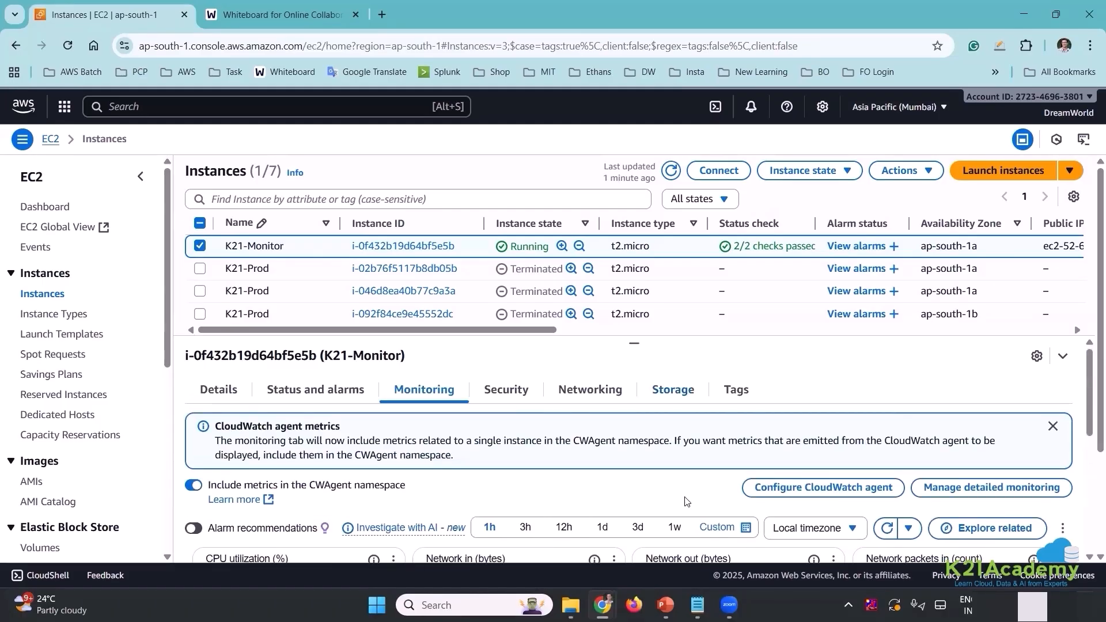
Refresh K21-Monitor's metric graphs and inspect the data point on the CPU utilization graph.
scroll(396, 513, down, 1)
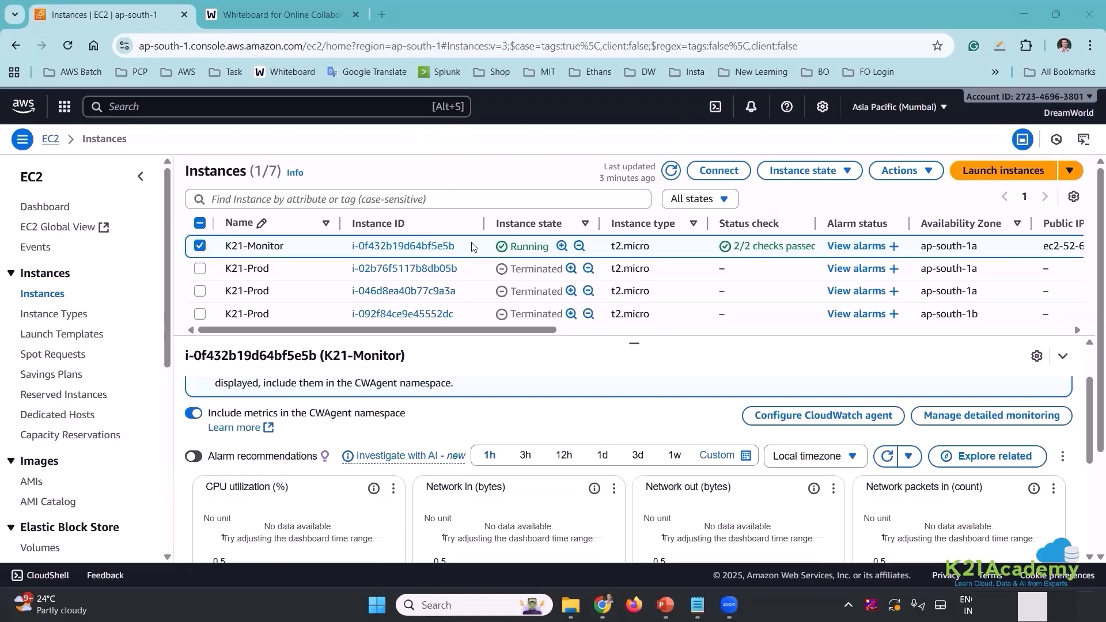
scroll(420, 487, down, 1)
scroll(420, 487, up, 2)
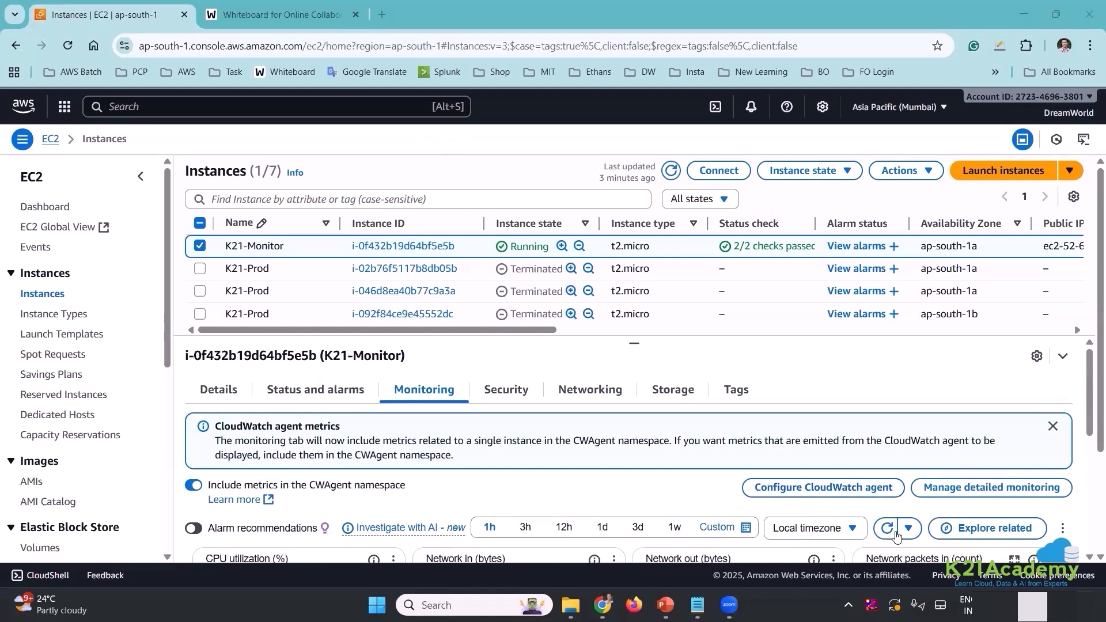
scroll(287, 451, down, 2)
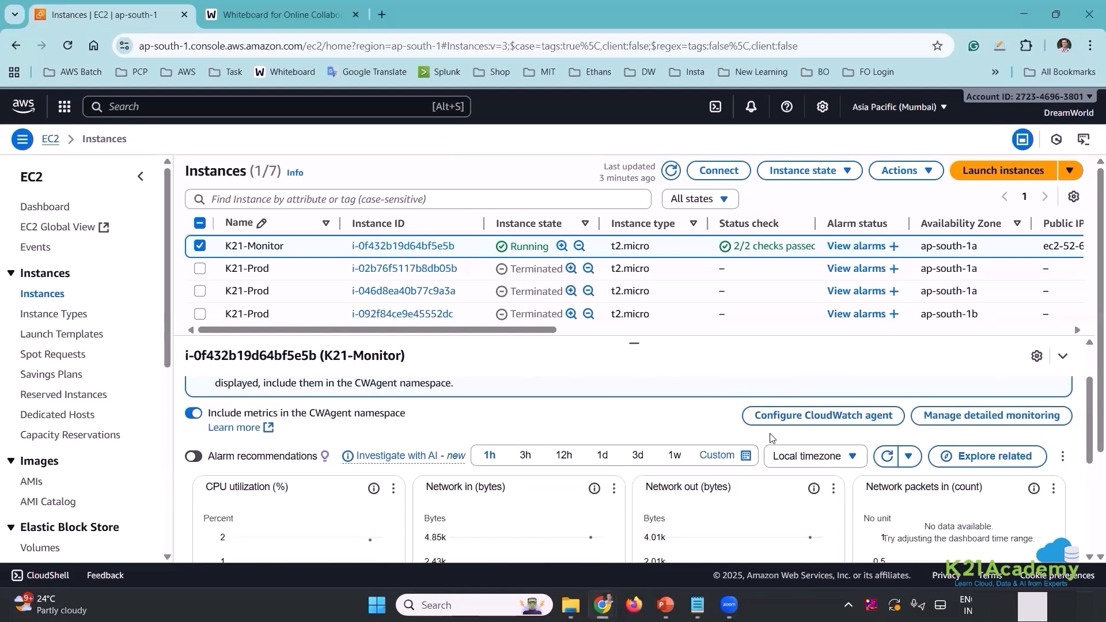
scroll(392, 468, down, 1)
mouse_move(370, 470)
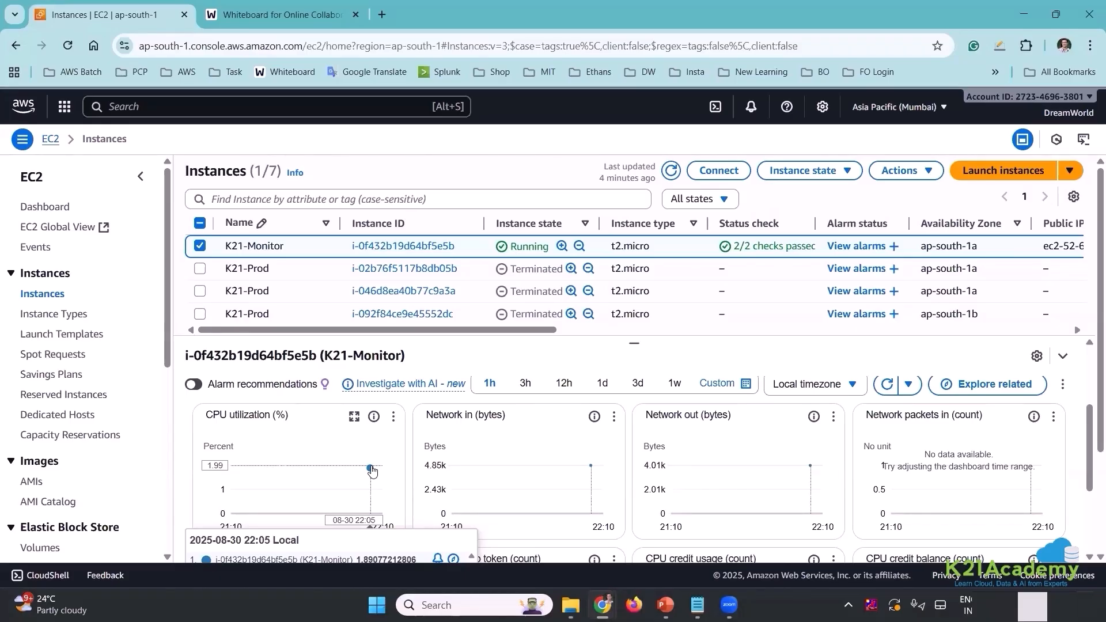
Search the console for cloudwatch and open the CloudWatch service.
click(315, 109)
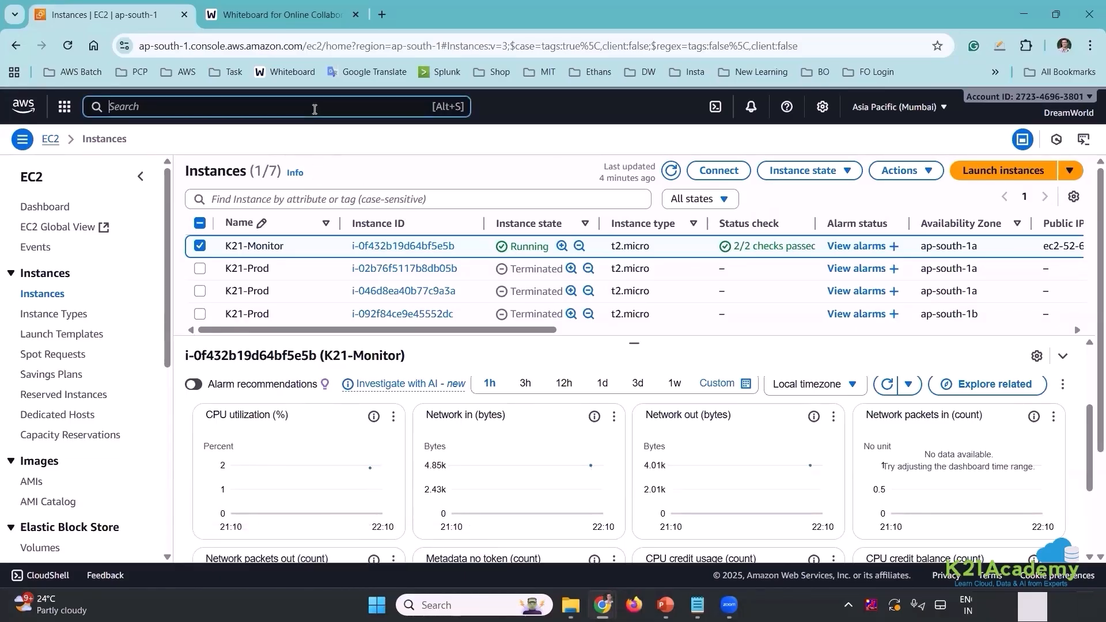
text(cloud WAN)
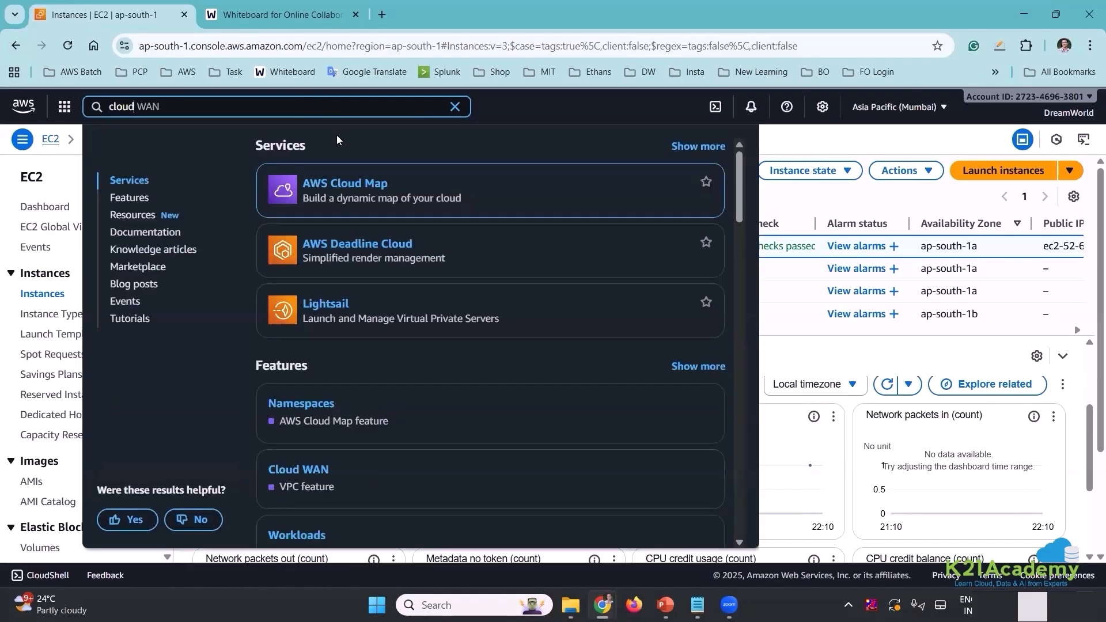
key(BackSpace)
key(BackSpace)
key(BackSpace)
key(BackSpace)
text(watch)
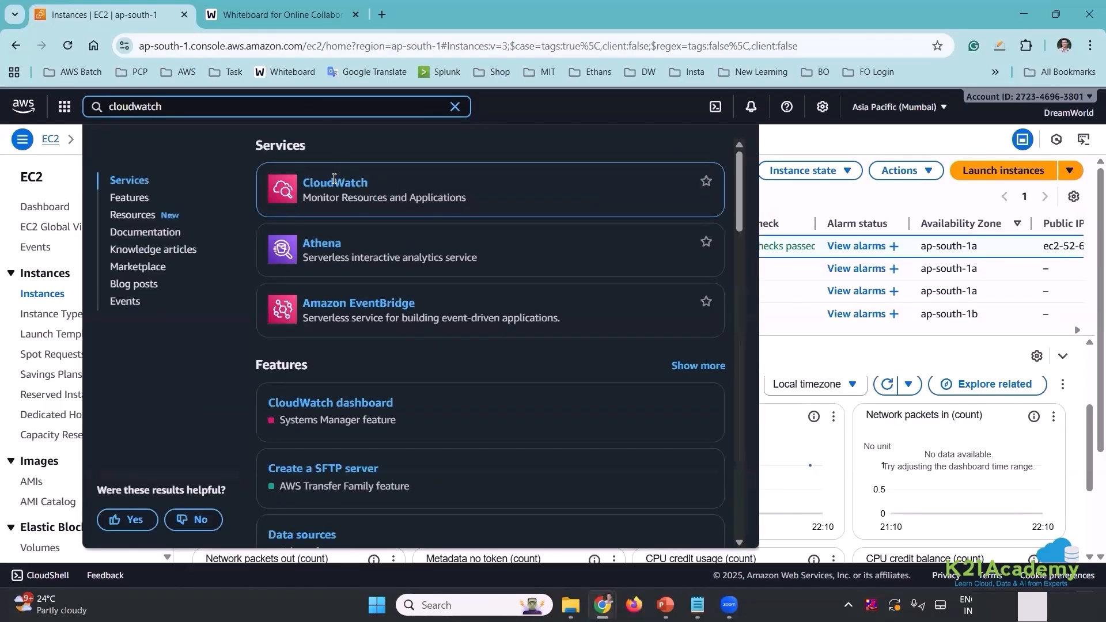
click(332, 184)
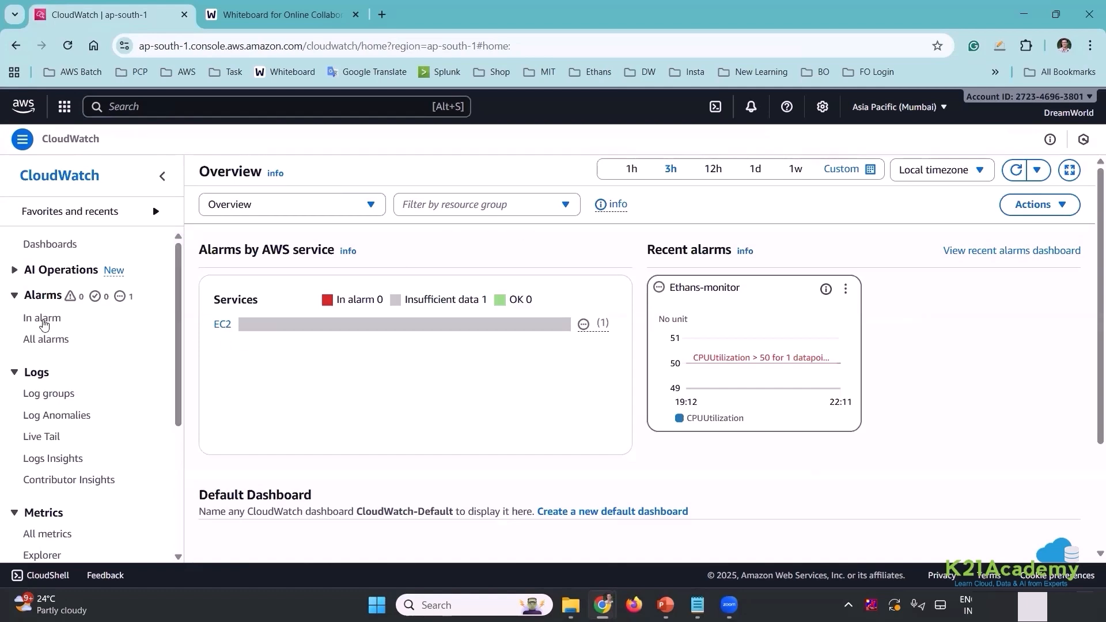
Start creating a CloudWatch alarm from the In alarm list and open its metric selection.
click(60, 319)
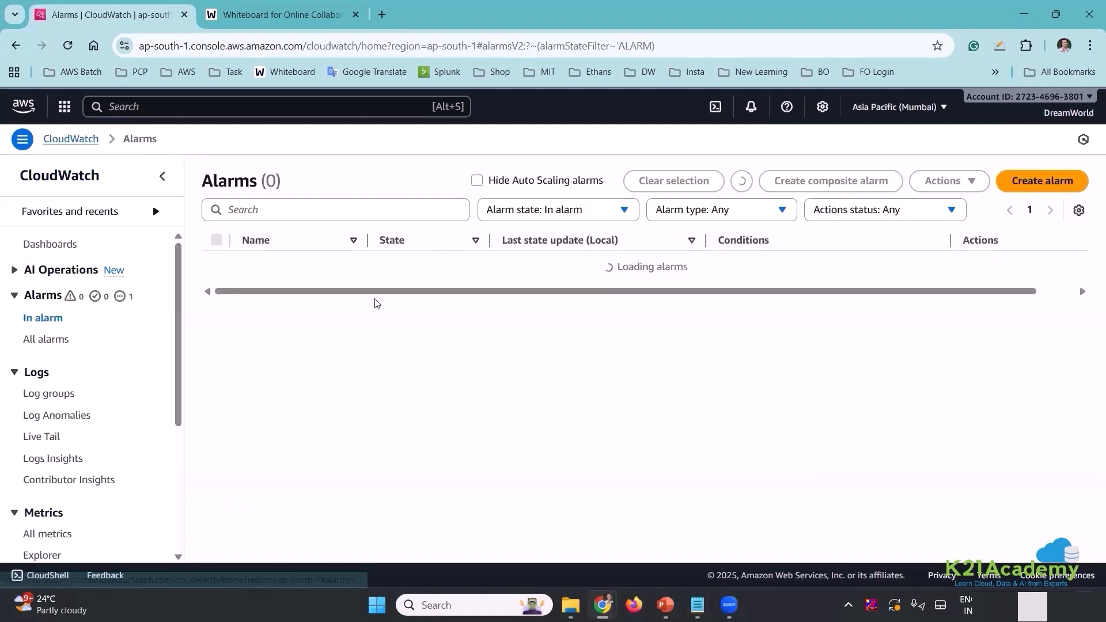
click(631, 330)
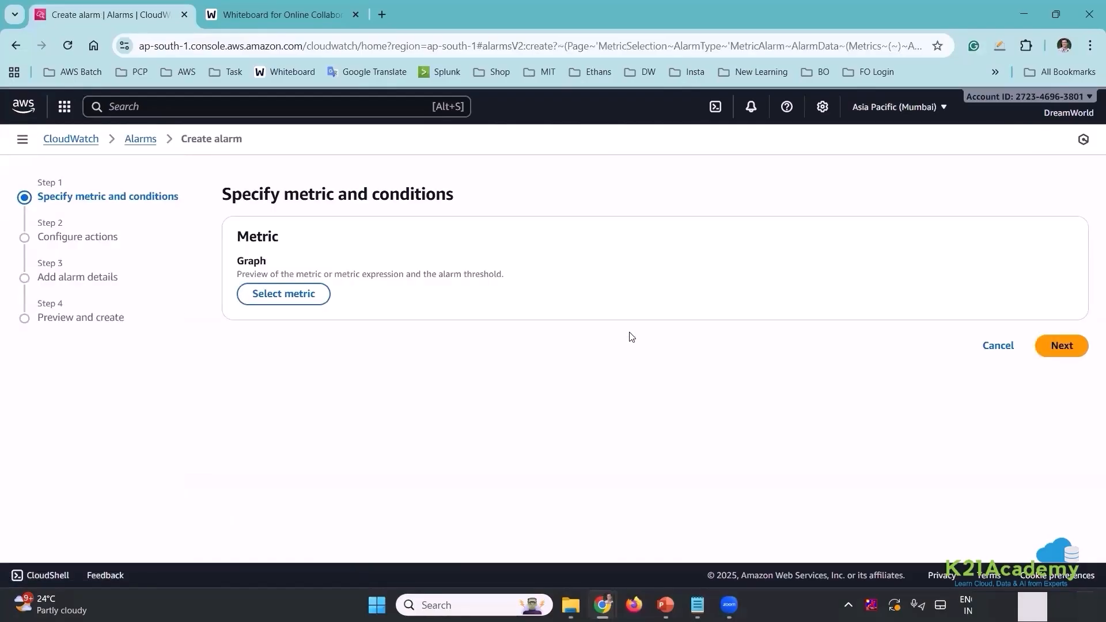
click(307, 301)
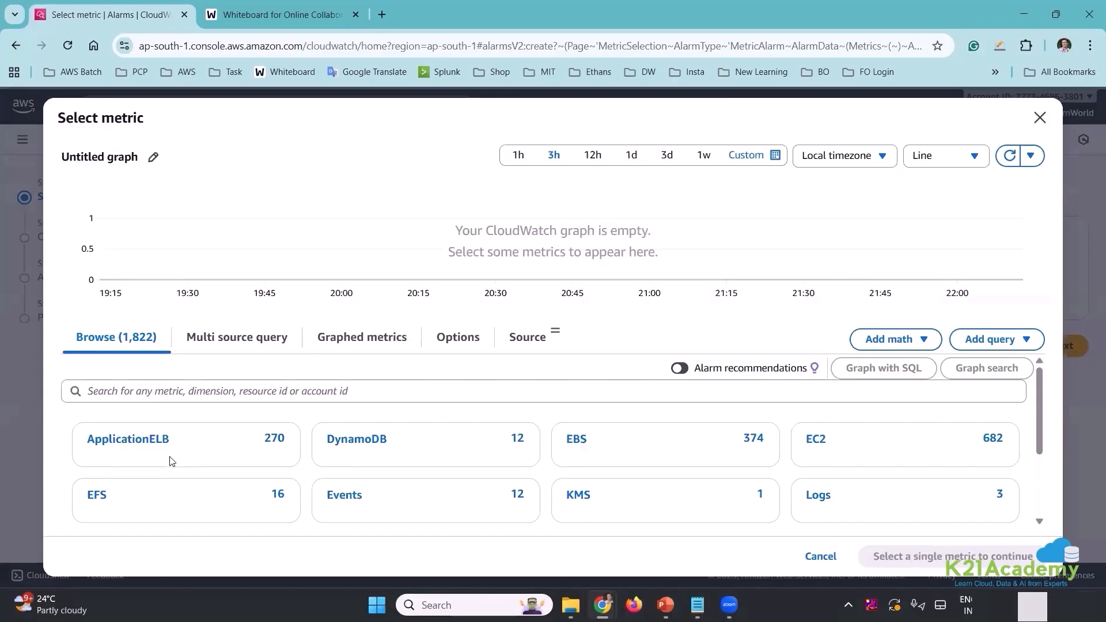
Look through the available metric namespaces and open the Per-Instance Metrics under EC2.
scroll(172, 461, down, 2)
scroll(181, 466, up, 1)
scroll(187, 471, down, 3)
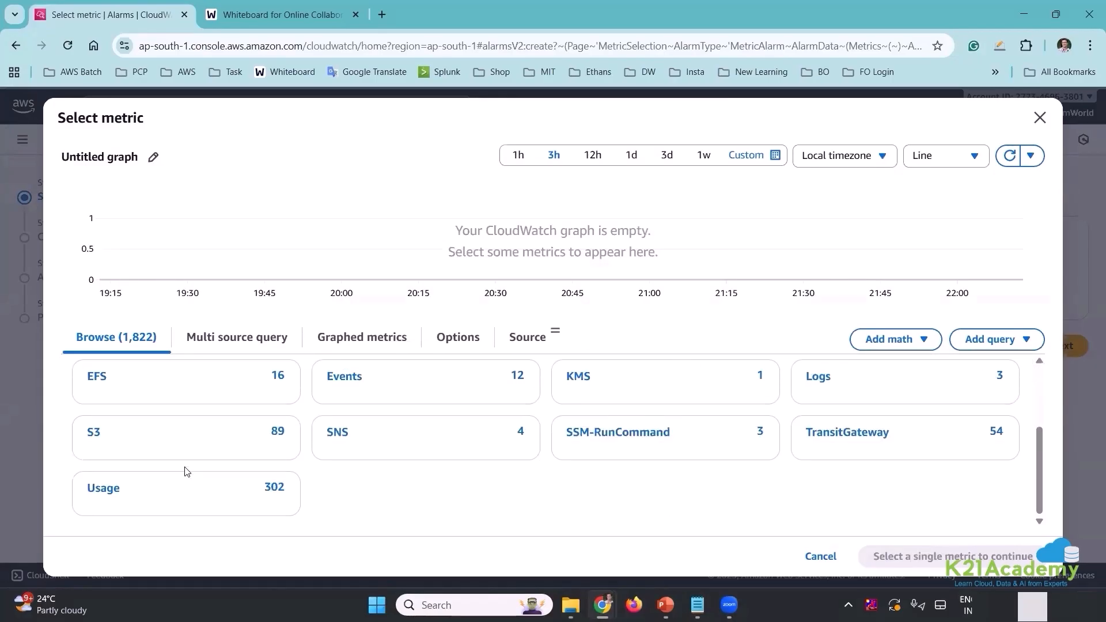
scroll(187, 472, up, 3)
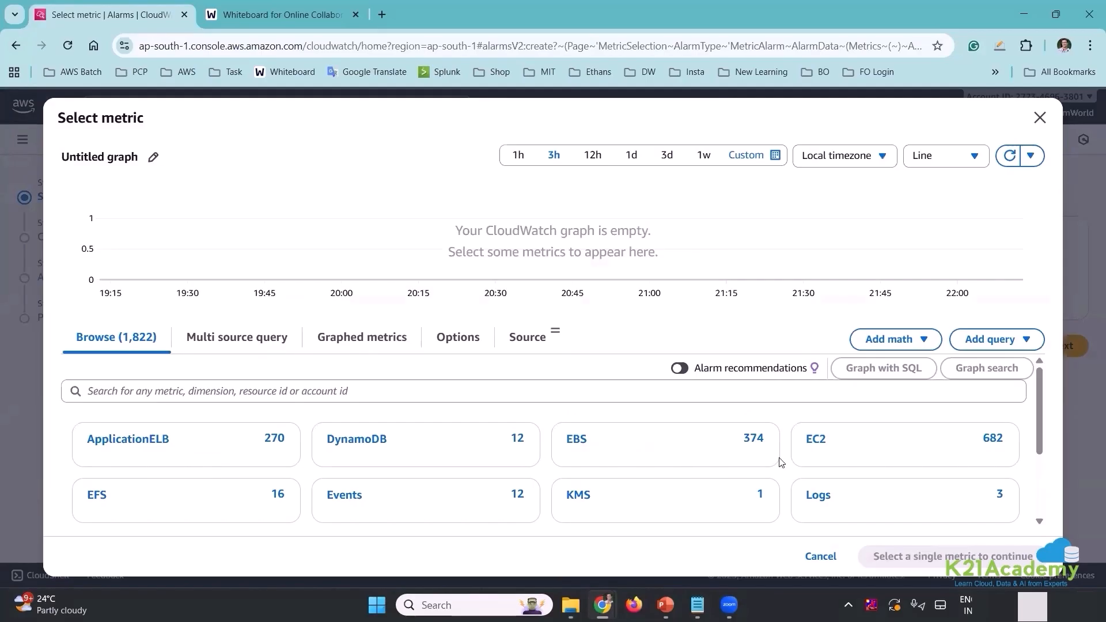
click(809, 450)
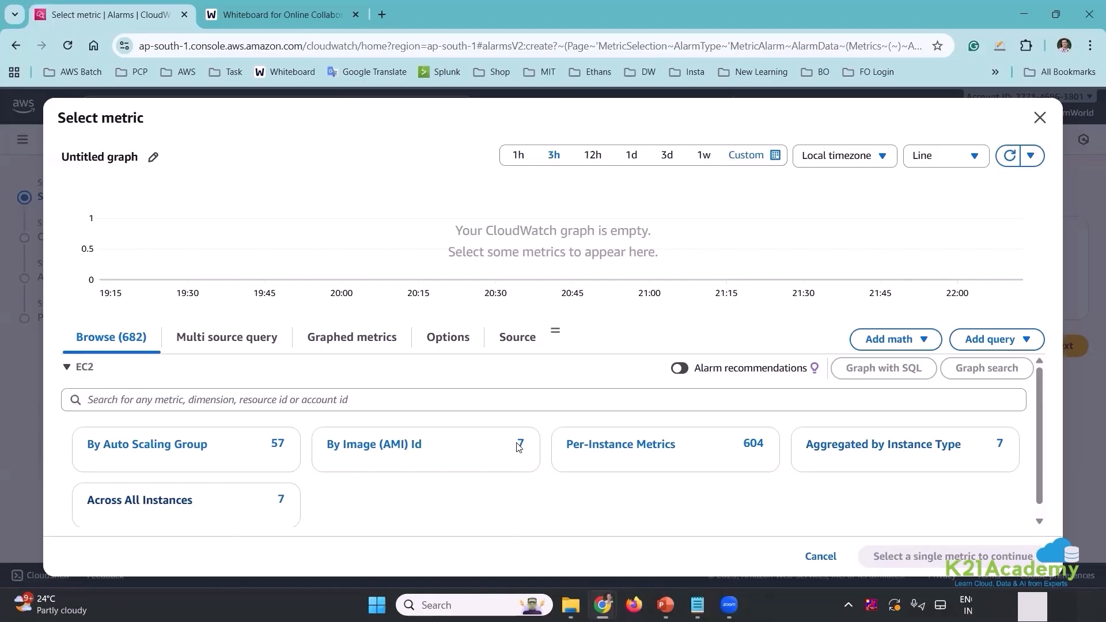
click(618, 452)
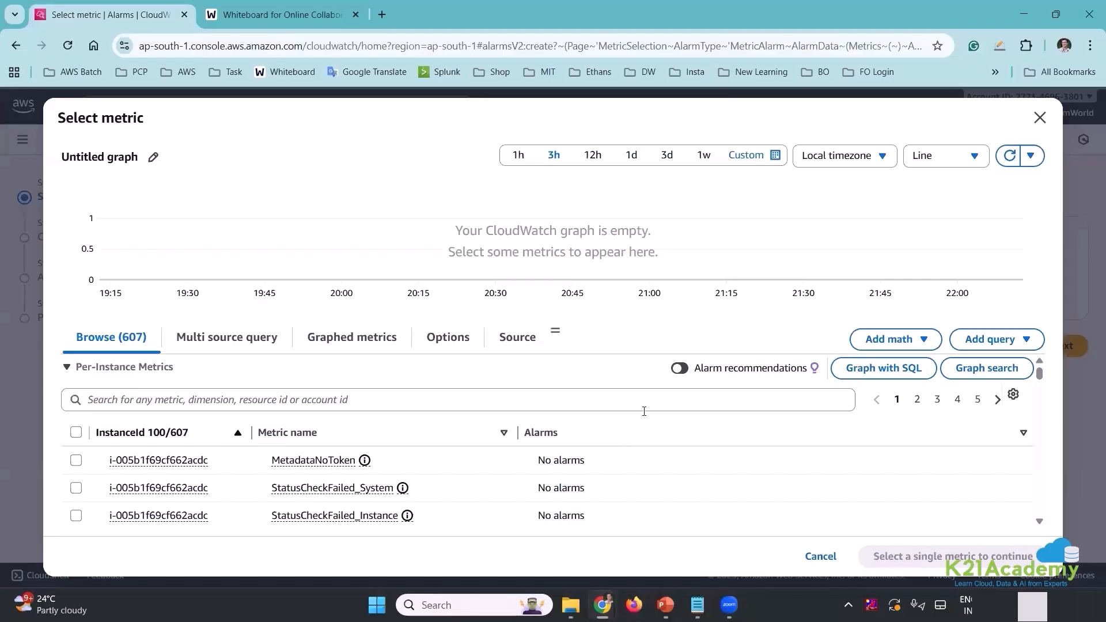
Try searching the per-instance metrics for k21-monitor, and remove the search filter.
click(516, 398)
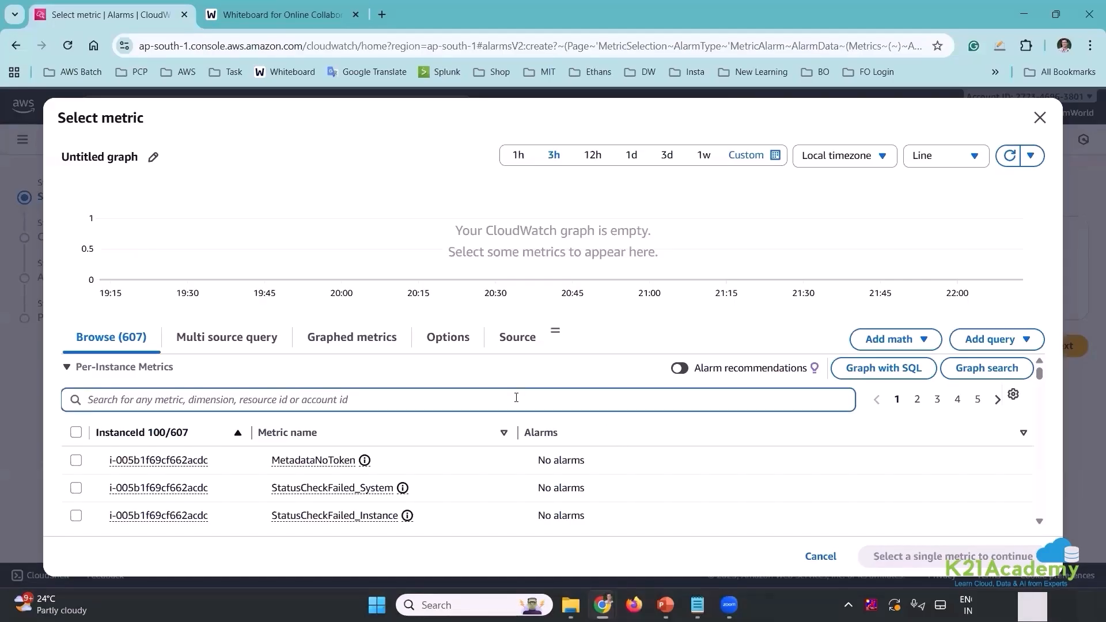
text(k21-moni)
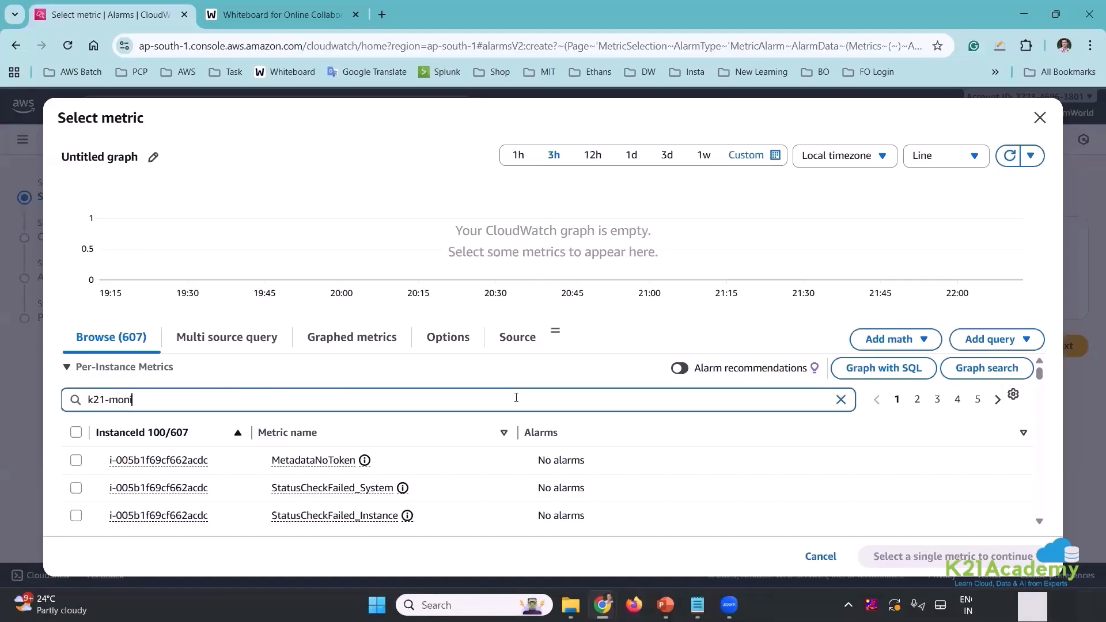
text(tor)
key(Return)
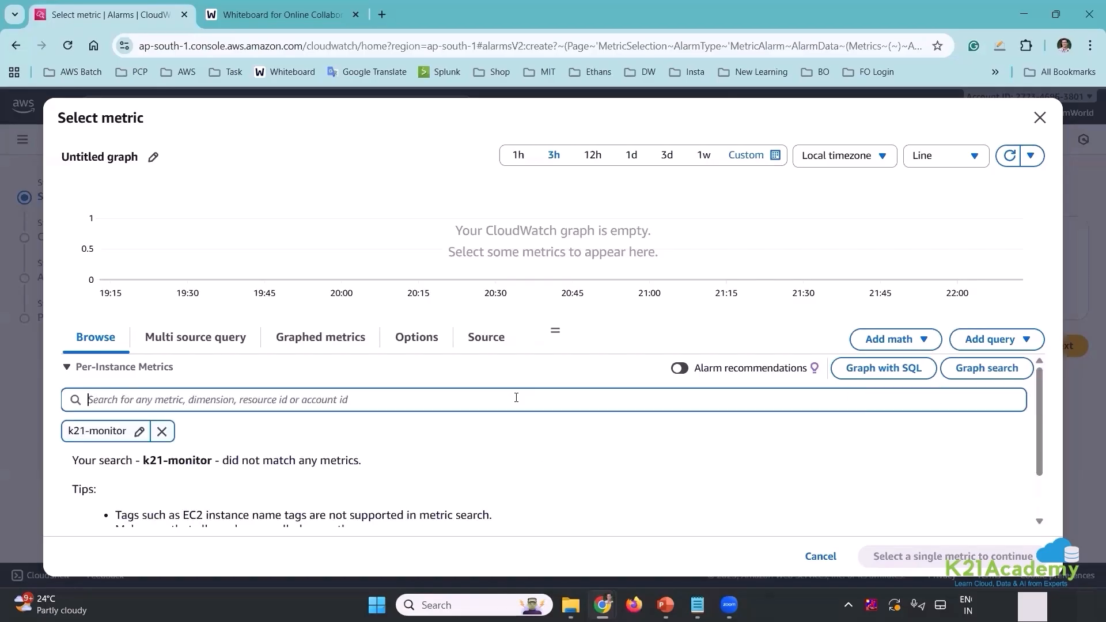
click(162, 433)
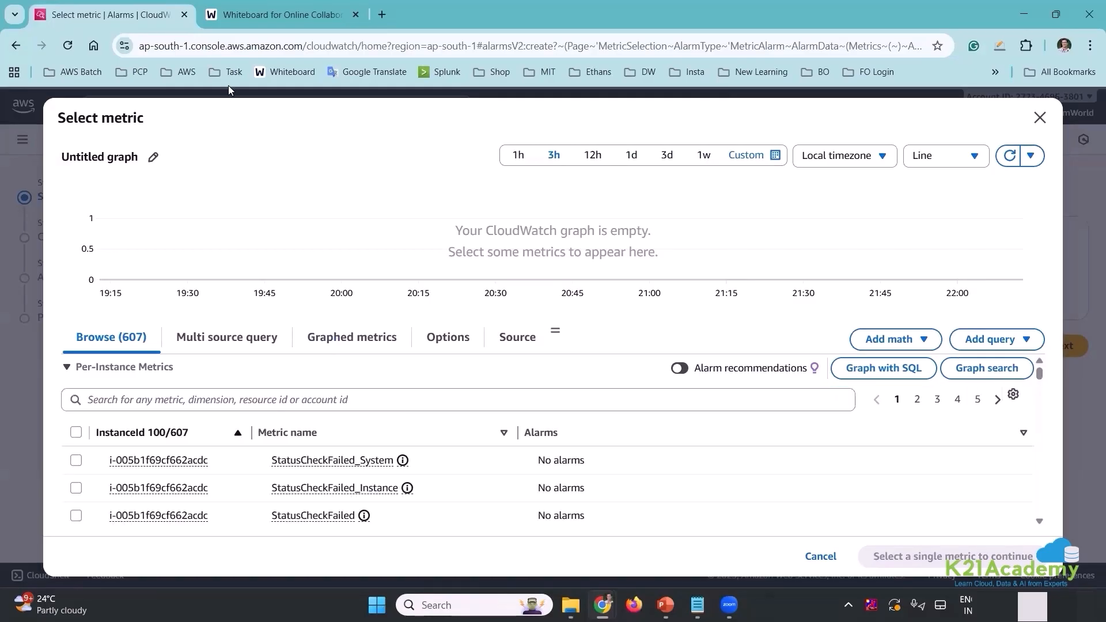
Duplicate the alarm creation page in the browser and open the EC2 service in the copy.
right_click(110, 19)
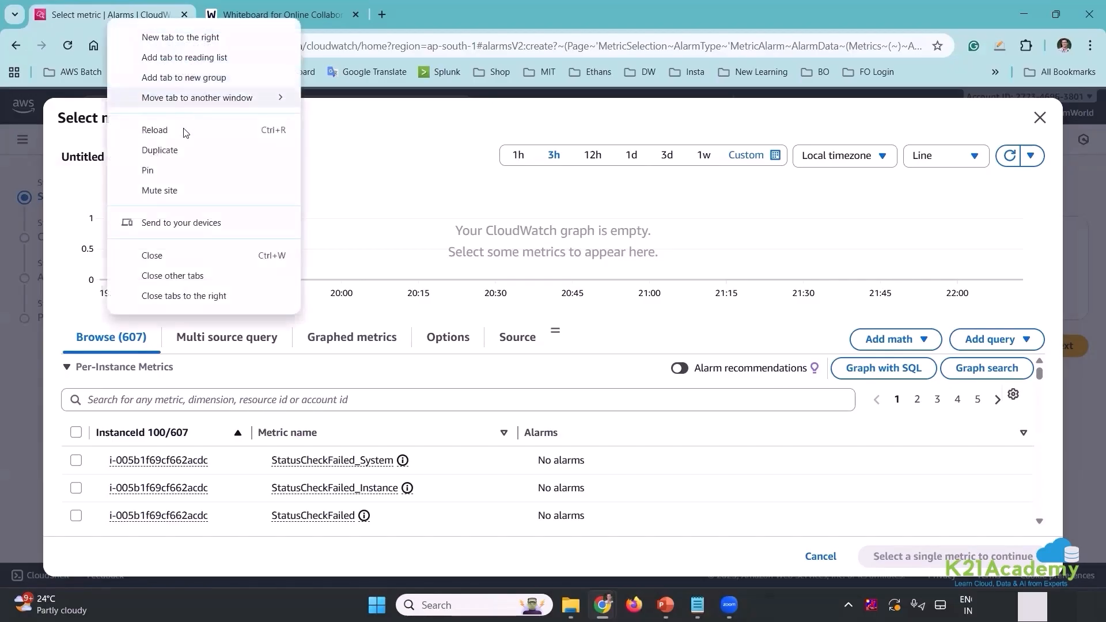
click(182, 150)
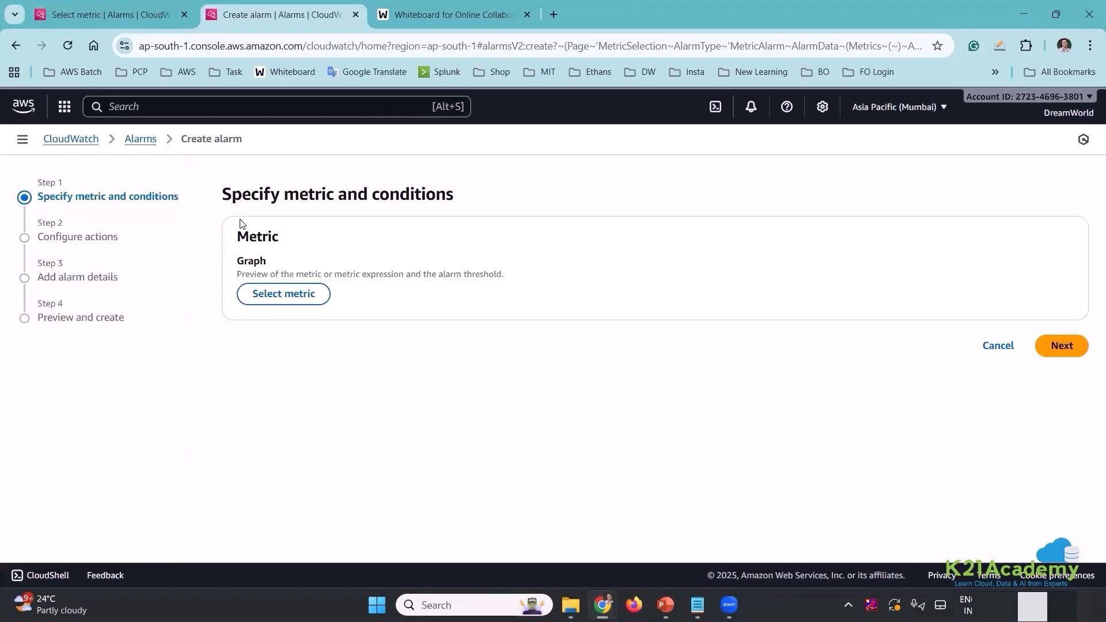
click(156, 115)
text(ec2)
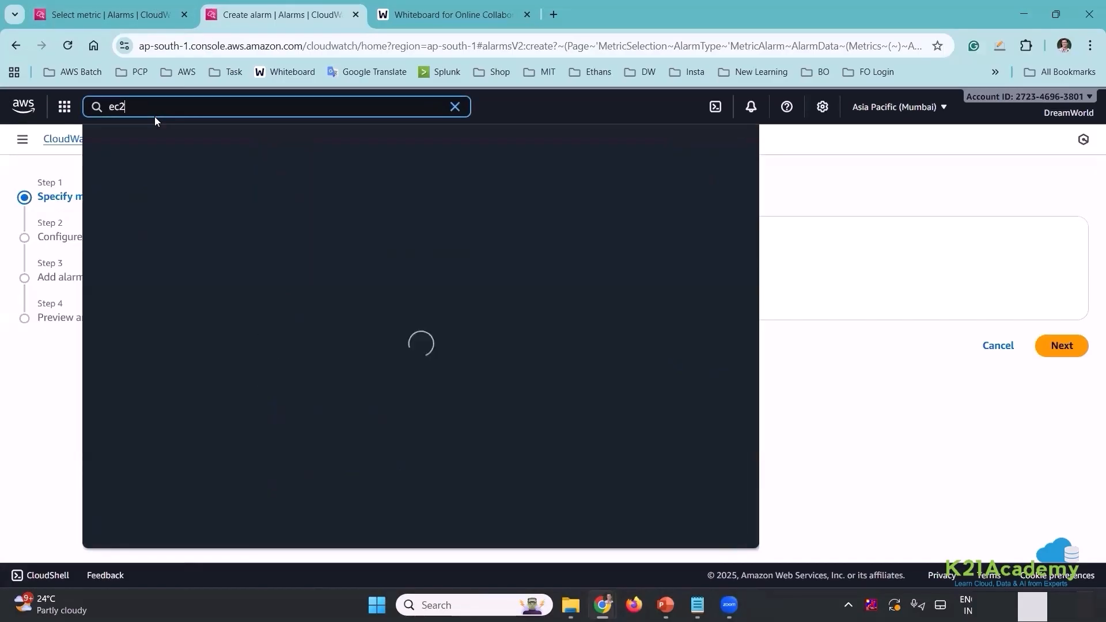
click(314, 183)
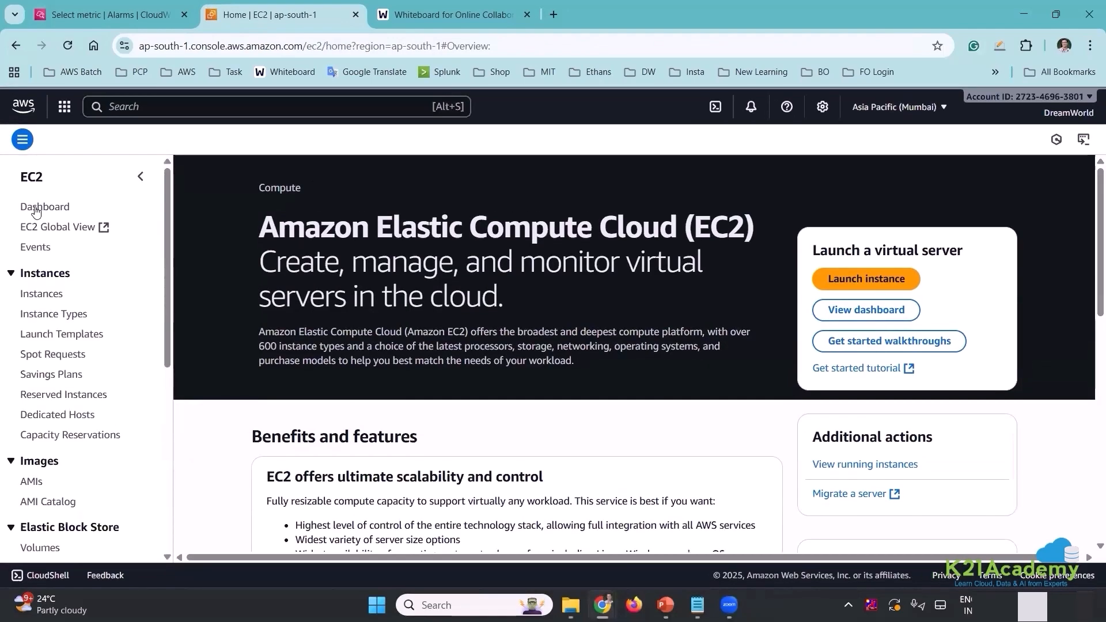
Select the K21-Monitor instance in the EC2 instances list and copy its instance ID.
click(46, 298)
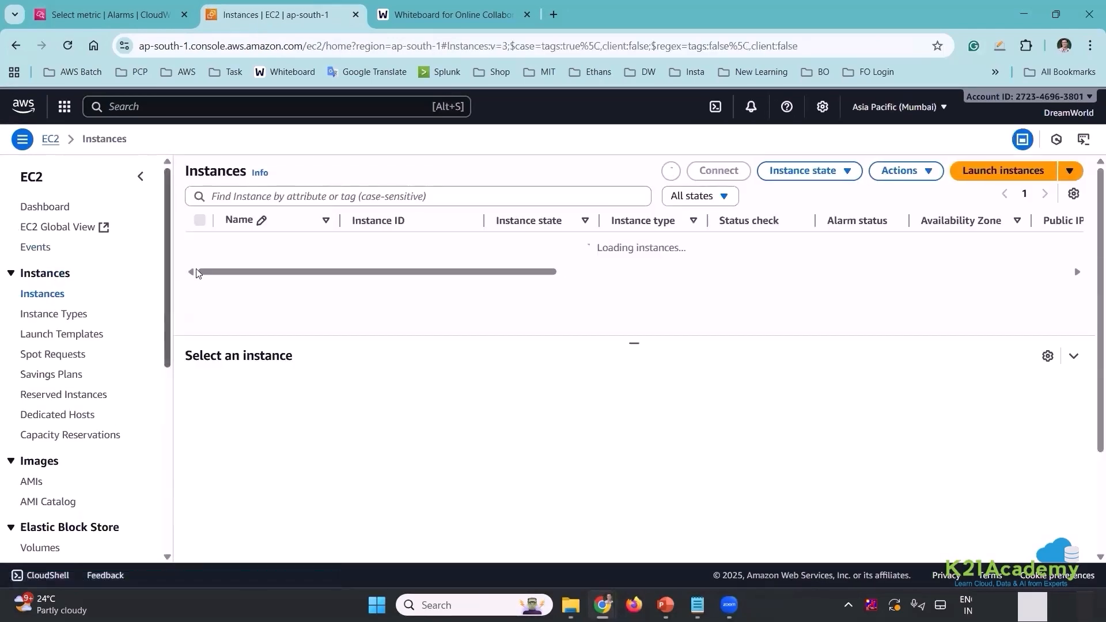
click(200, 246)
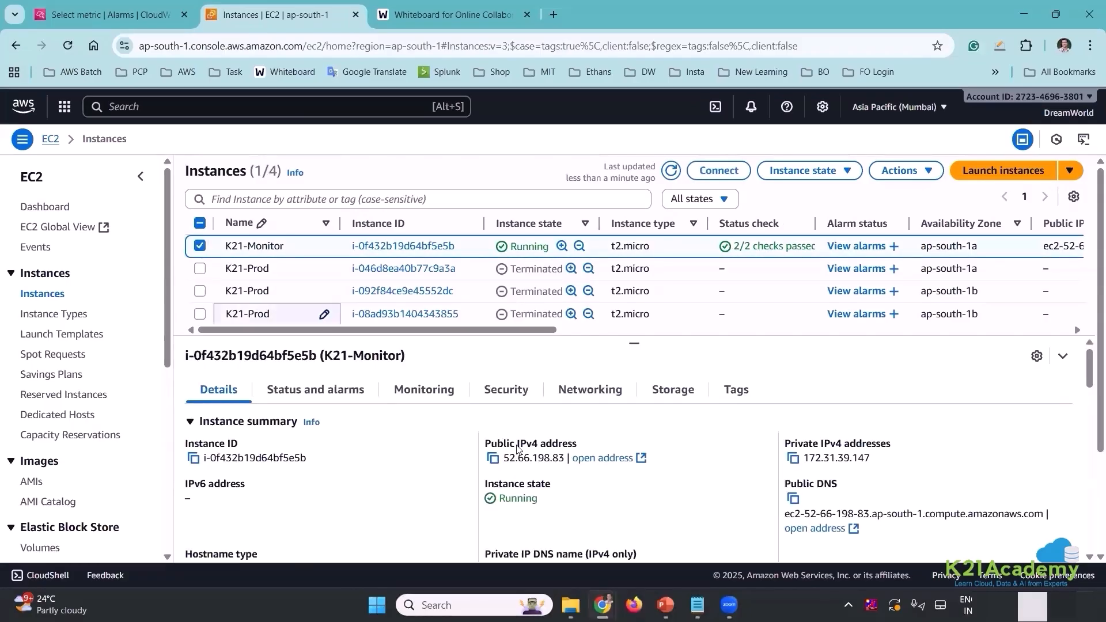
click(194, 459)
Return to the alarm's metric selection and filter the per-instance metrics by the copied instance ID, i-0f432b19d64bf5e5b.
click(105, 17)
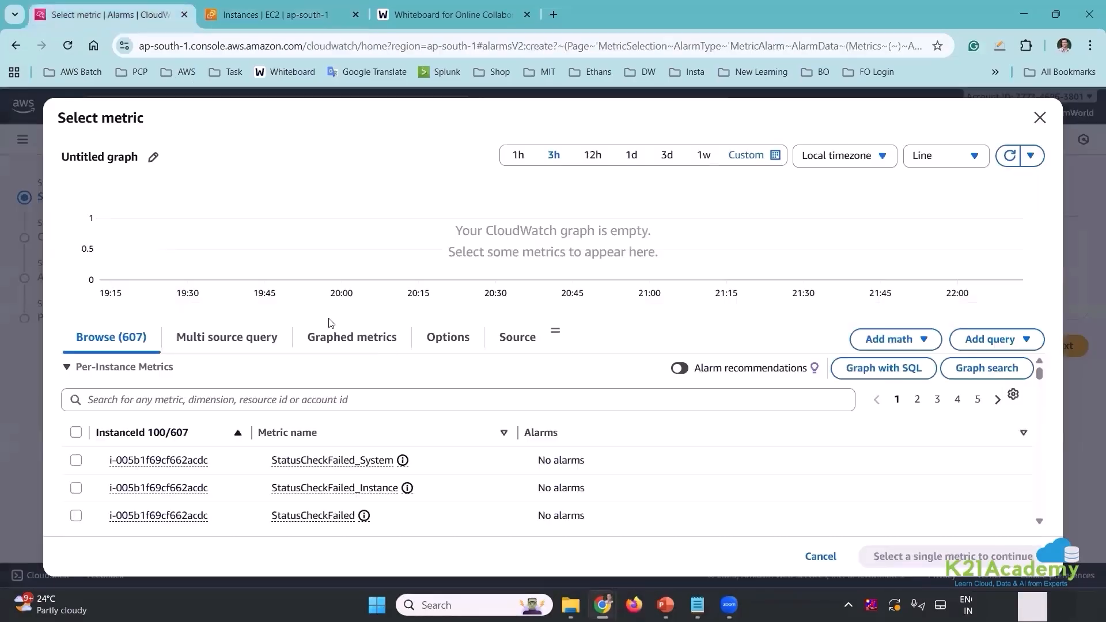
click(313, 401)
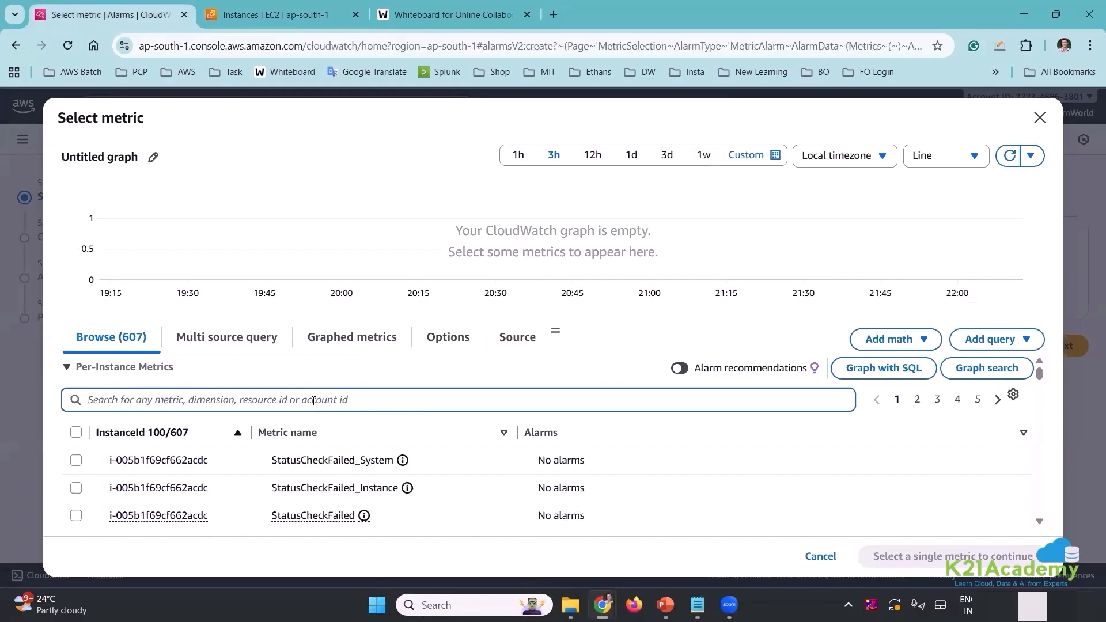
key(ctrl+v)
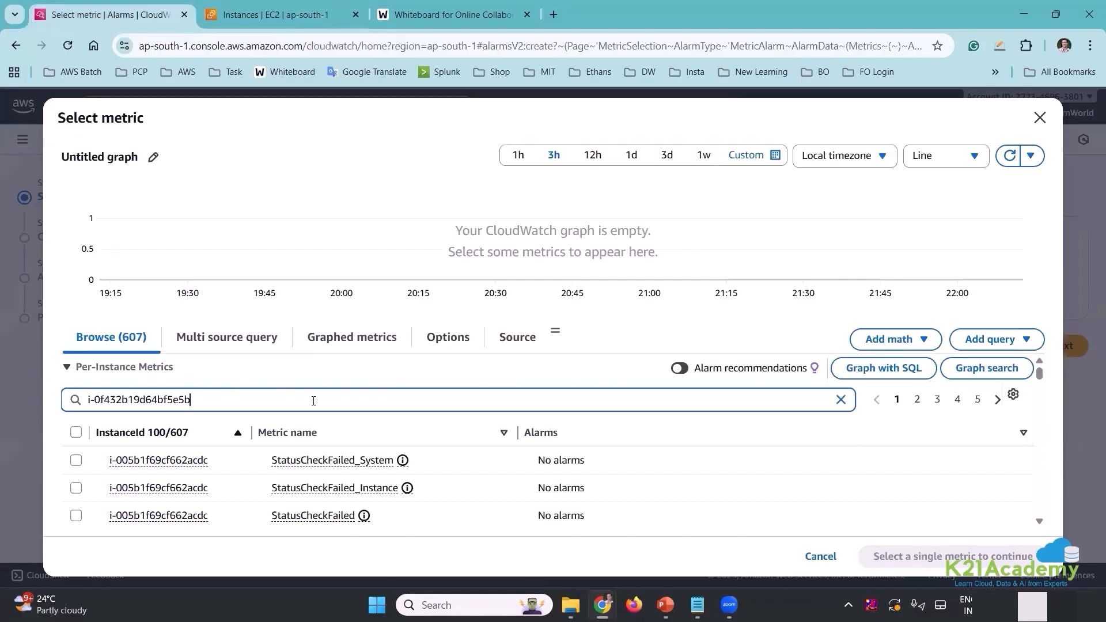
key(Return)
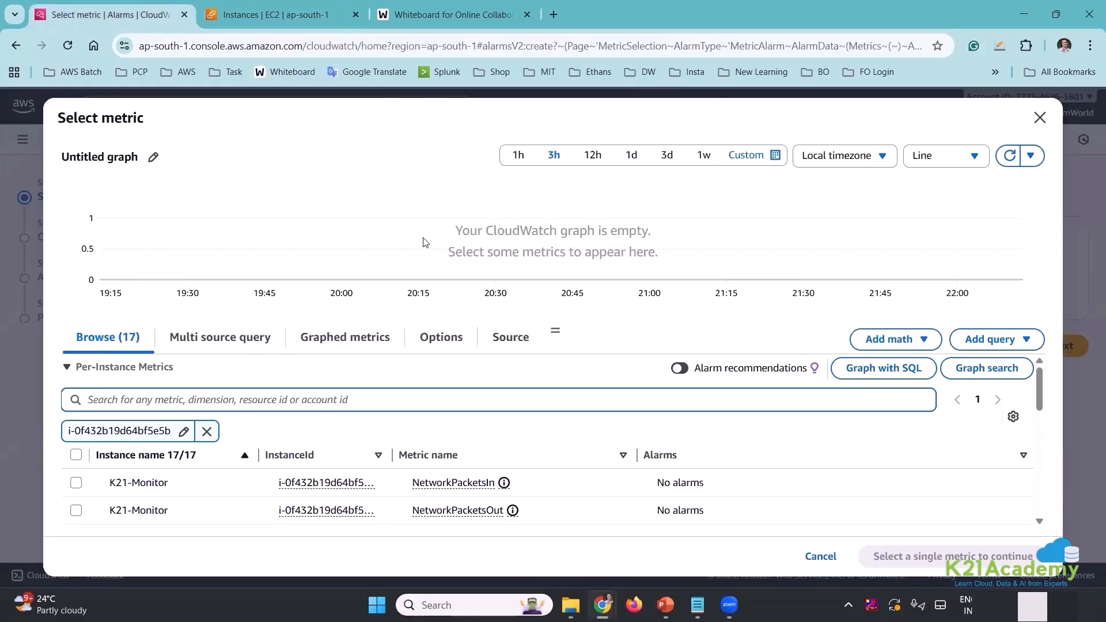
Look through K21-Monitor's metrics and choose CPUUtilization as the metric for the alarm.
scroll(608, 424, down, 1)
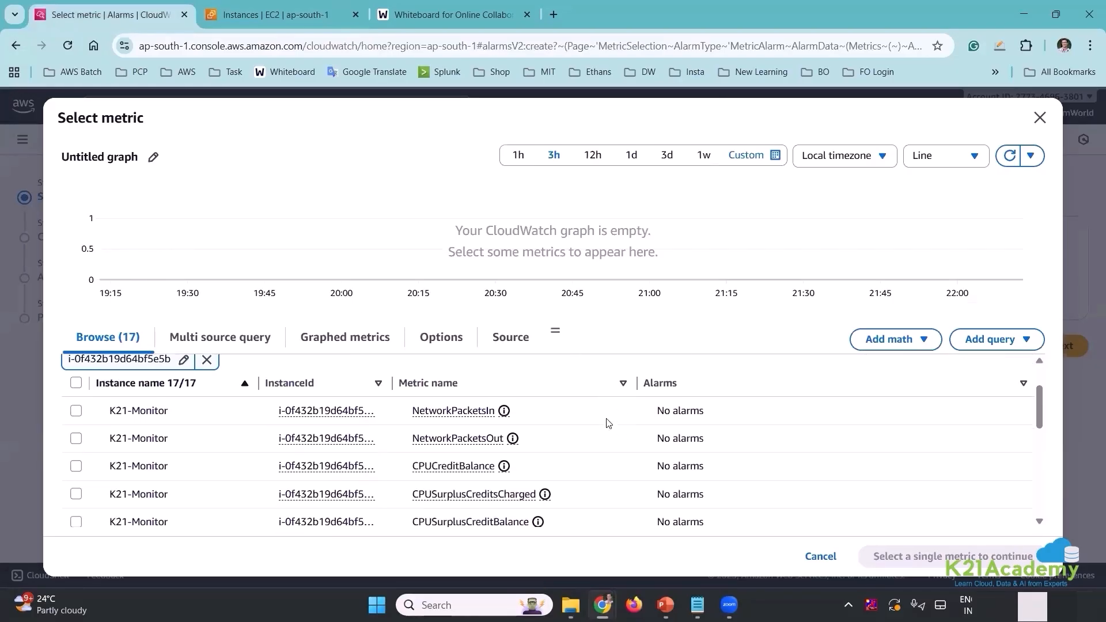
scroll(608, 424, down, 1)
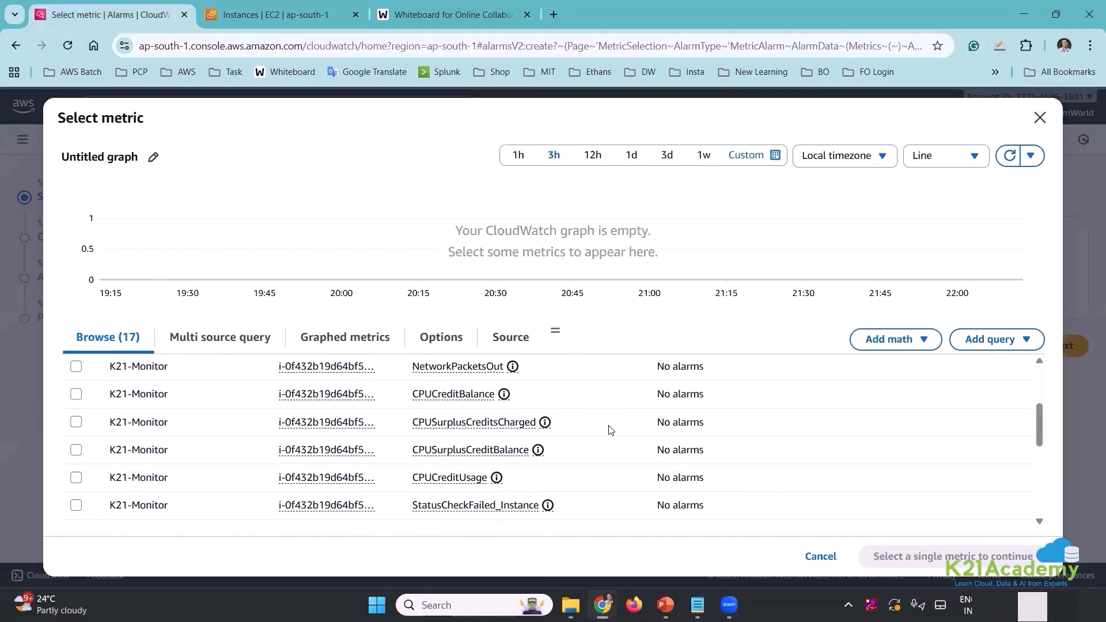
scroll(610, 430, down, 1)
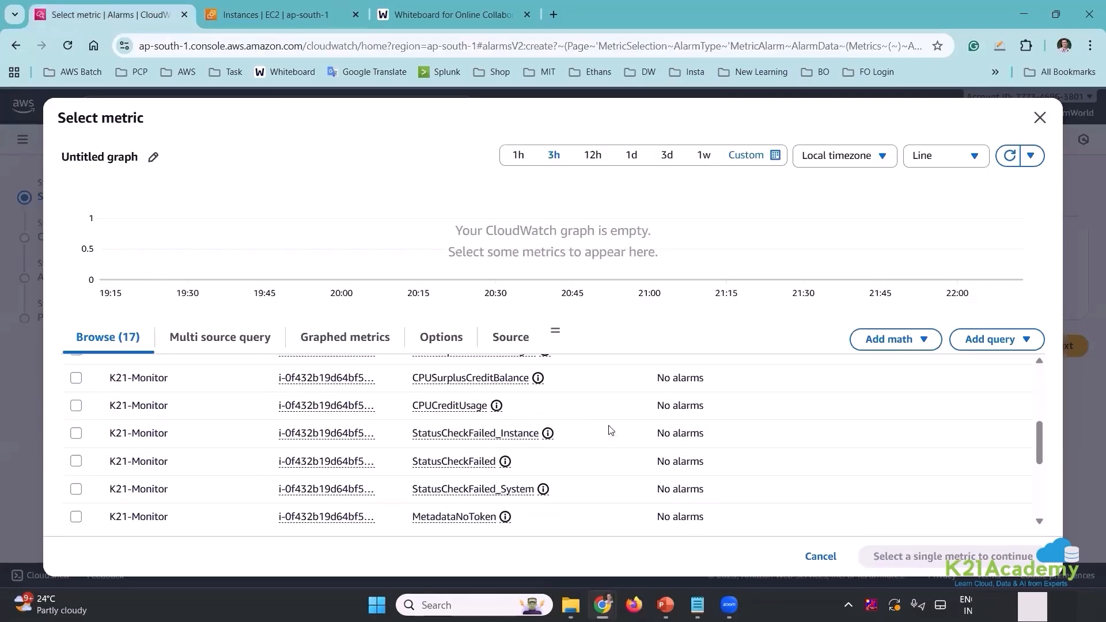
scroll(610, 430, up, 1)
scroll(610, 430, up, 1)
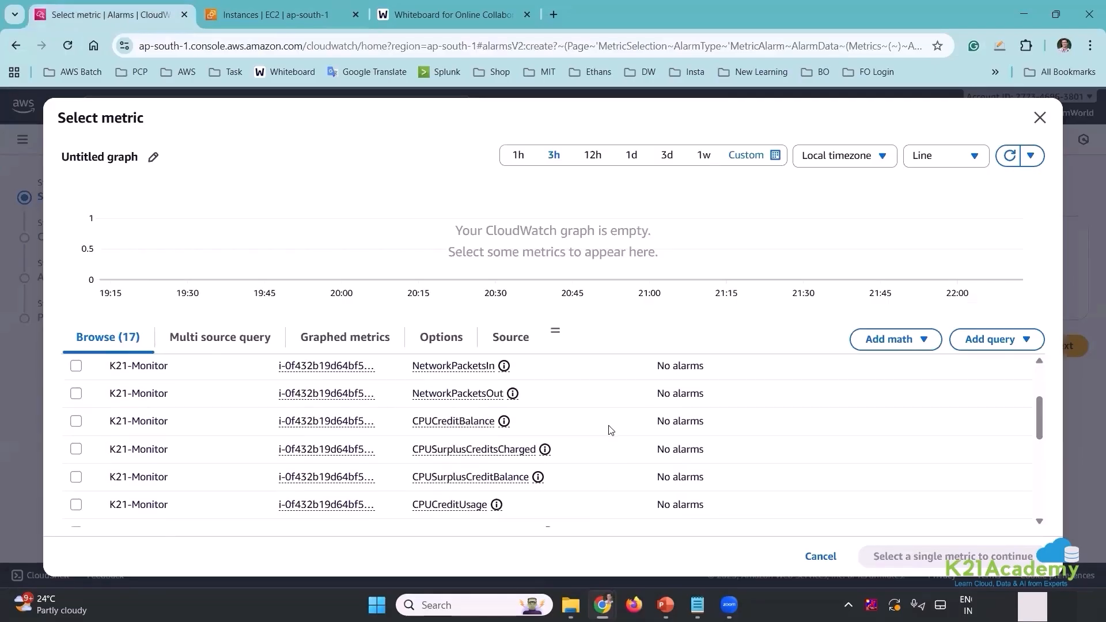
scroll(611, 430, down, 1)
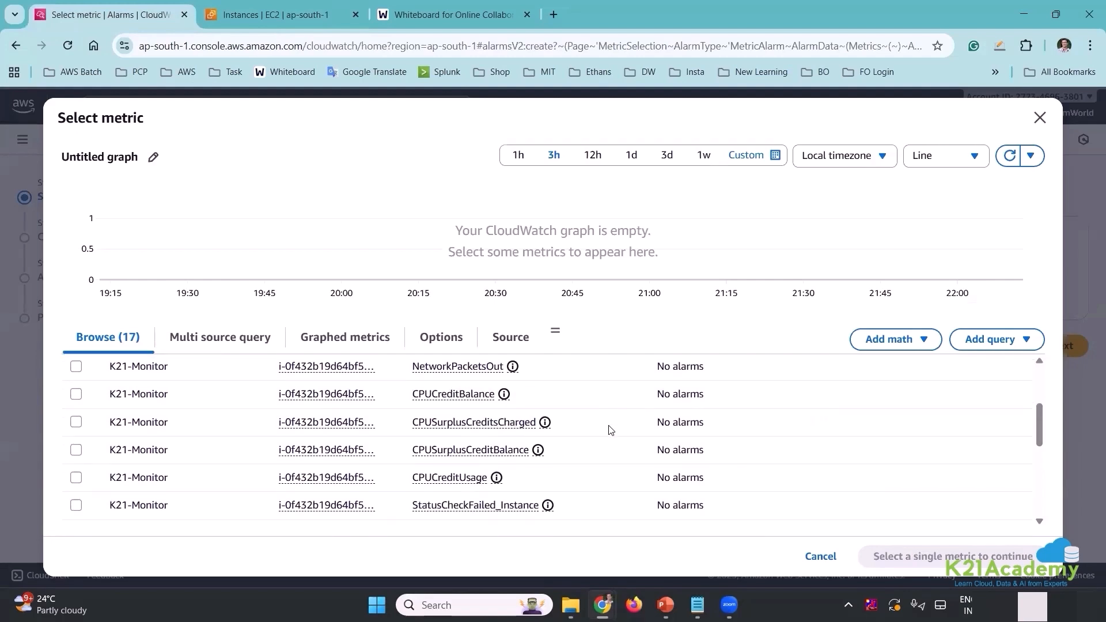
scroll(611, 430, down, 2)
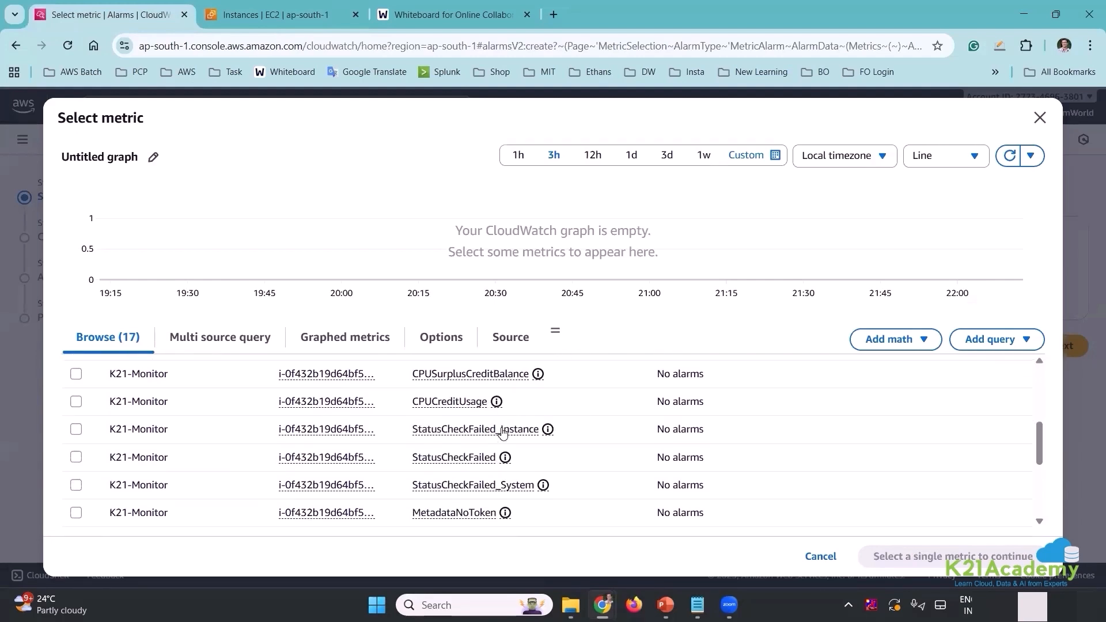
scroll(503, 432, down, 1)
scroll(495, 426, down, 2)
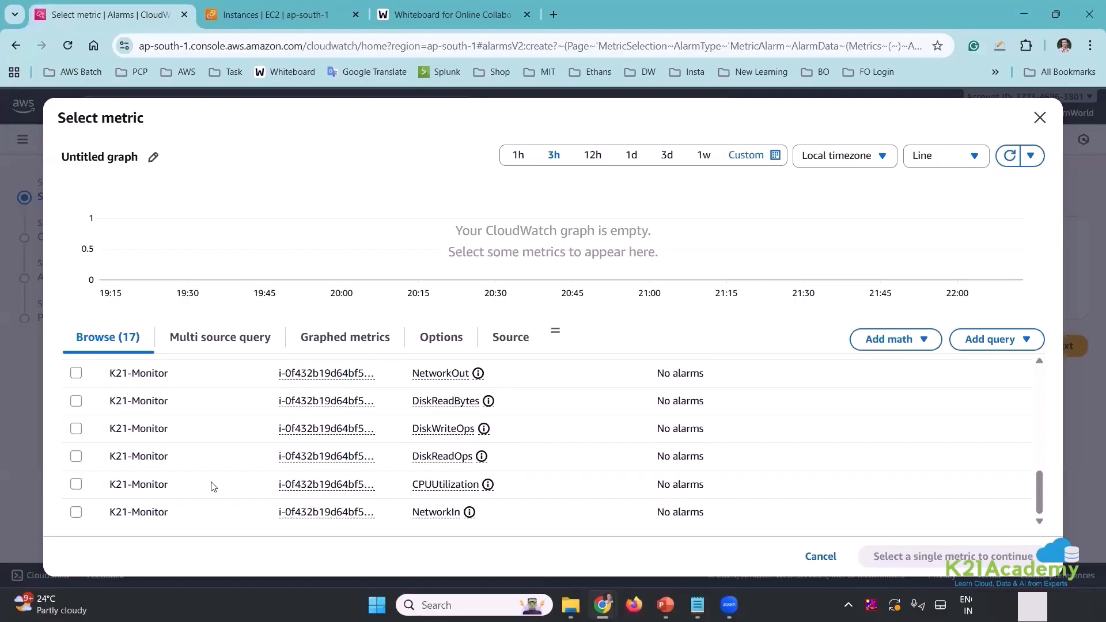
click(75, 484)
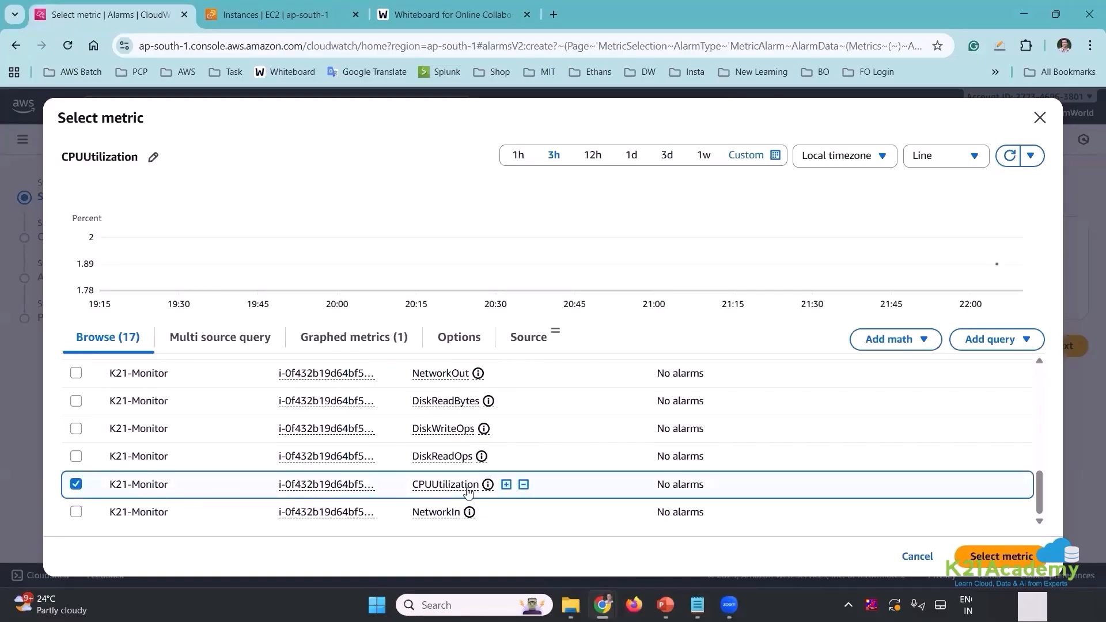
click(1019, 565)
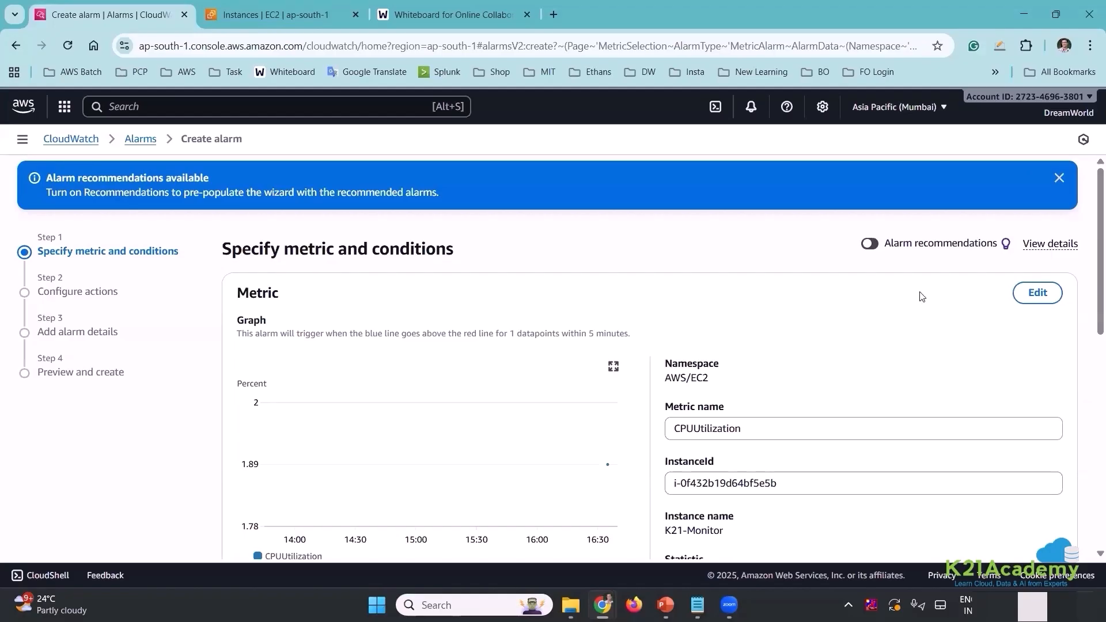
Set the CPUUtilization metric's period to 1 minute and inspect the peak in its graph.
scroll(806, 334, down, 1)
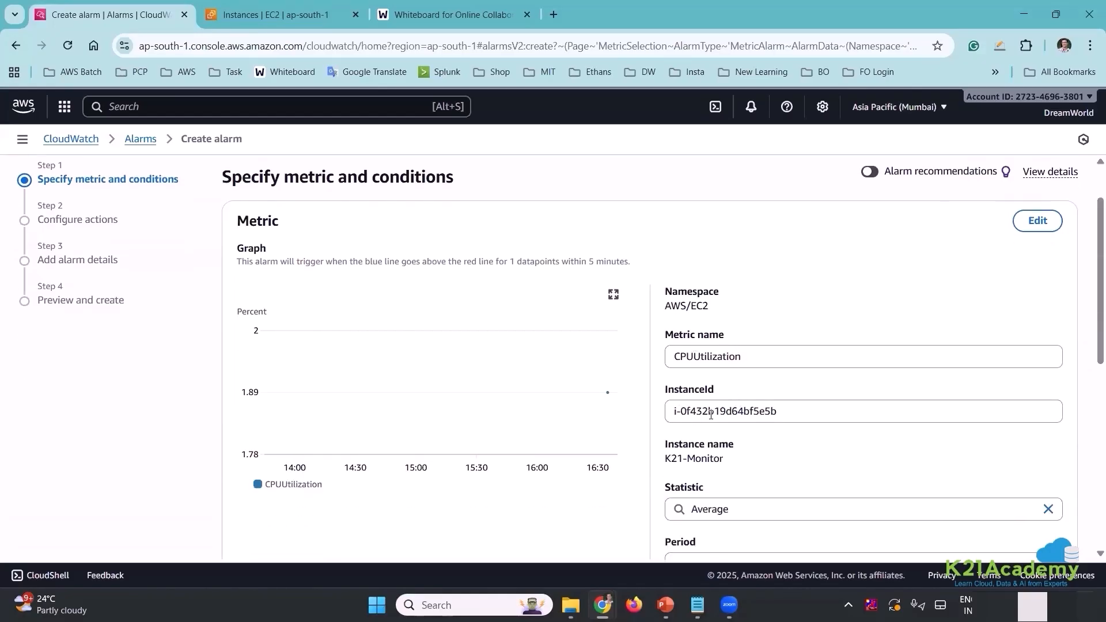
scroll(715, 417, down, 1)
click(721, 492)
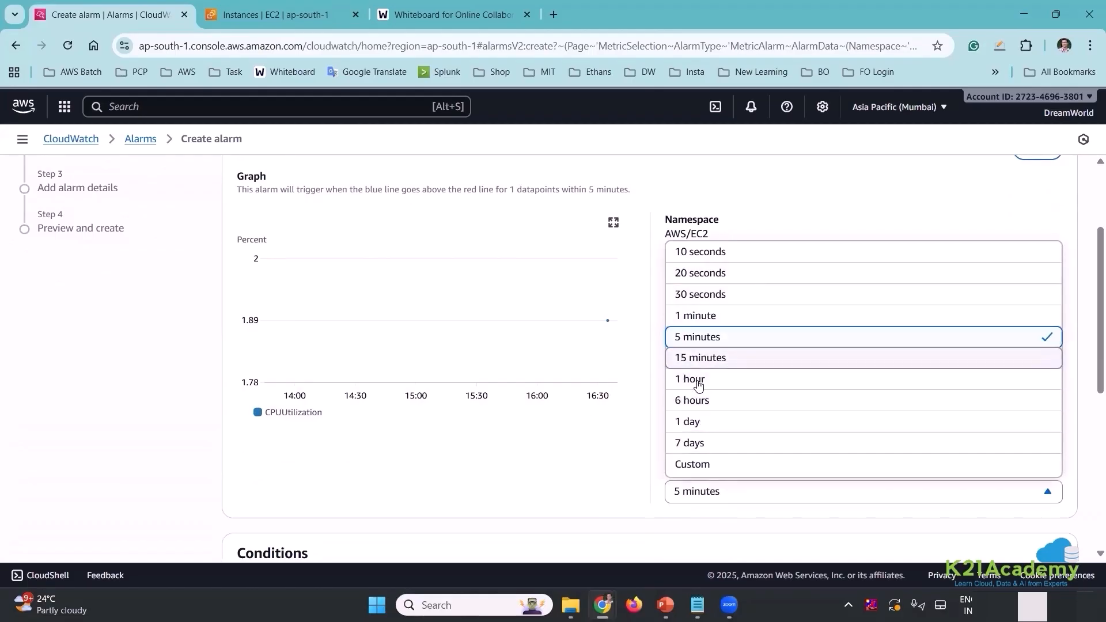
click(698, 316)
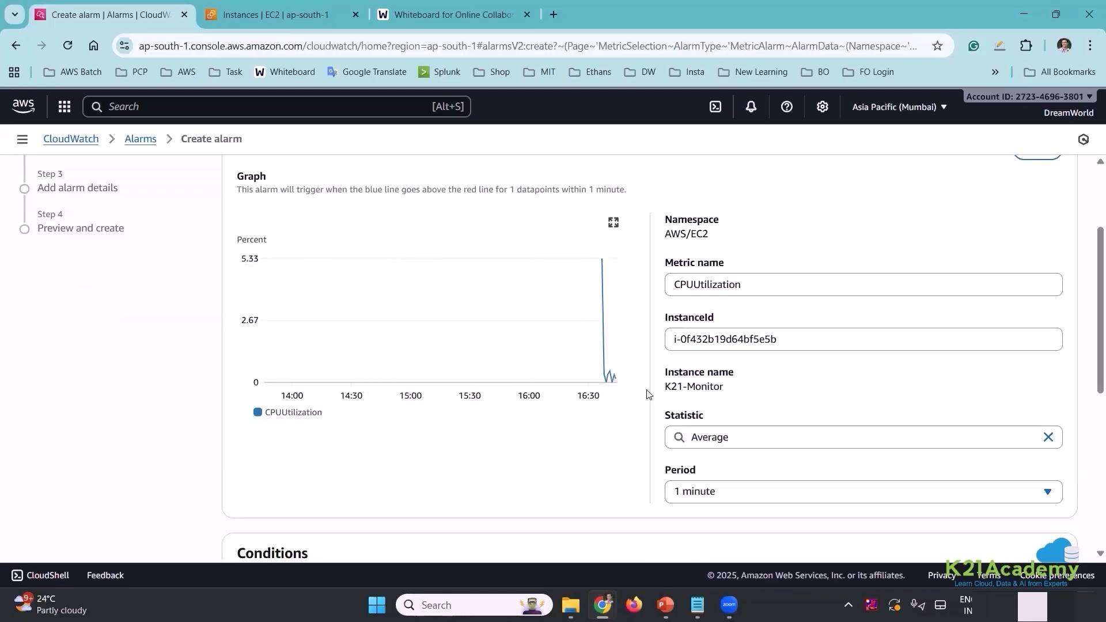
mouse_move(602, 261)
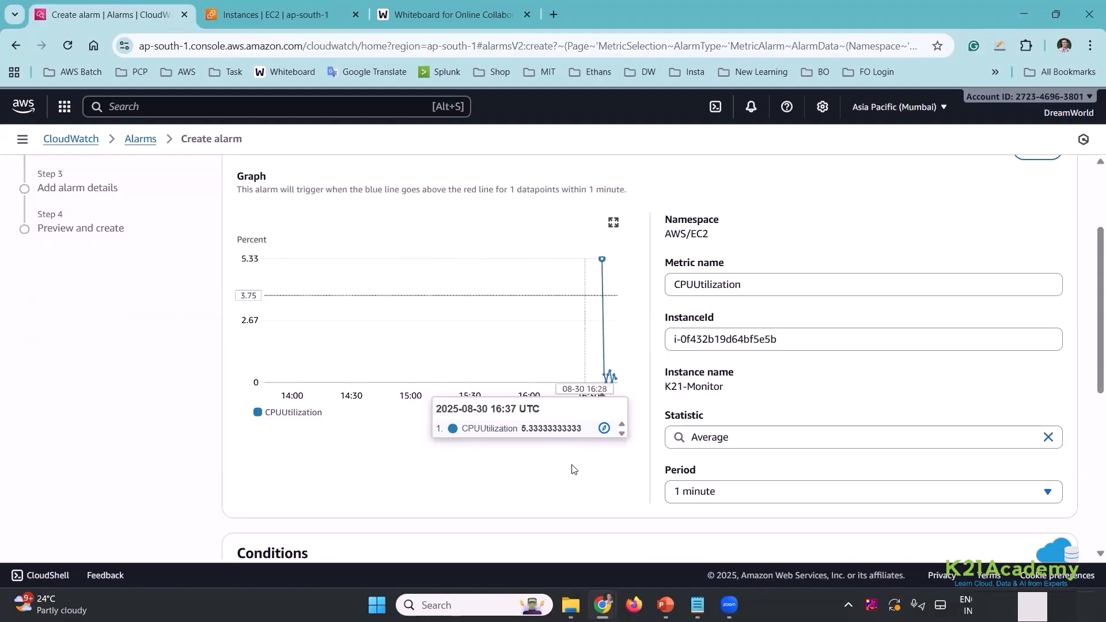
Look at the Anomaly detection threshold type, return to Static, and set the condition to CPUUtilization greater than 50.
scroll(574, 469, down, 3)
scroll(574, 470, down, 2)
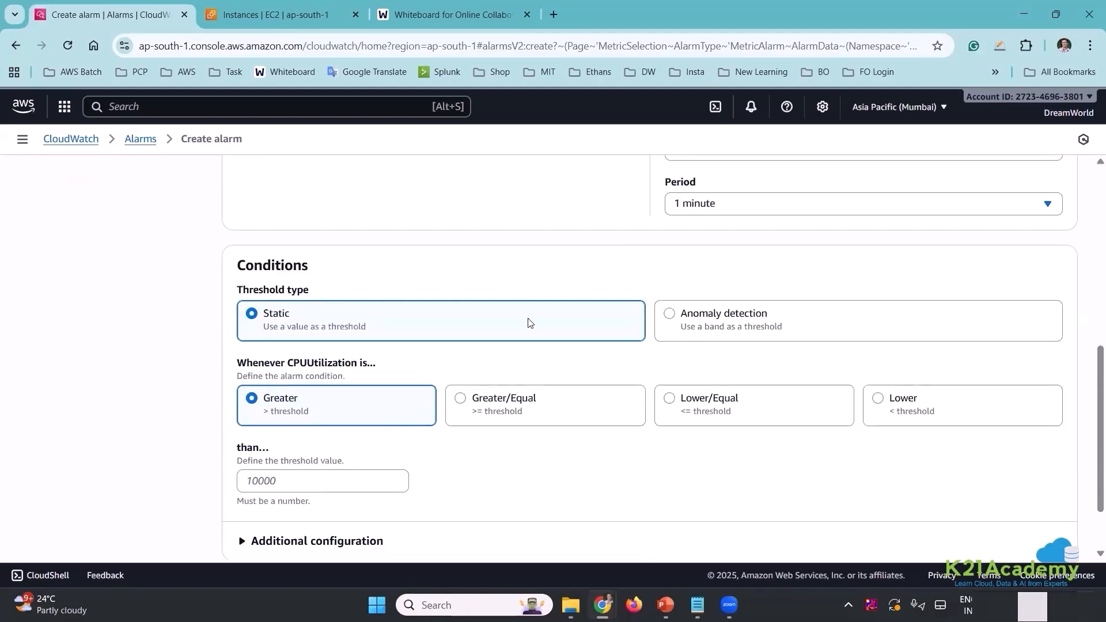
drag(769, 315, 684, 319)
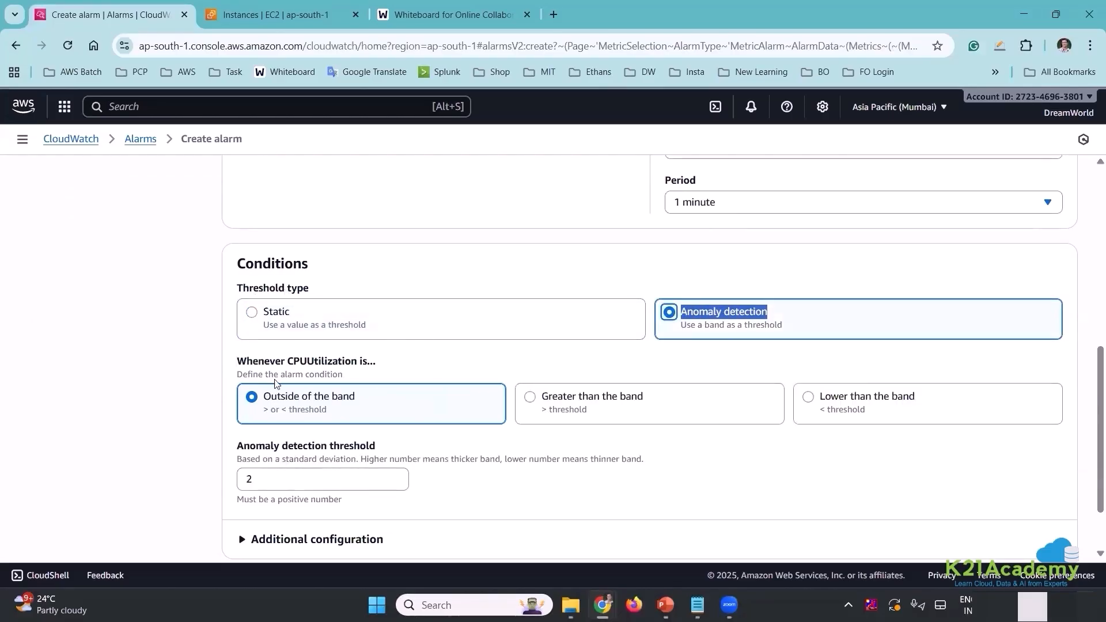
click(265, 322)
click(284, 472)
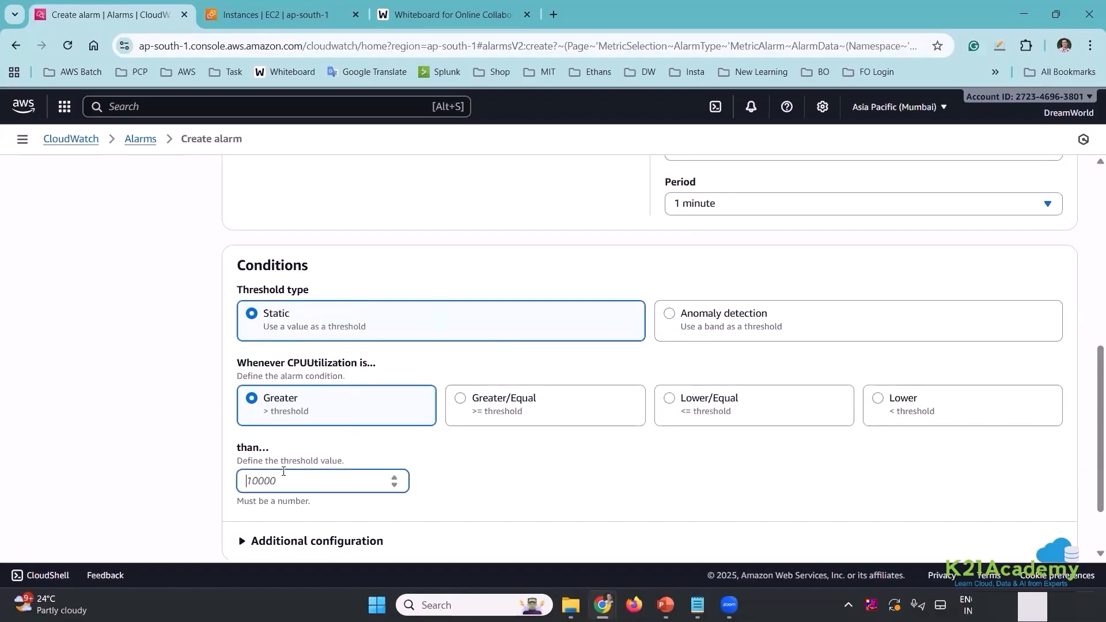
text(50)
click(107, 387)
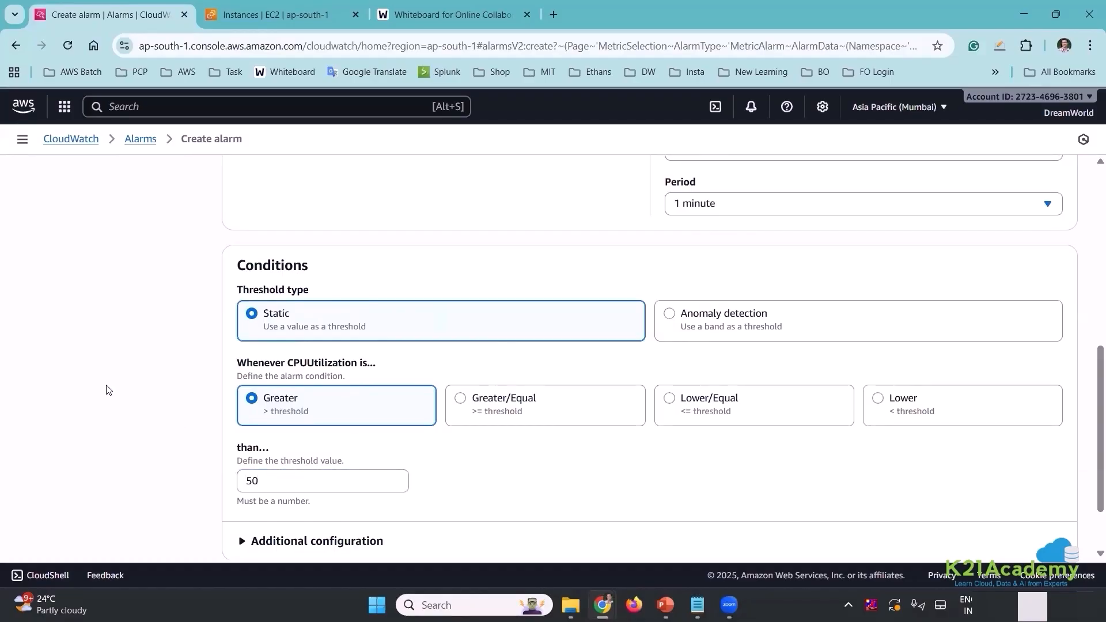
Review the metric graph and conditions of the alarm, and proceed to configuring its actions.
scroll(113, 394, up, 3)
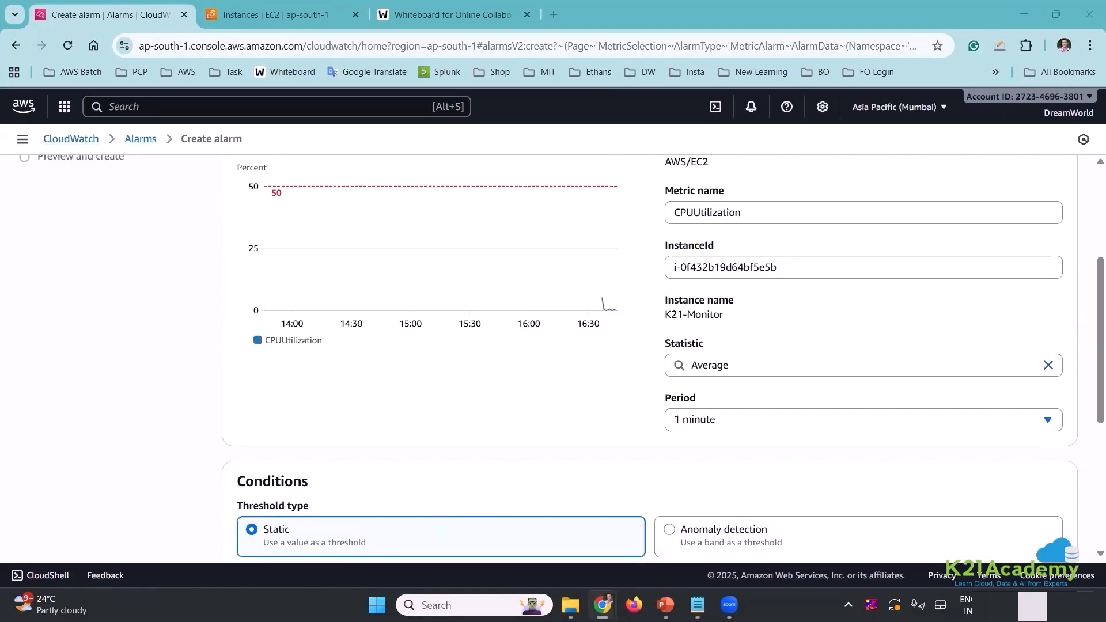
scroll(587, 306, down, 1)
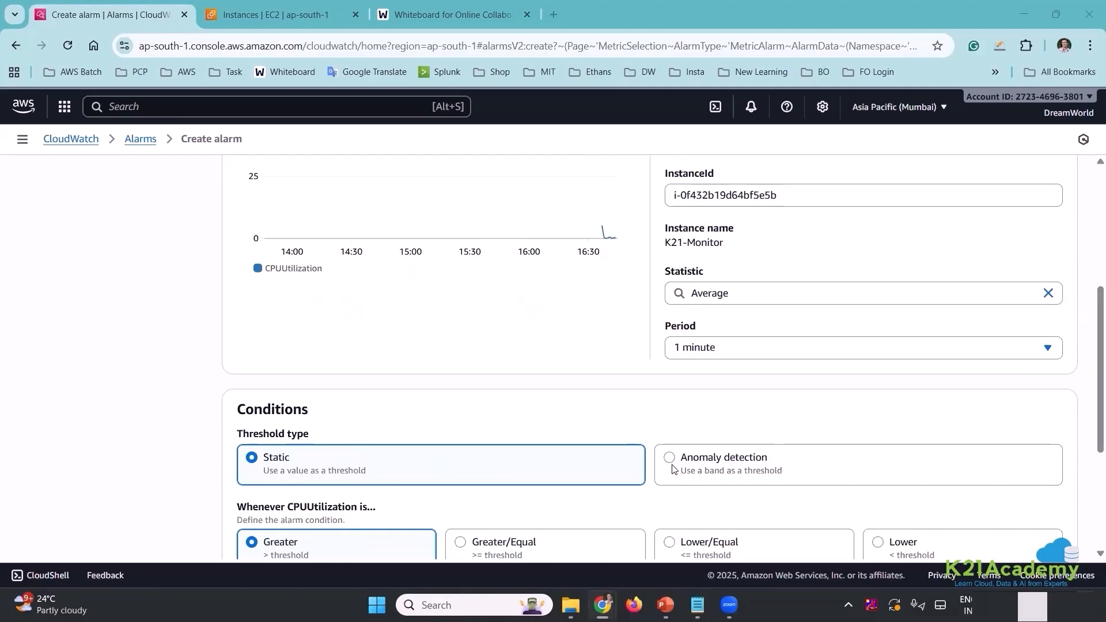
scroll(670, 458, down, 1)
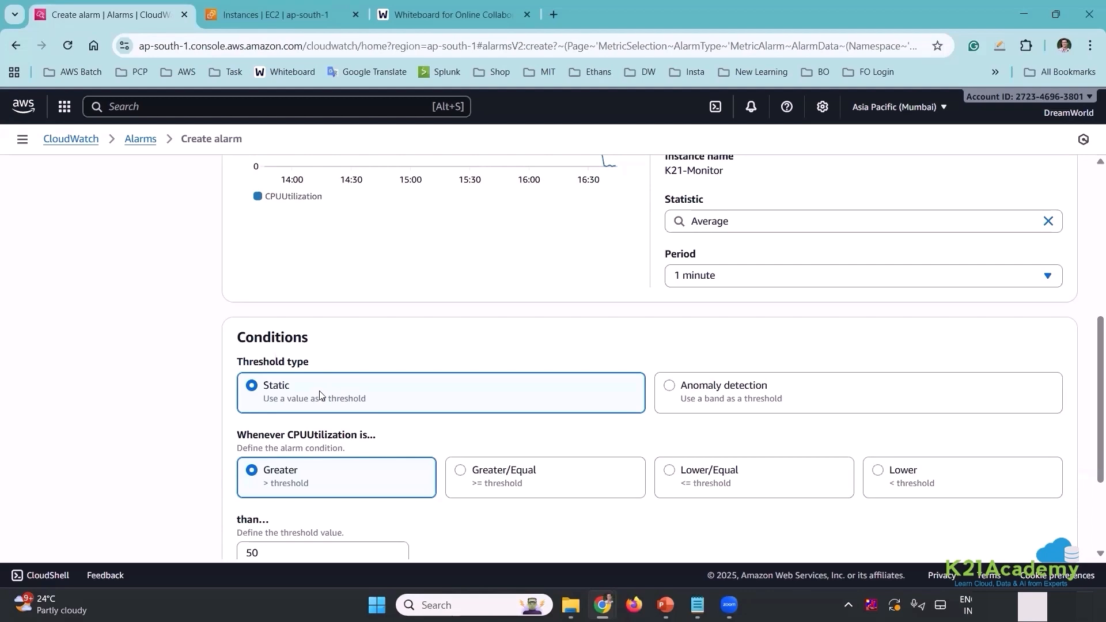
scroll(445, 320, up, 1)
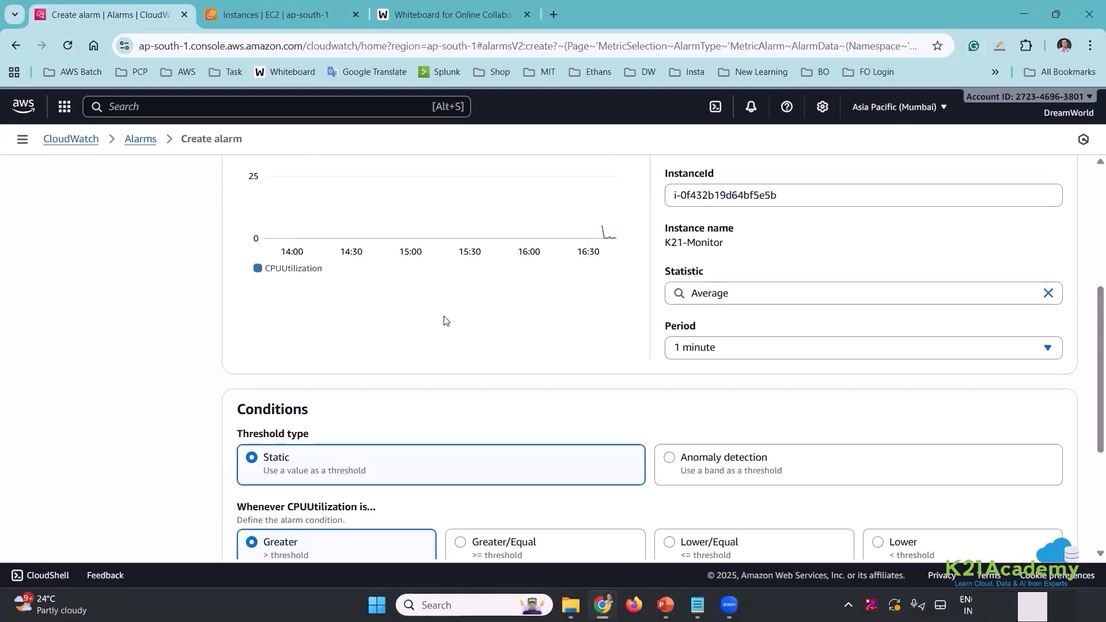
scroll(461, 334, up, 3)
scroll(562, 365, down, 6)
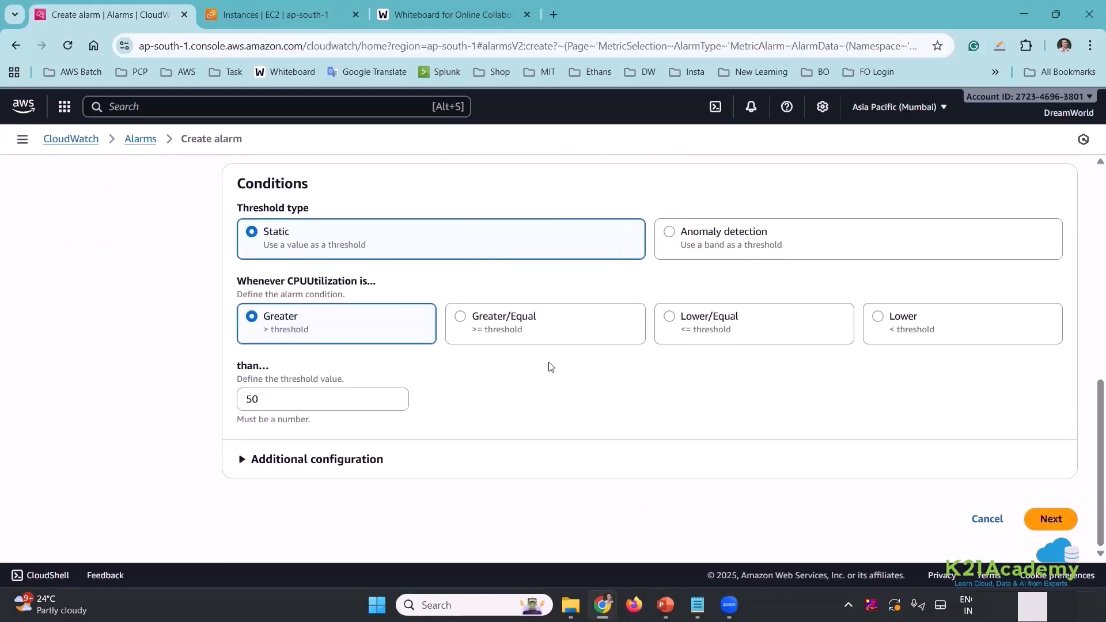
click(1051, 520)
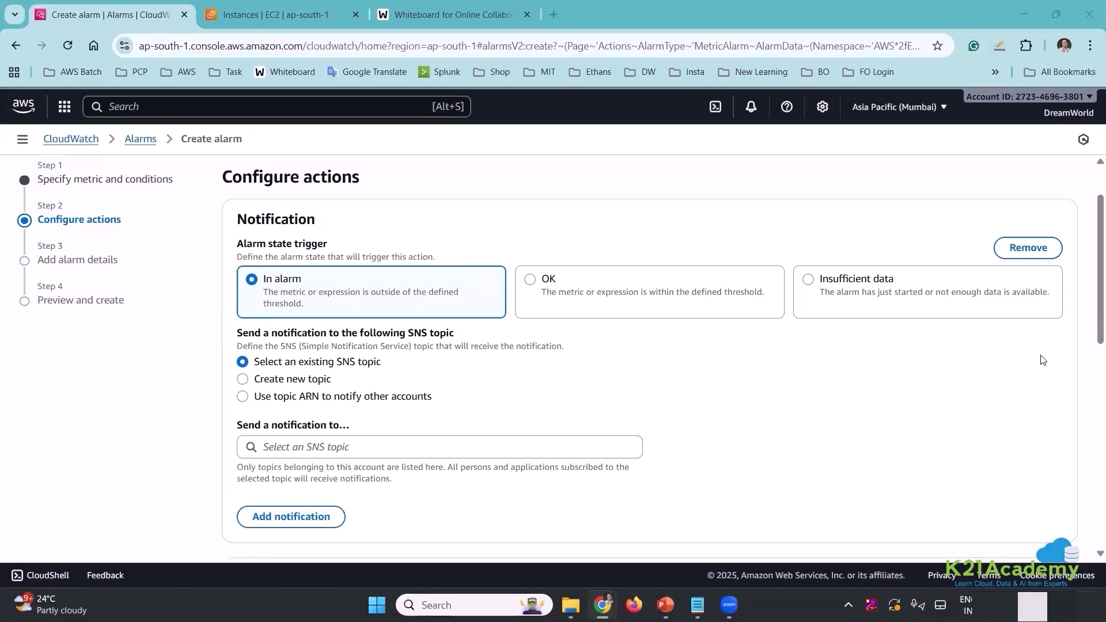
Remove the alarm's notification action and add an EC2 action that terminates the instance when the state is In alarm.
click(1021, 254)
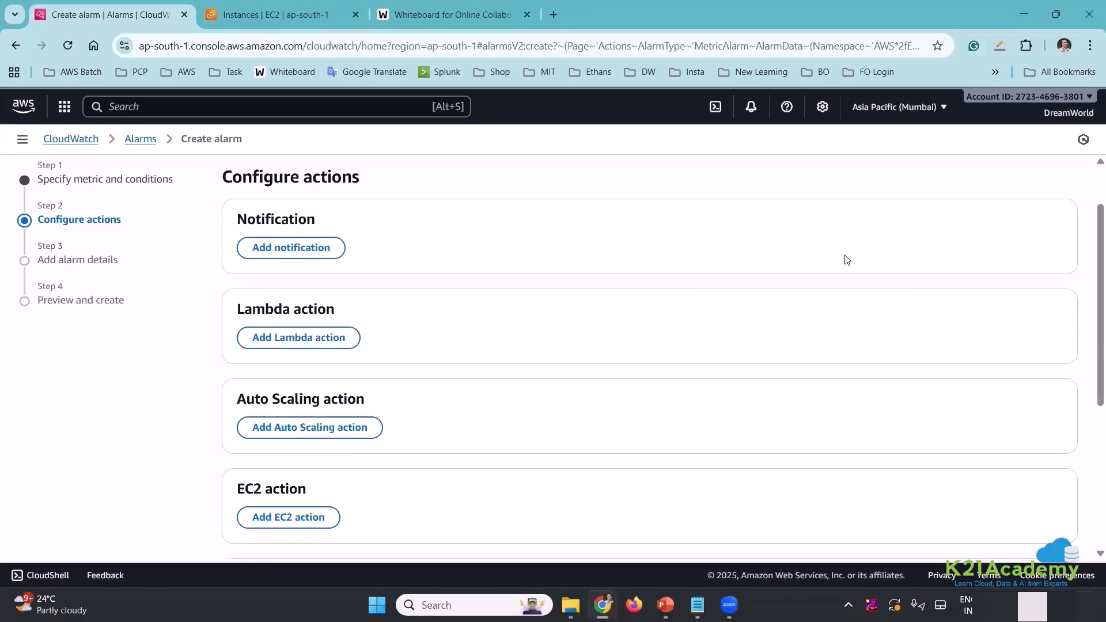
scroll(847, 259, down, 3)
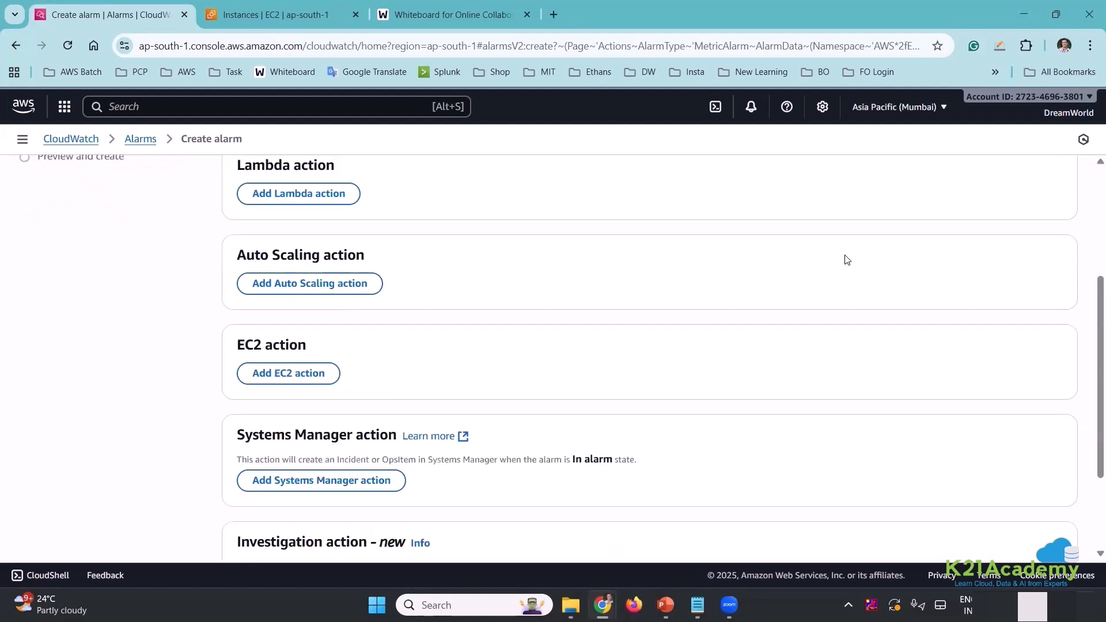
click(289, 380)
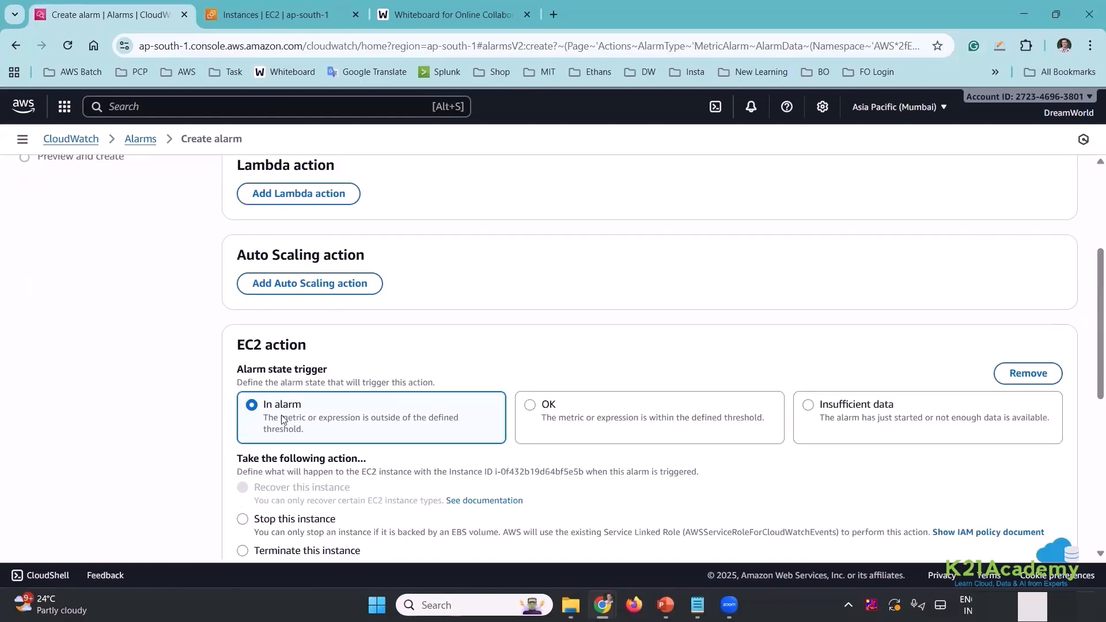
scroll(294, 415, down, 4)
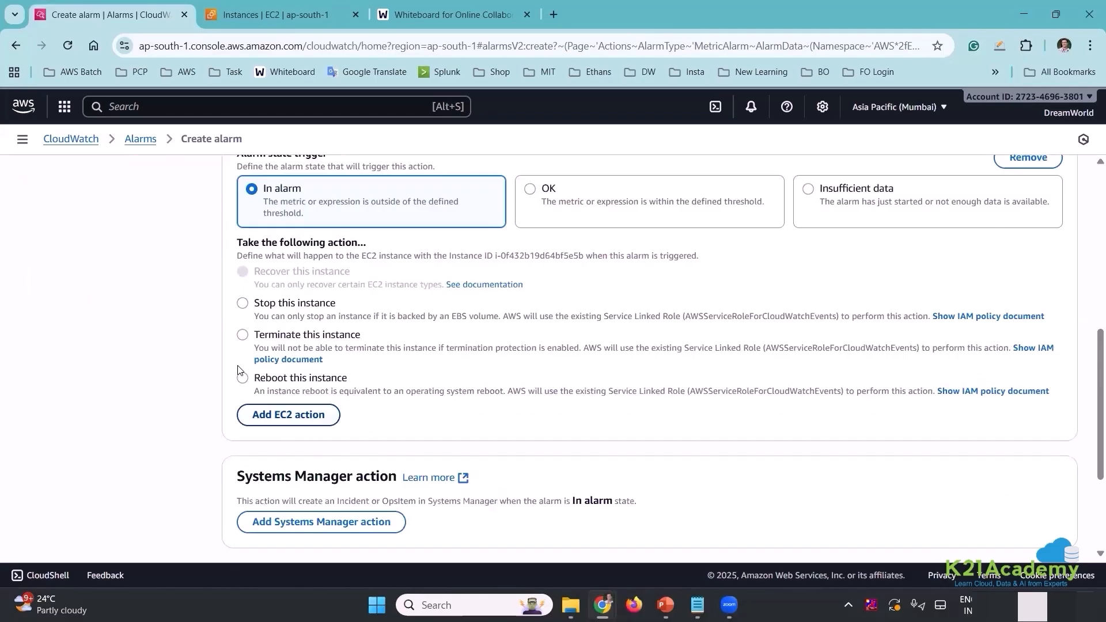
click(242, 335)
Accept the configured actions, name the alarm k21-alarm without a description or tags, and proceed to the preview.
scroll(438, 340, down, 3)
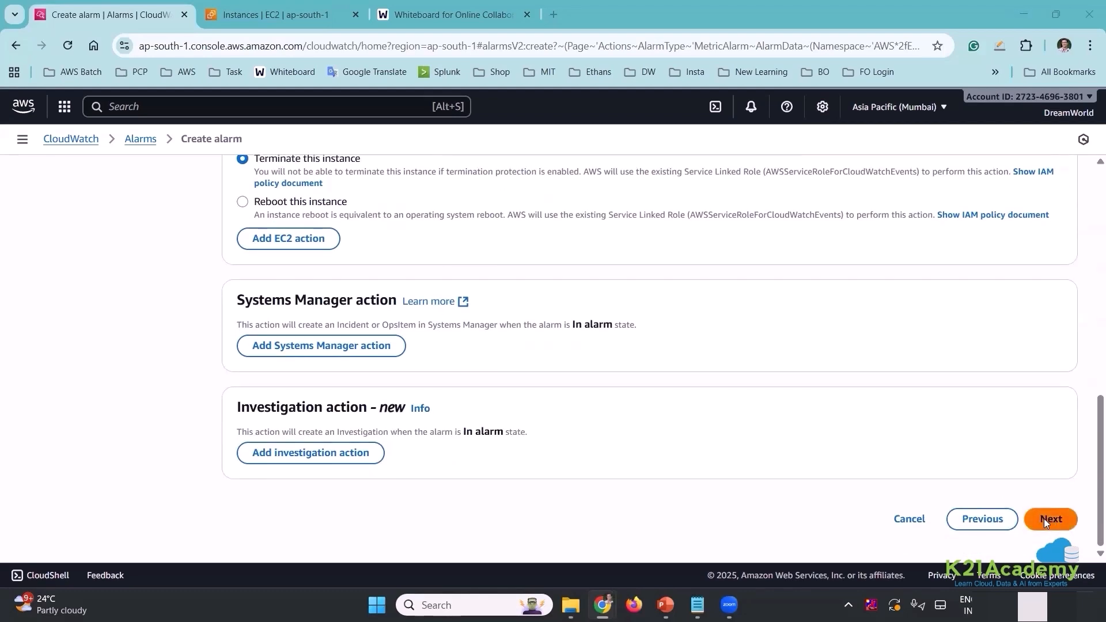
click(1045, 519)
click(381, 339)
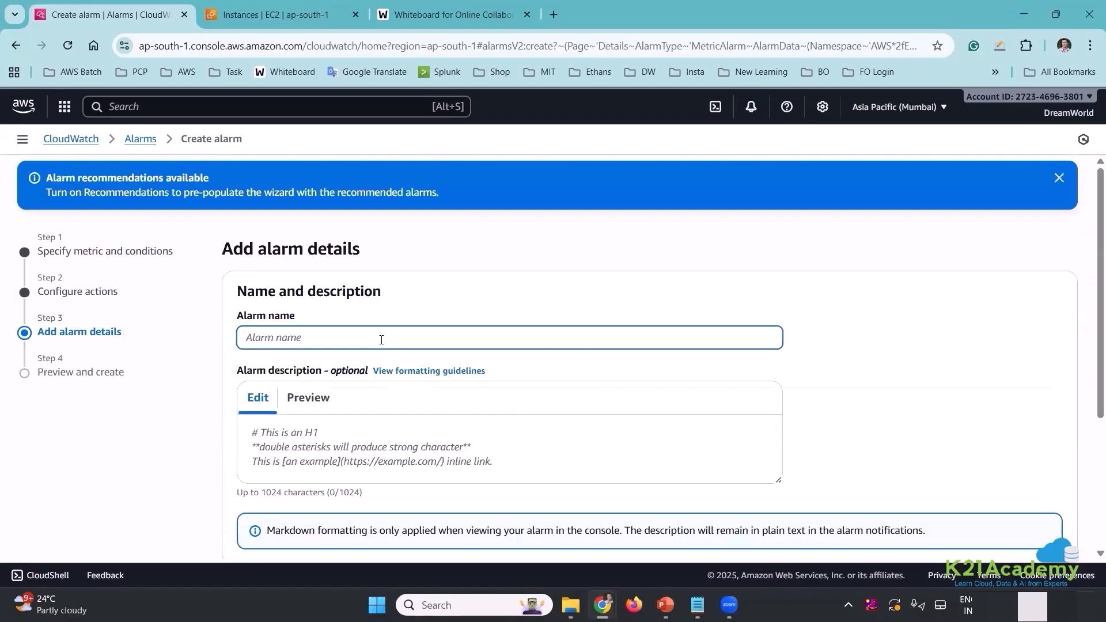
text(k210alarm)
click(266, 342)
key(BackSpace)
scroll(511, 341, down, 3)
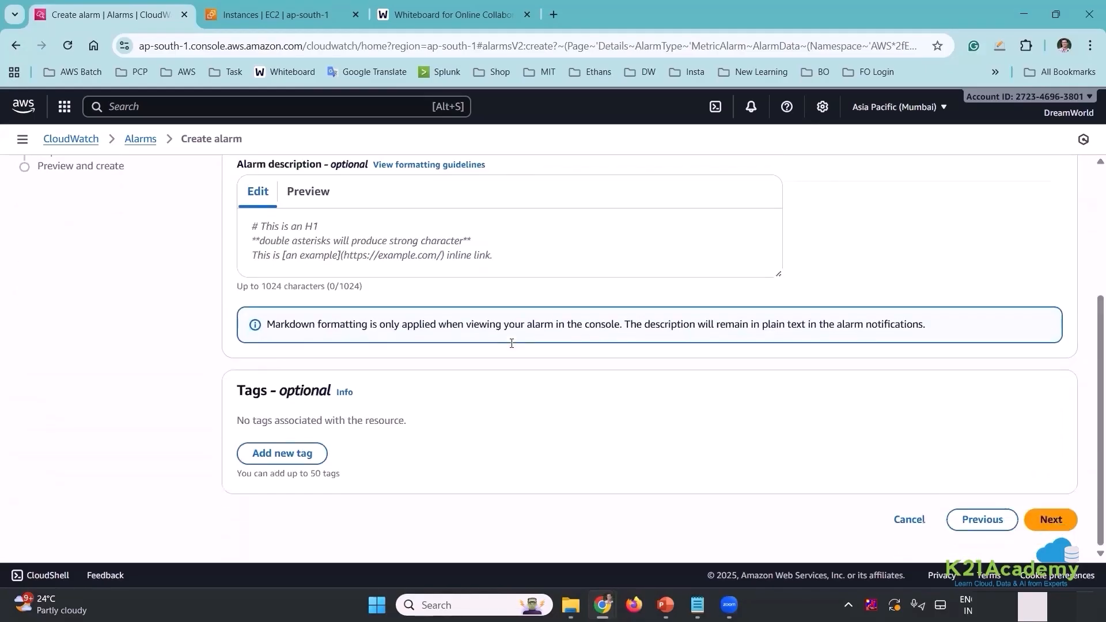
click(1050, 519)
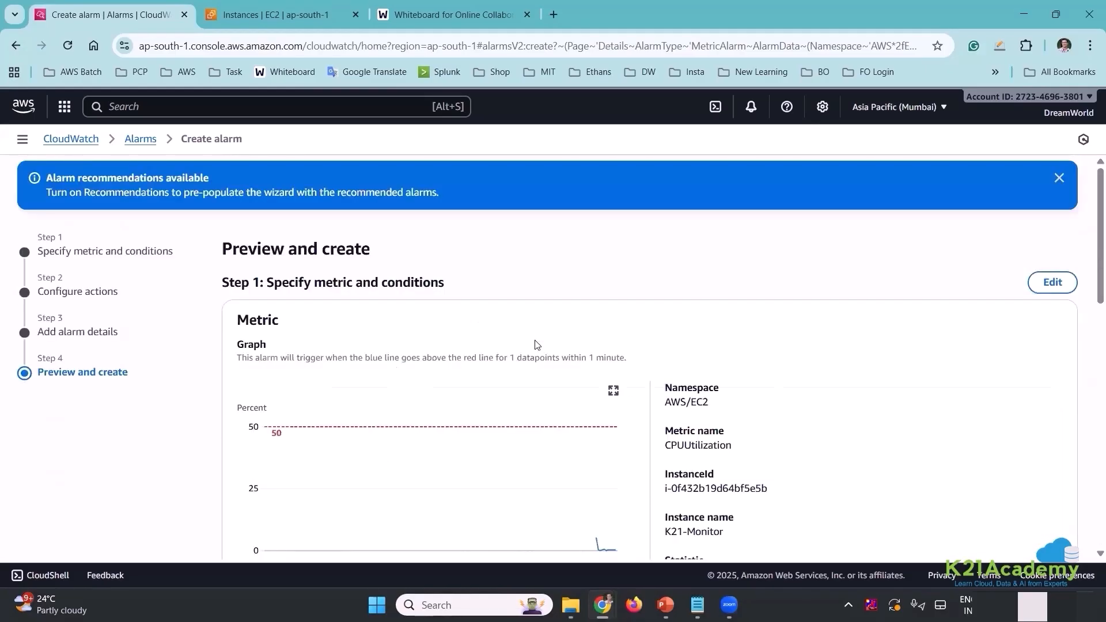
Review the alarm's conditions, EC2 action and details in the preview, and create the alarm.
scroll(536, 344, down, 10)
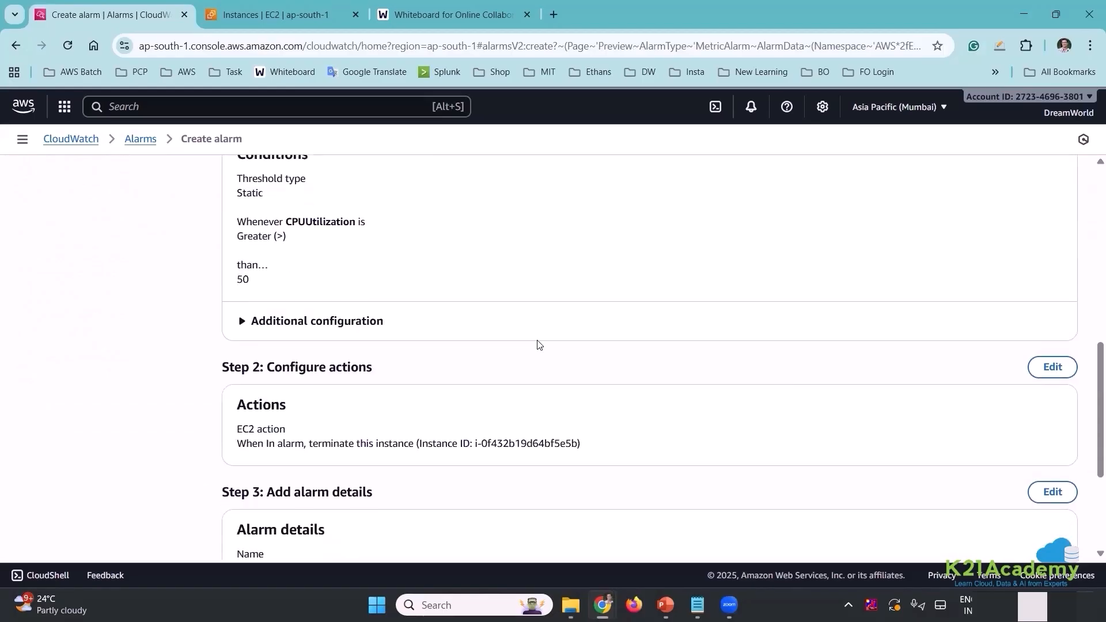
scroll(539, 344, down, 4)
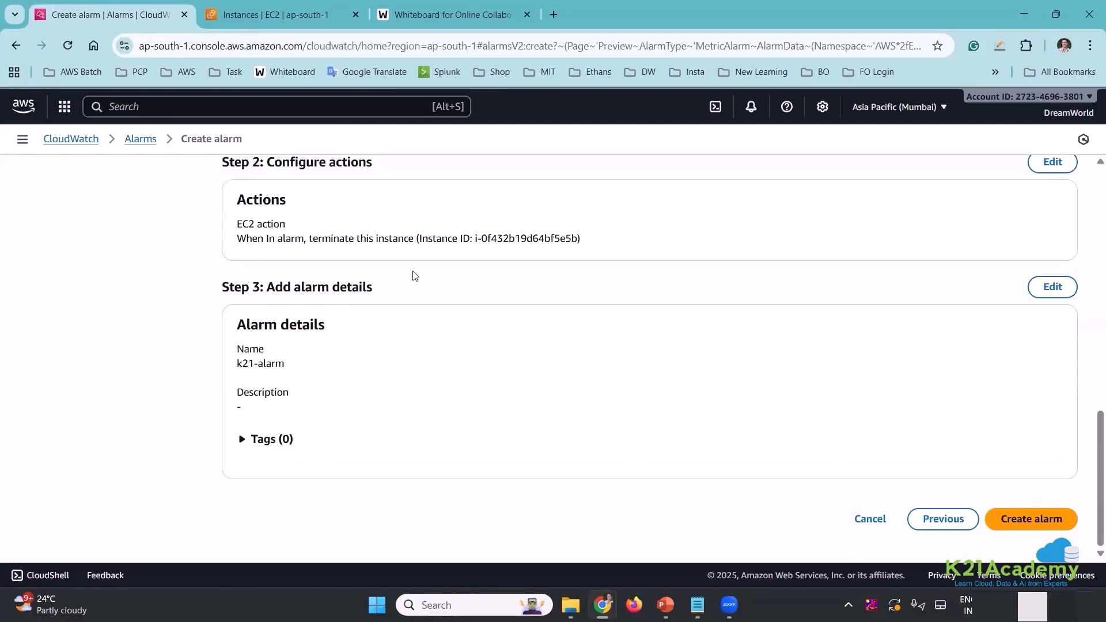
click(1008, 518)
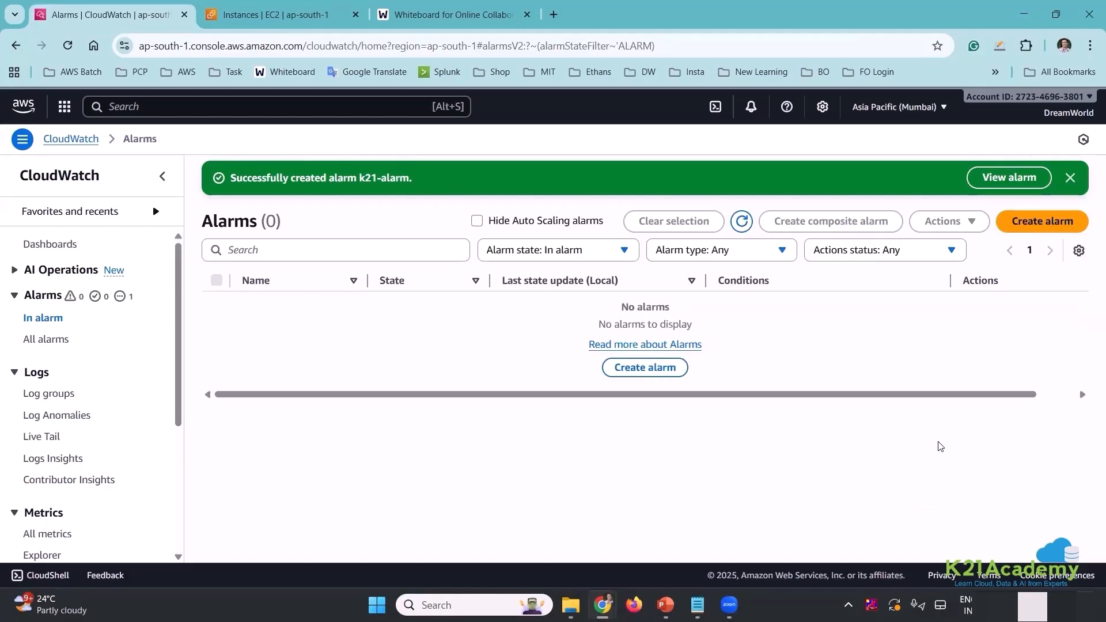
List alarms of any state and delete the old Ethans-monitor alarm.
click(578, 250)
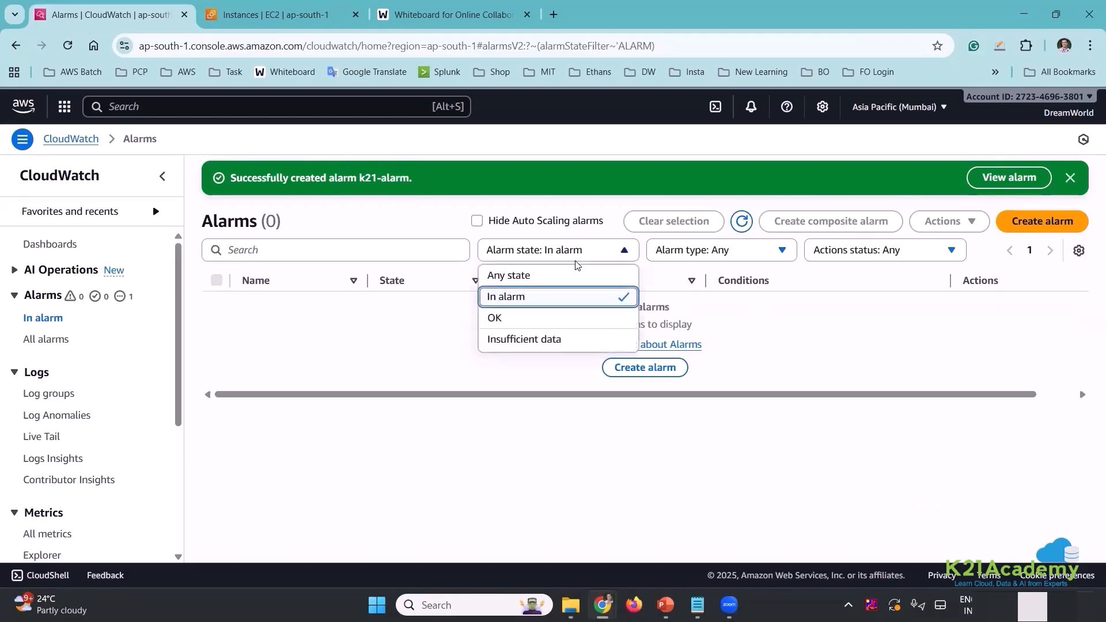
click(514, 276)
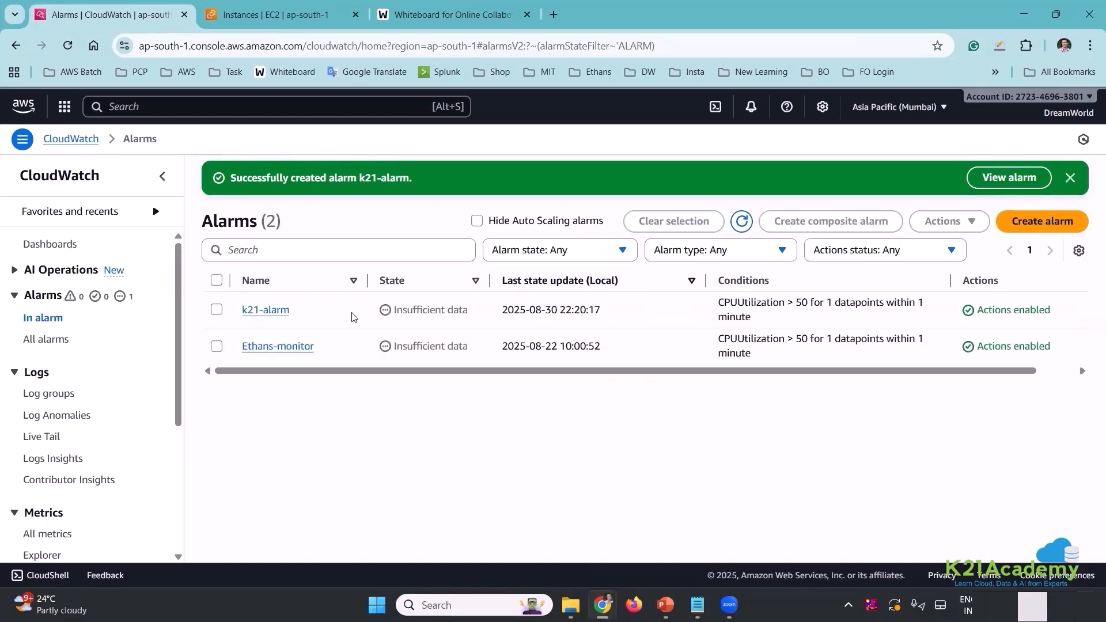
click(217, 346)
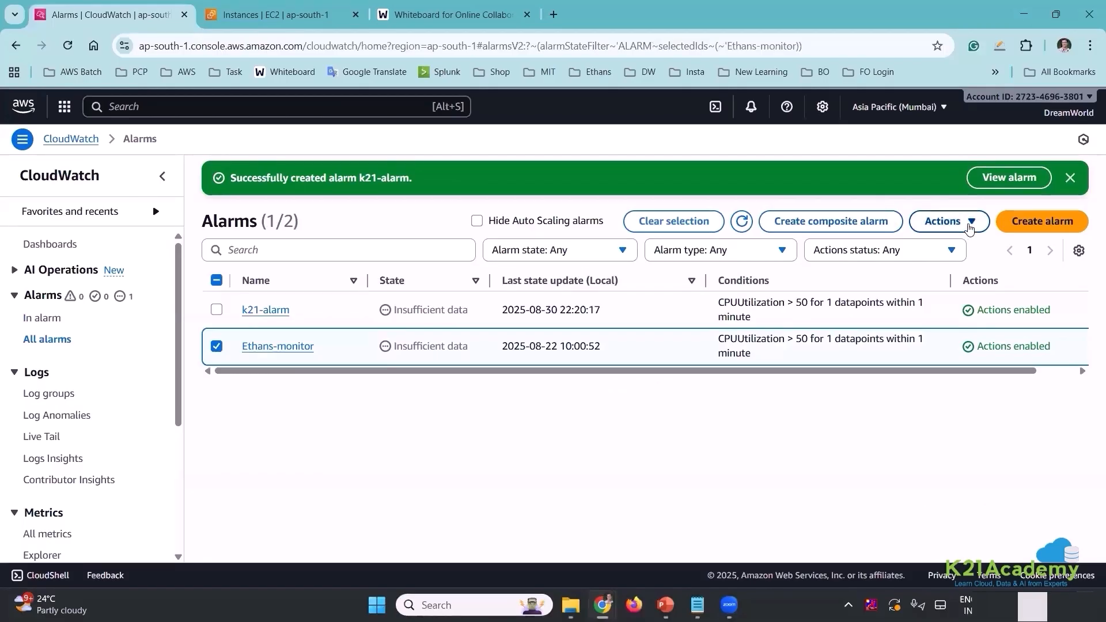
click(970, 222)
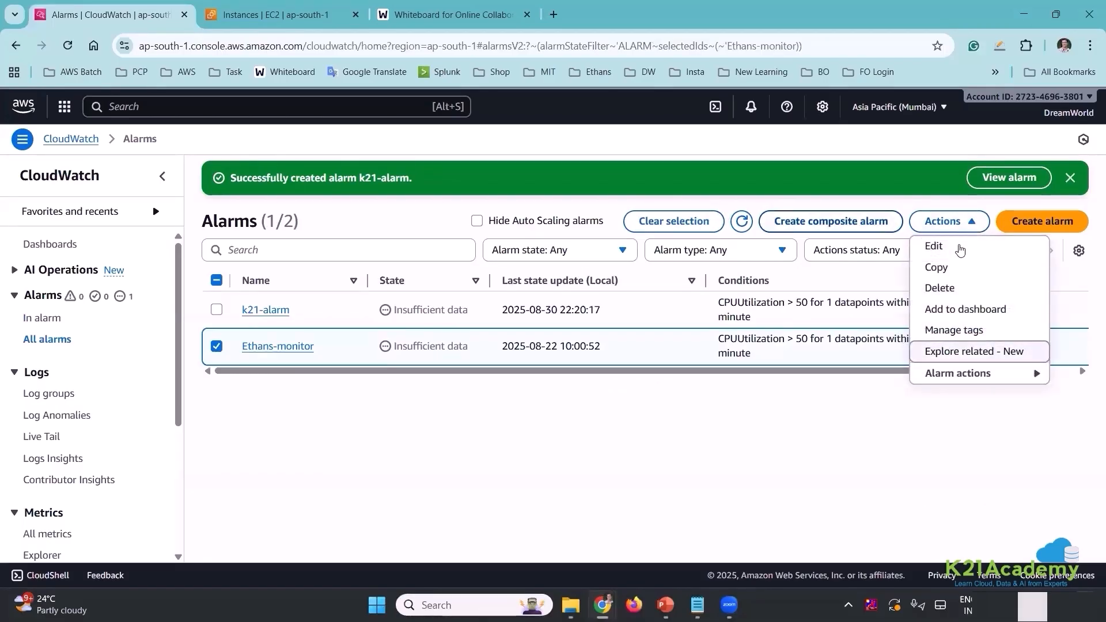
click(950, 288)
click(814, 390)
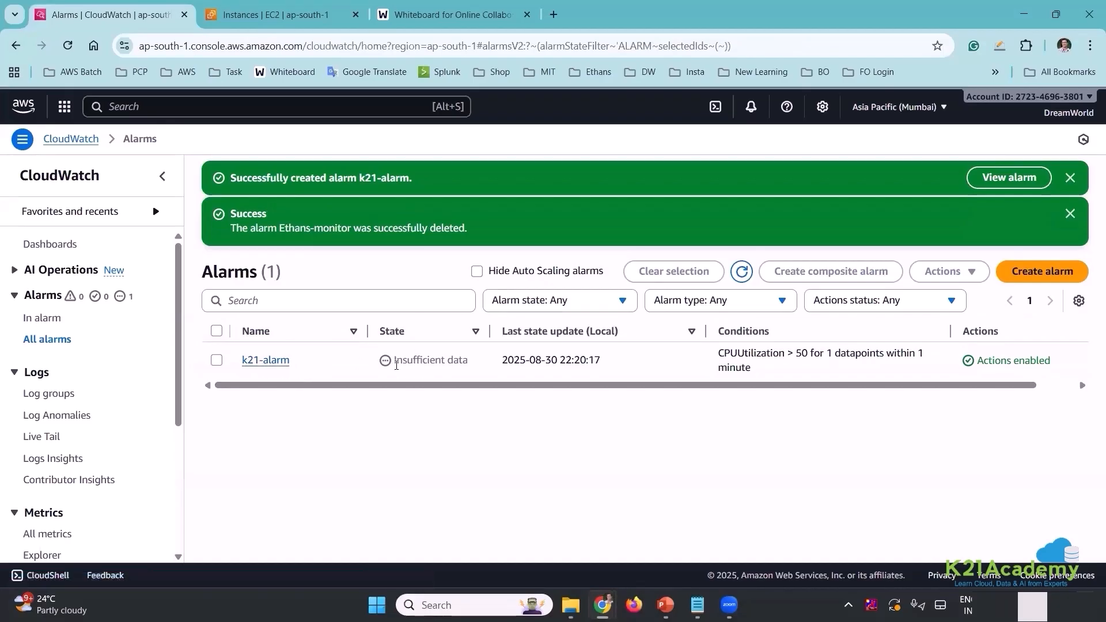
Refresh the alarm list, dismiss the success notices, check the state of k21-alarm and open its details.
drag(416, 364, 472, 374)
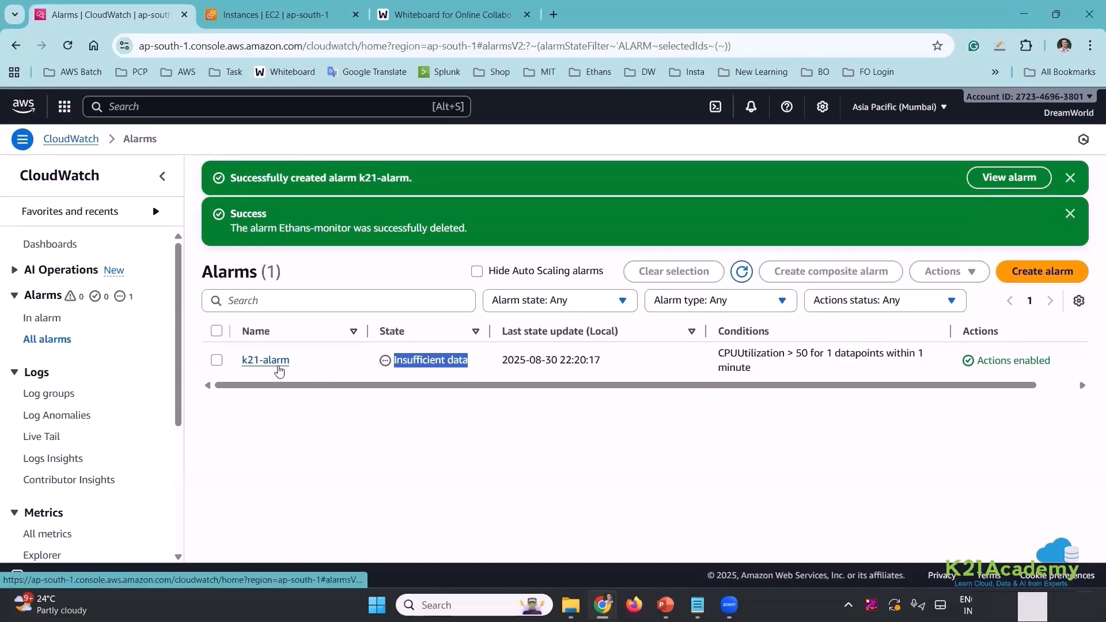
click(741, 276)
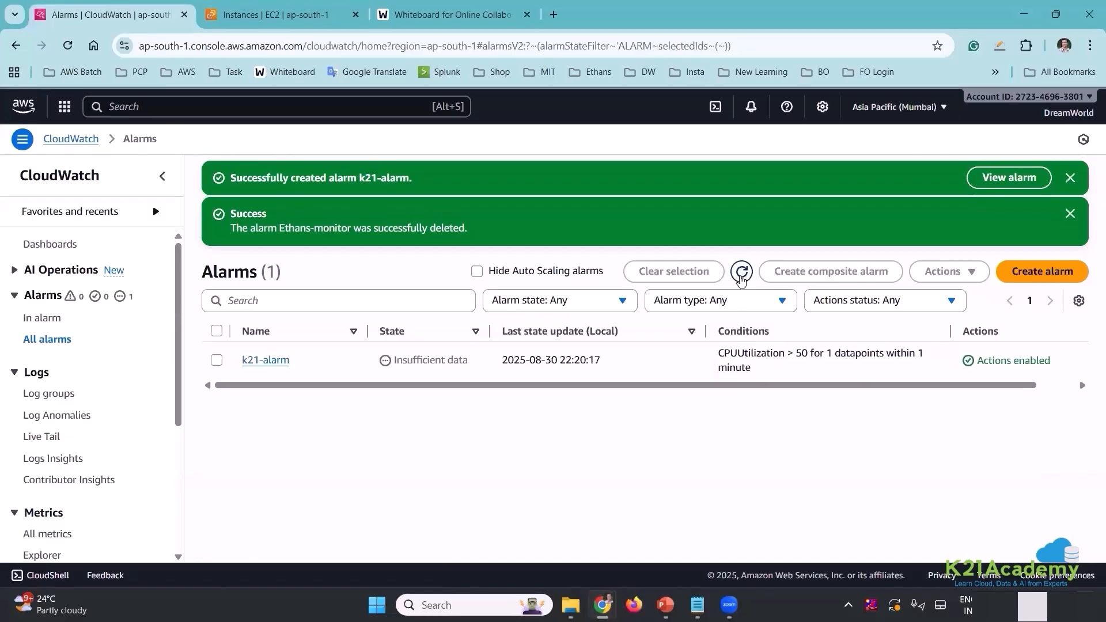
click(741, 276)
click(1070, 178)
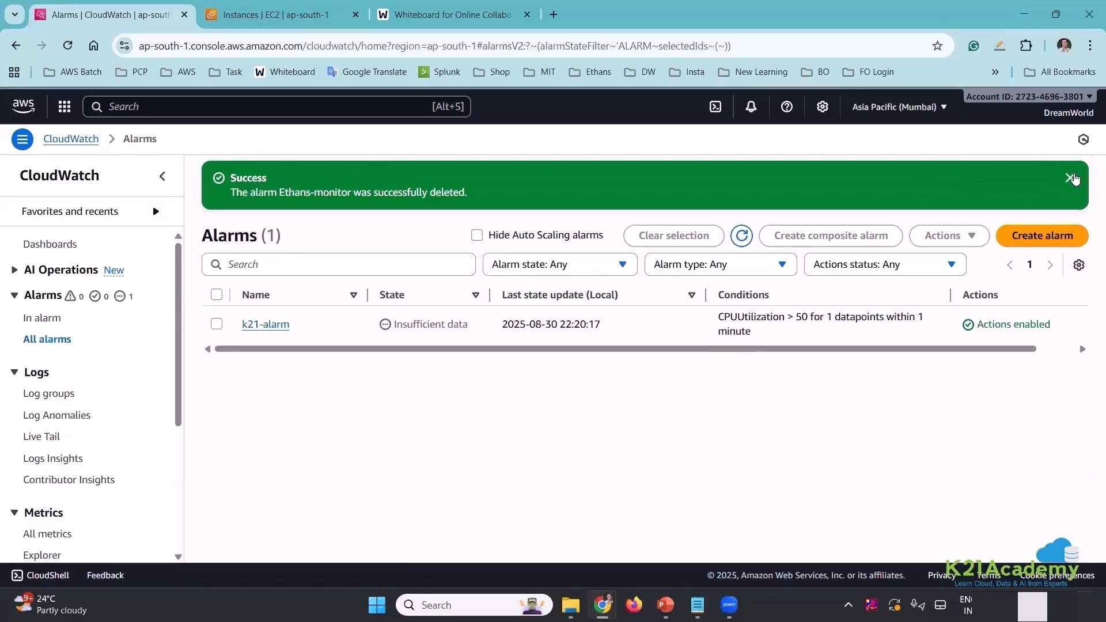
click(1070, 177)
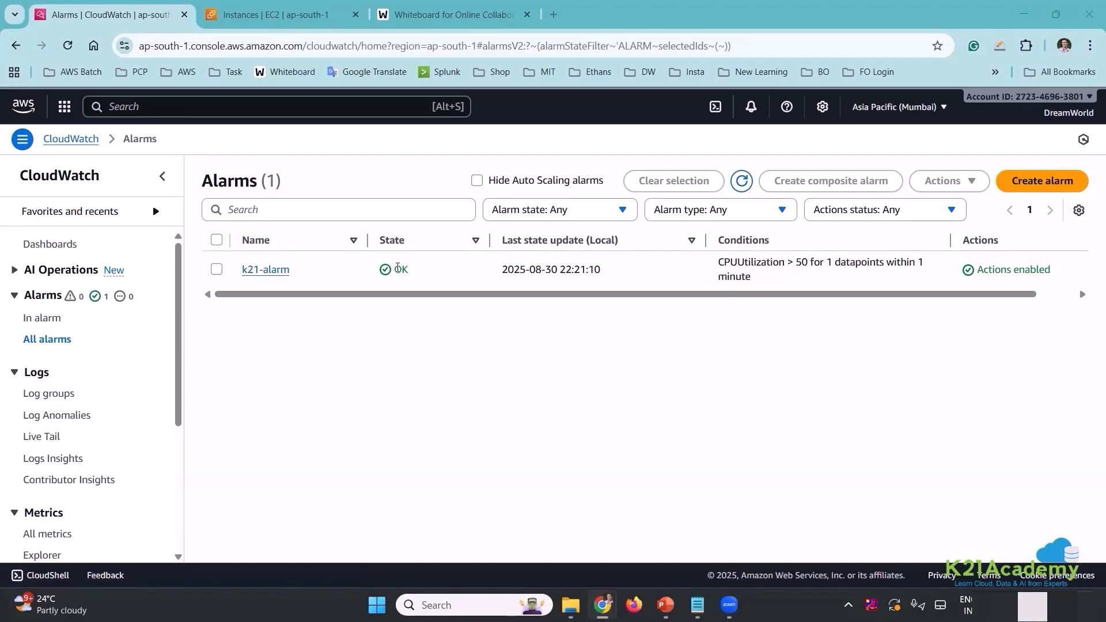
click(264, 270)
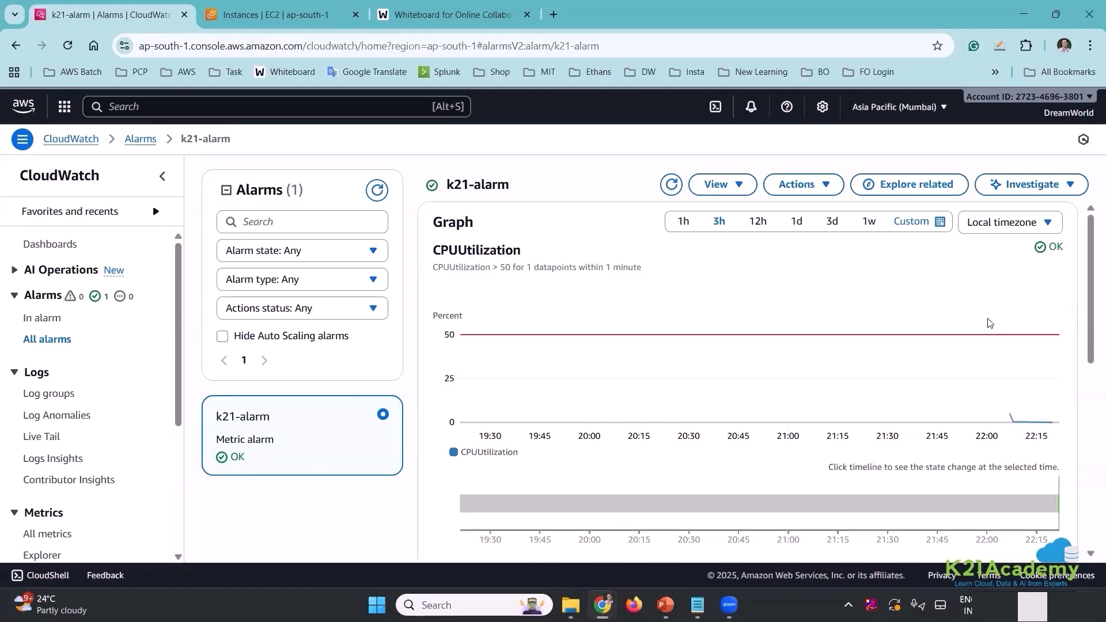
Connect to the K21-Monitor instance through EC2 Instance Connect using its public IP, and switch to root with sudo su.
click(270, 17)
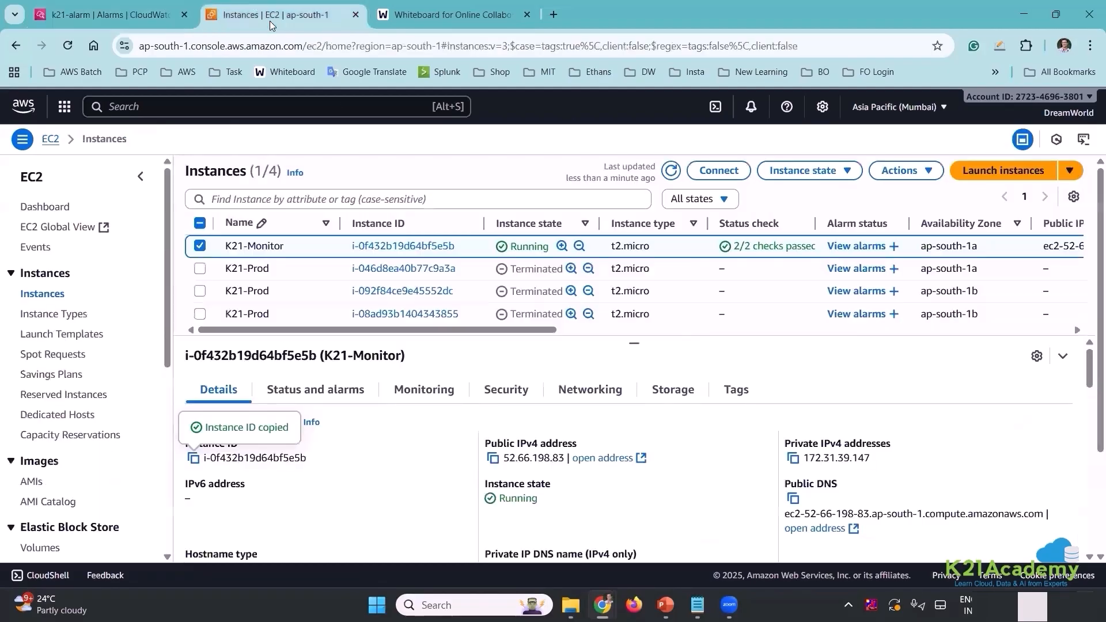
click(729, 171)
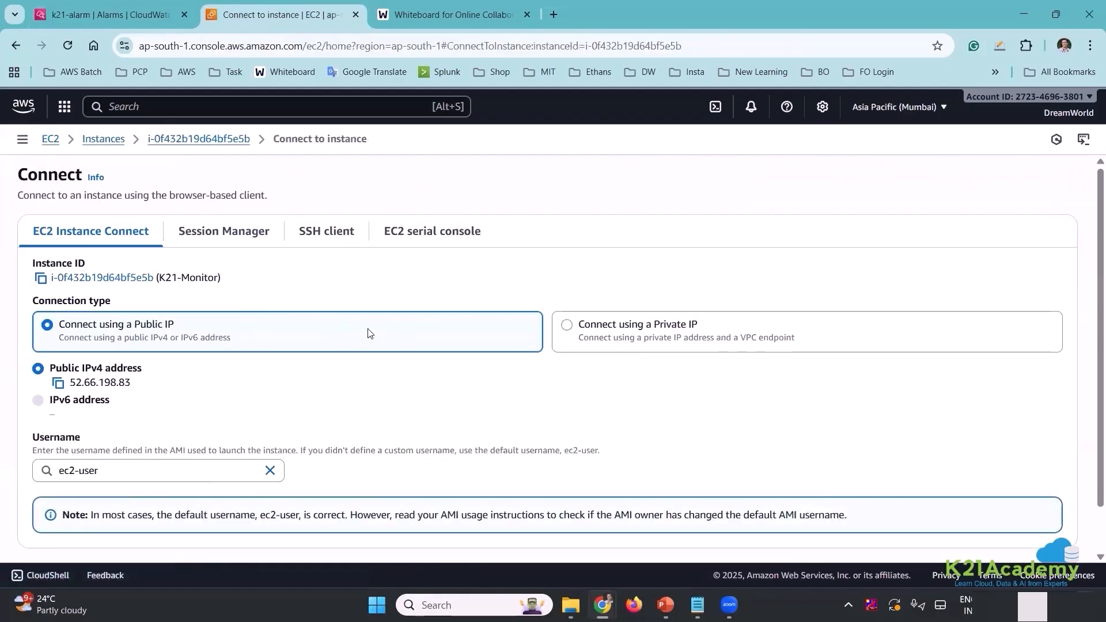
scroll(634, 409, down, 1)
click(1040, 521)
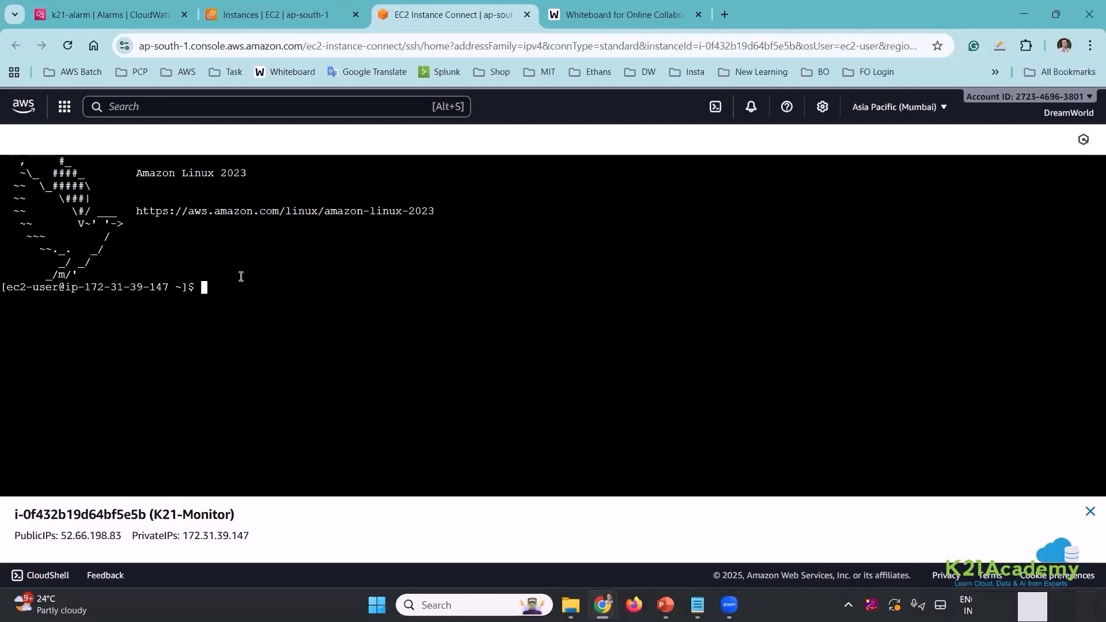
text(sudo su)
key(Return)
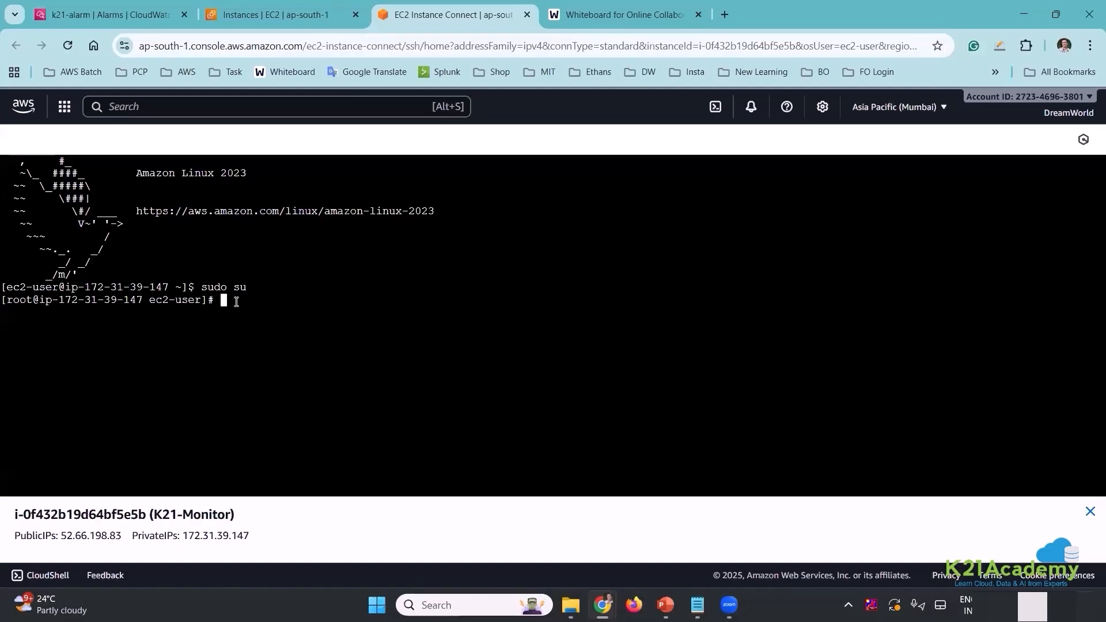
Install the stress package on the instance with yum install stress -y.
text(yum insta)
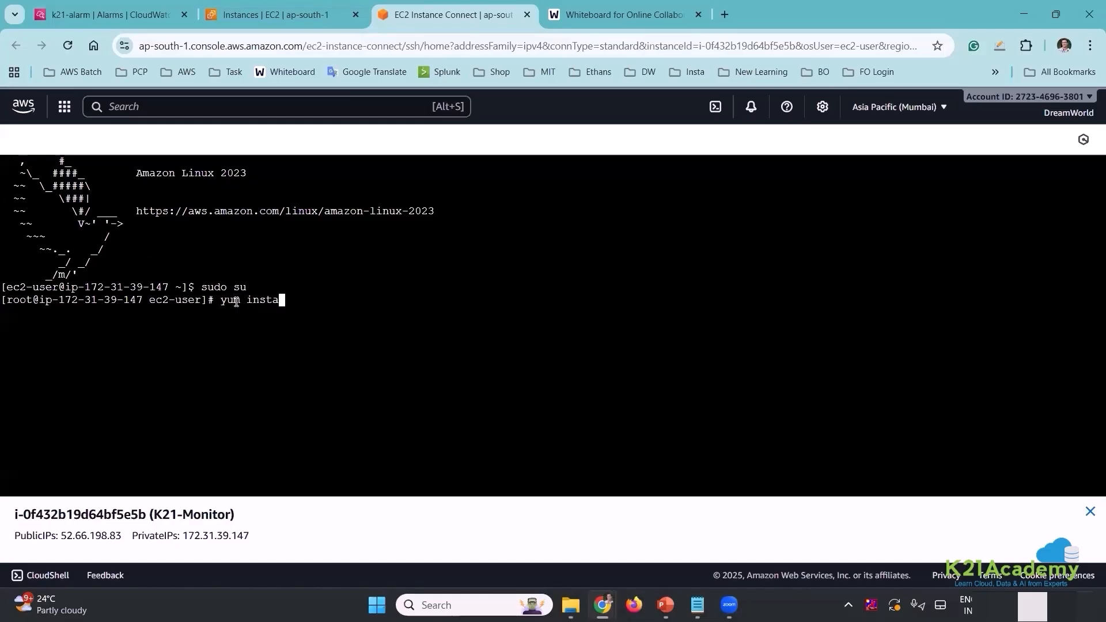
text(ll stress 0)
key(BackSpace)
text(-y)
key(Return)
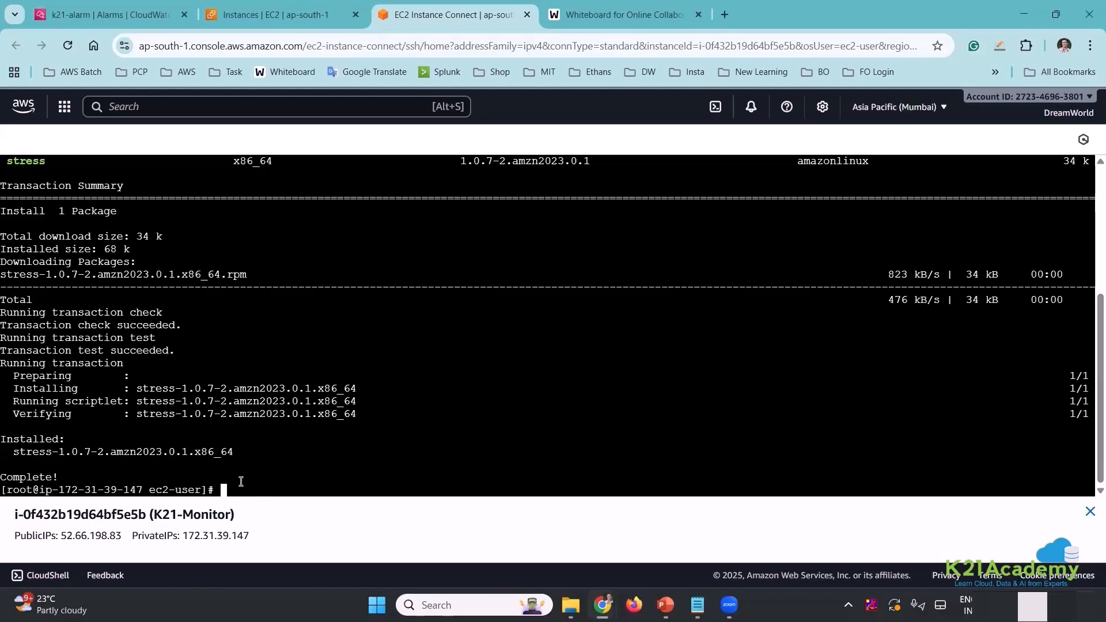
Try to start the CPU load with the commands stres -c 90 and stres -c90.
text(stres -c)
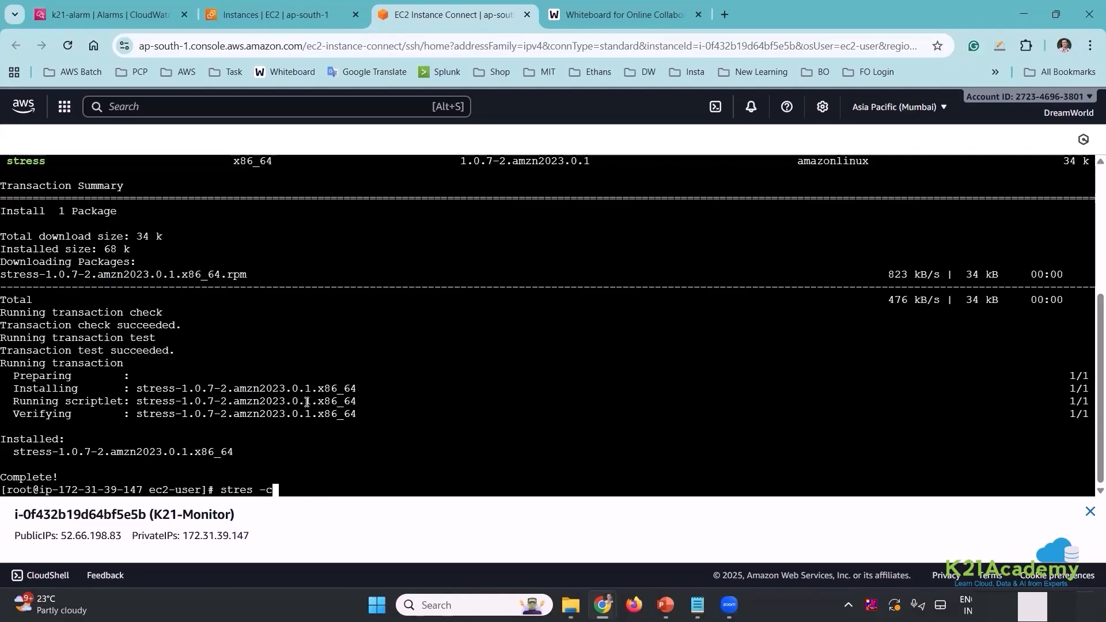
text( 90)
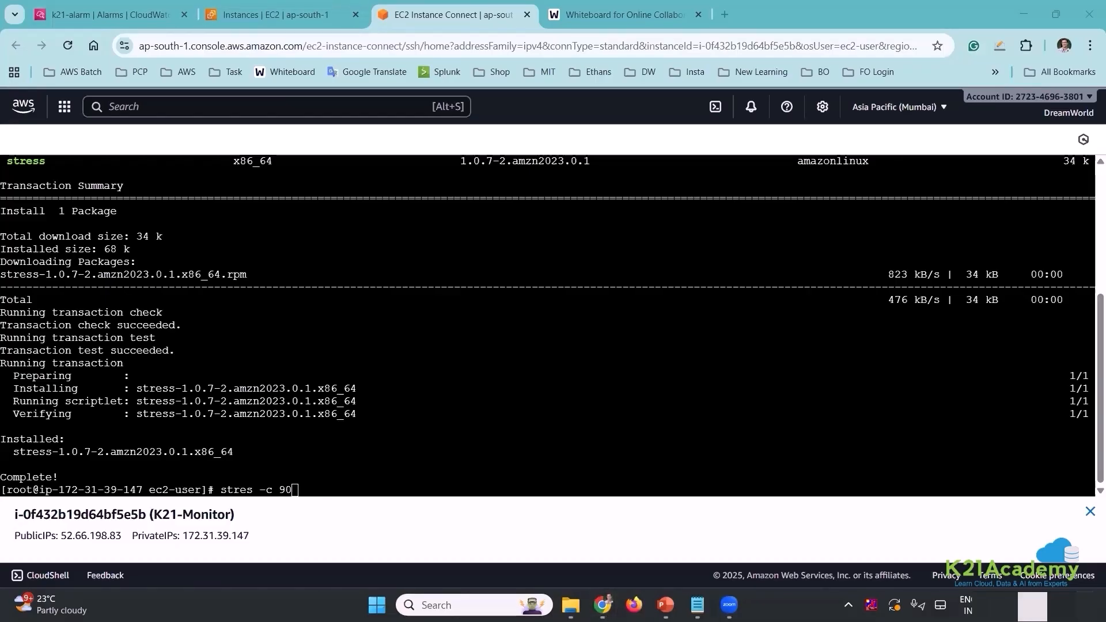
click(331, 486)
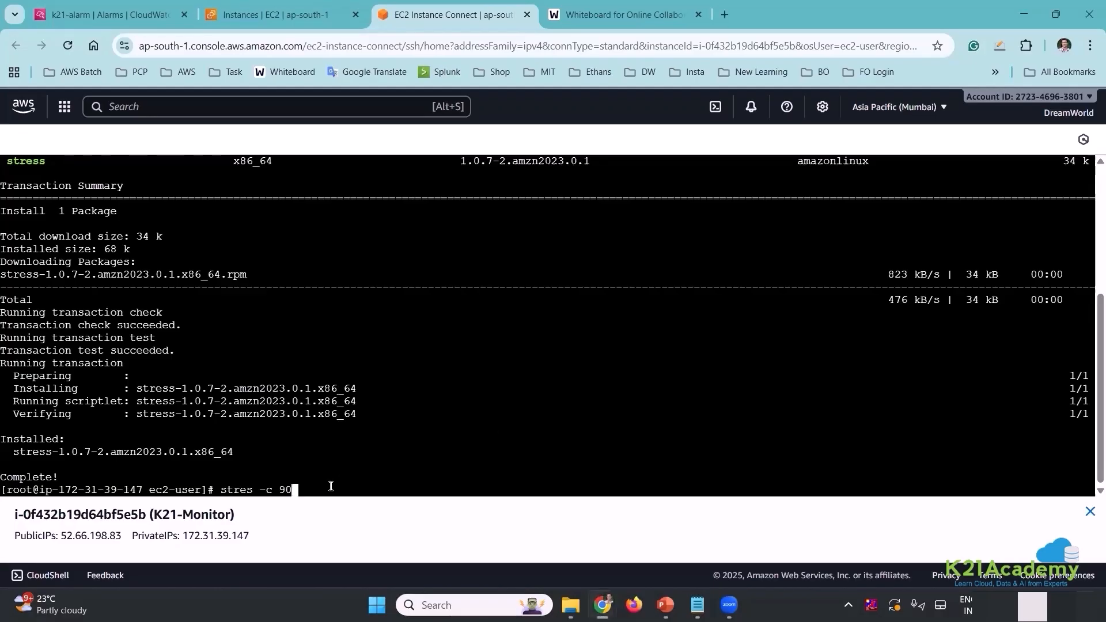
key(Return)
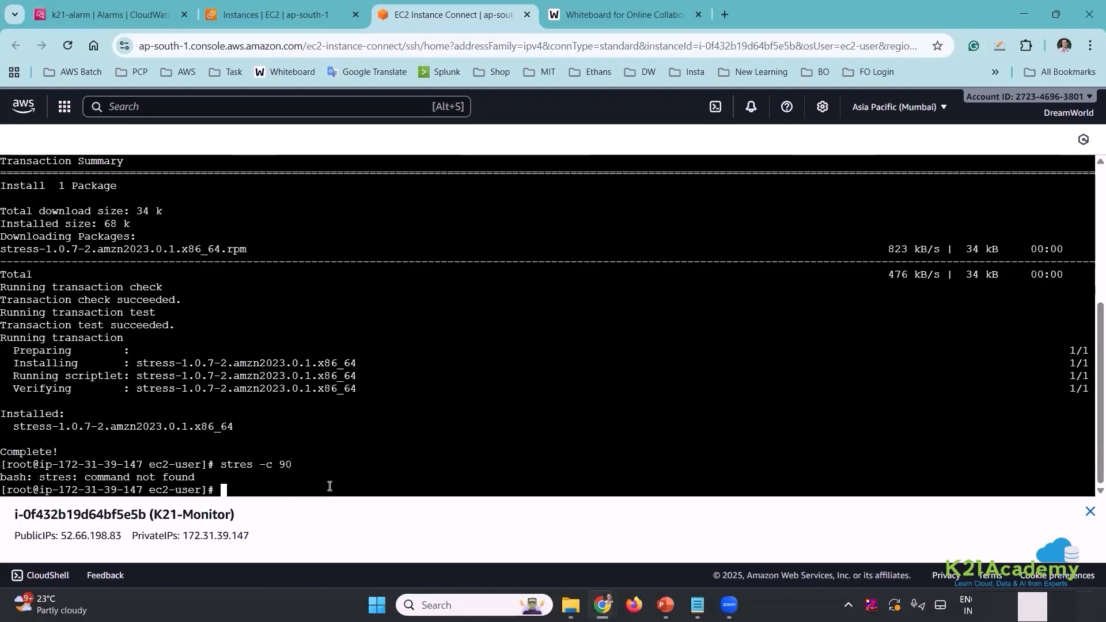
key(Up)
key(BackSpace)
key(BackSpace)
key(BackSpace)
text(90)
key(Return)
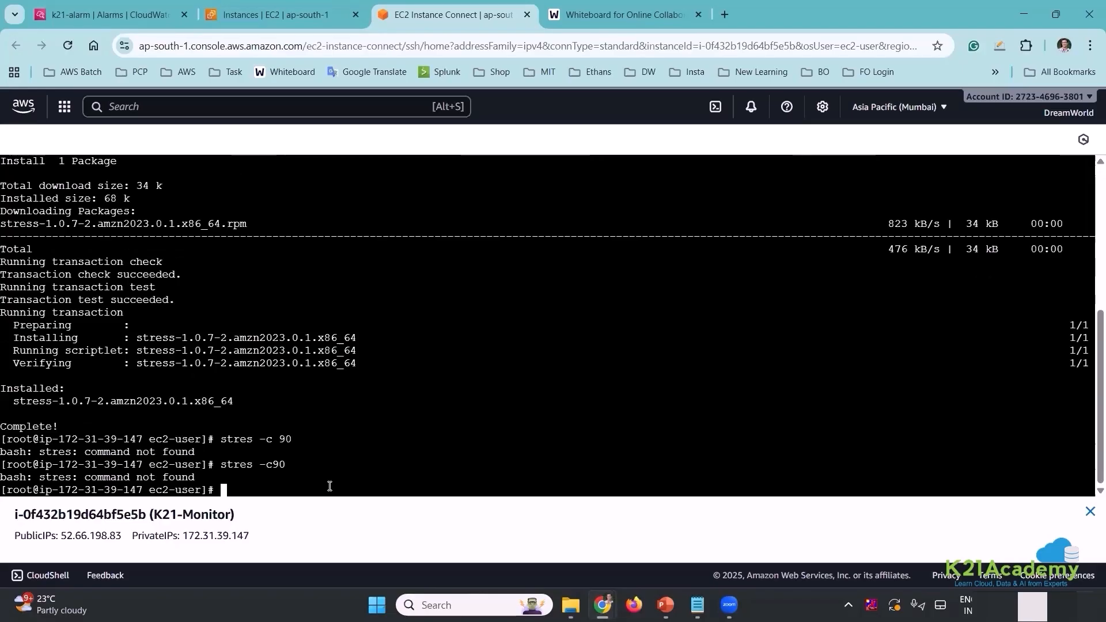
Load the instance's CPU by running stress -c 90.
text(stress -c 90)
key(Return)
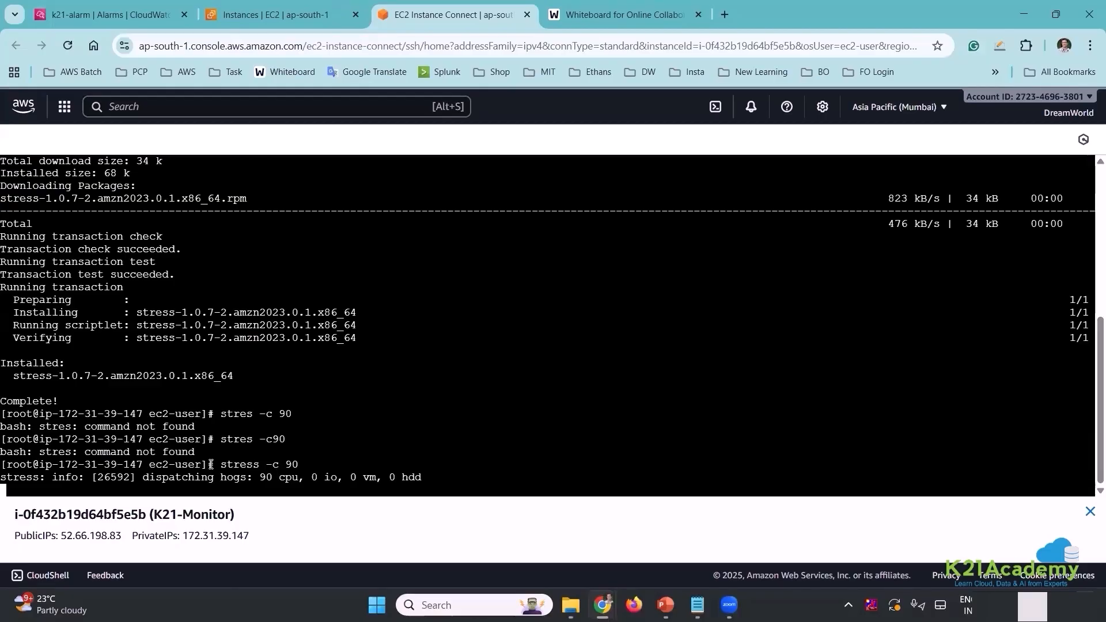
drag(298, 464, 220, 466)
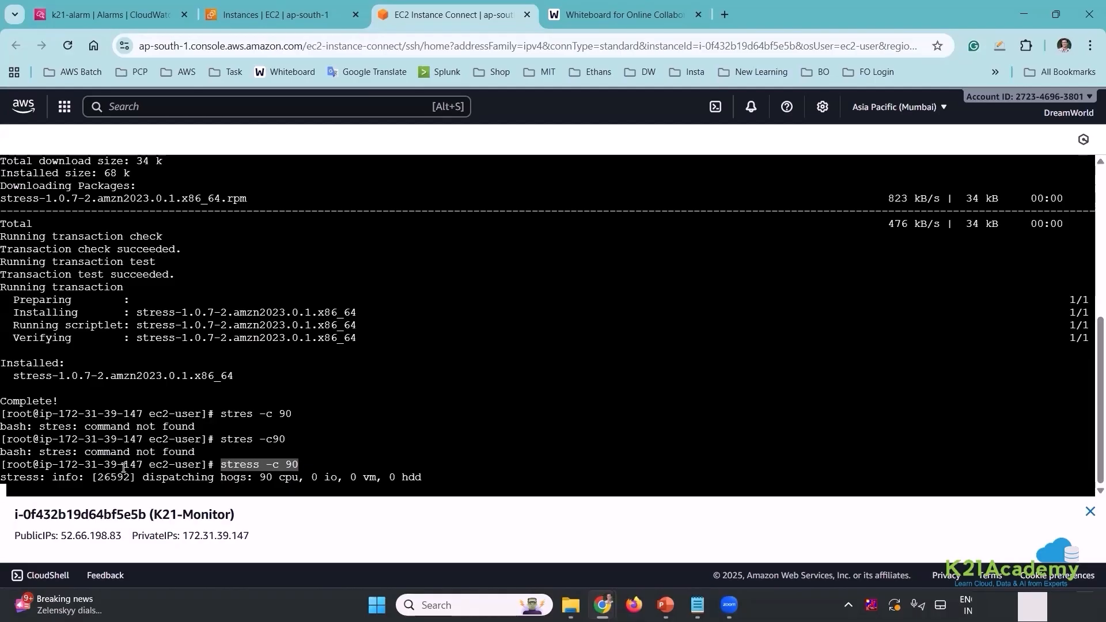
Return to the k21-alarm details, refresh them and inspect the latest datapoint in the CPUUtilization graph.
click(130, 17)
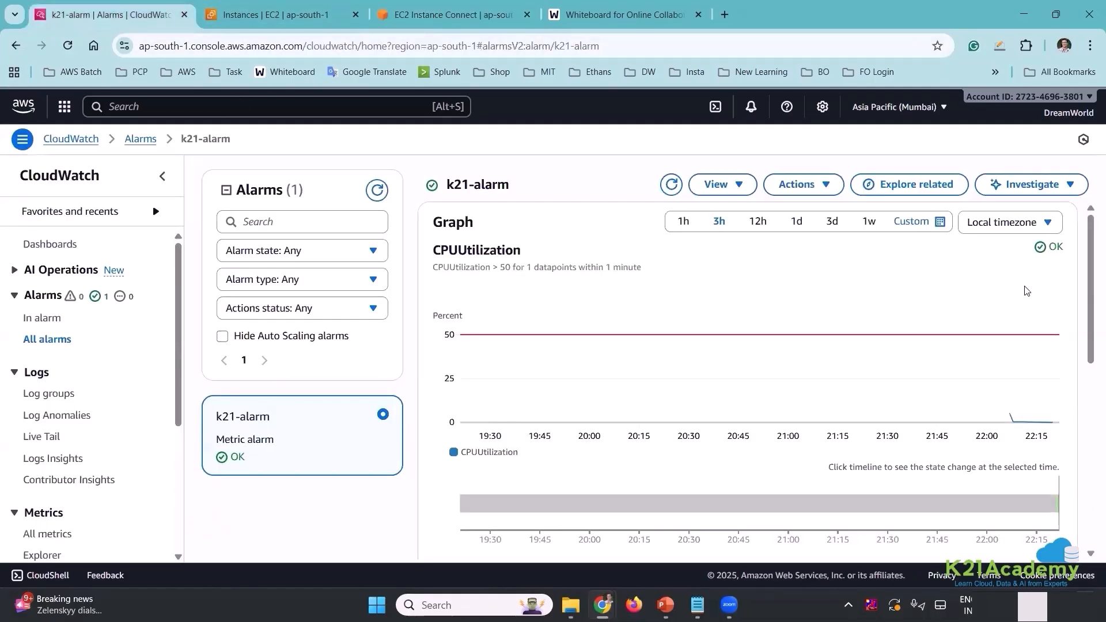
click(672, 185)
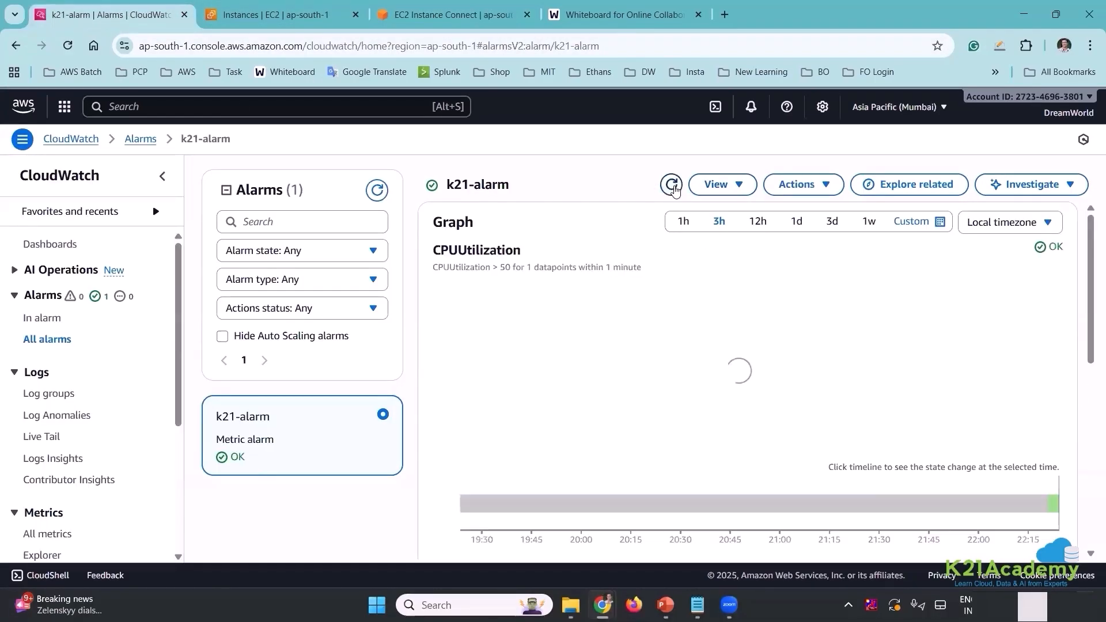
click(673, 186)
click(673, 186)
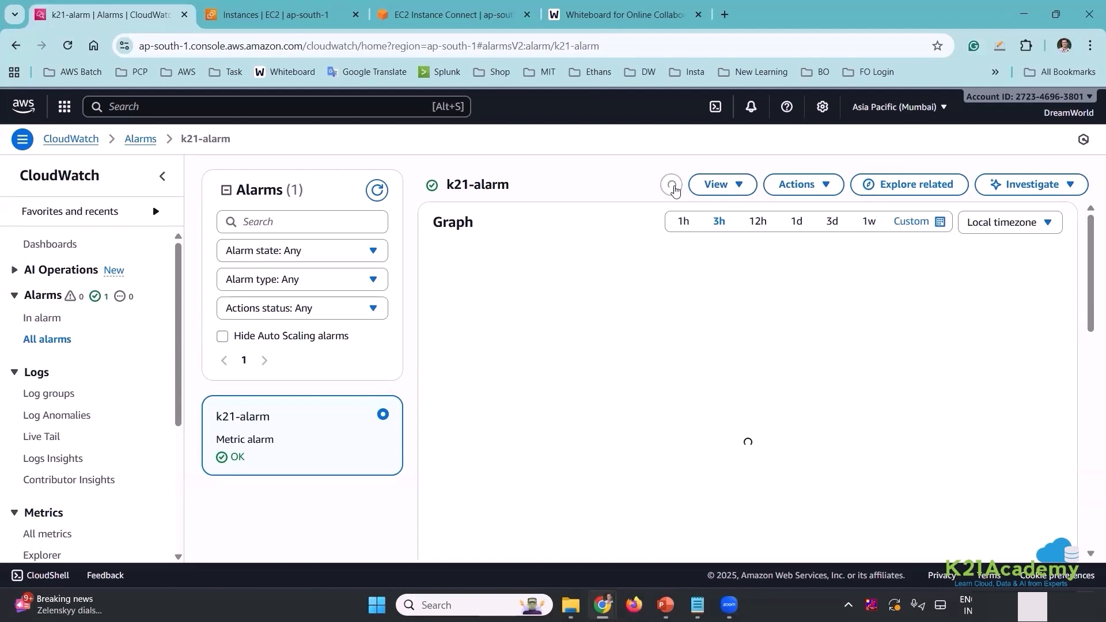
mouse_move(1056, 414)
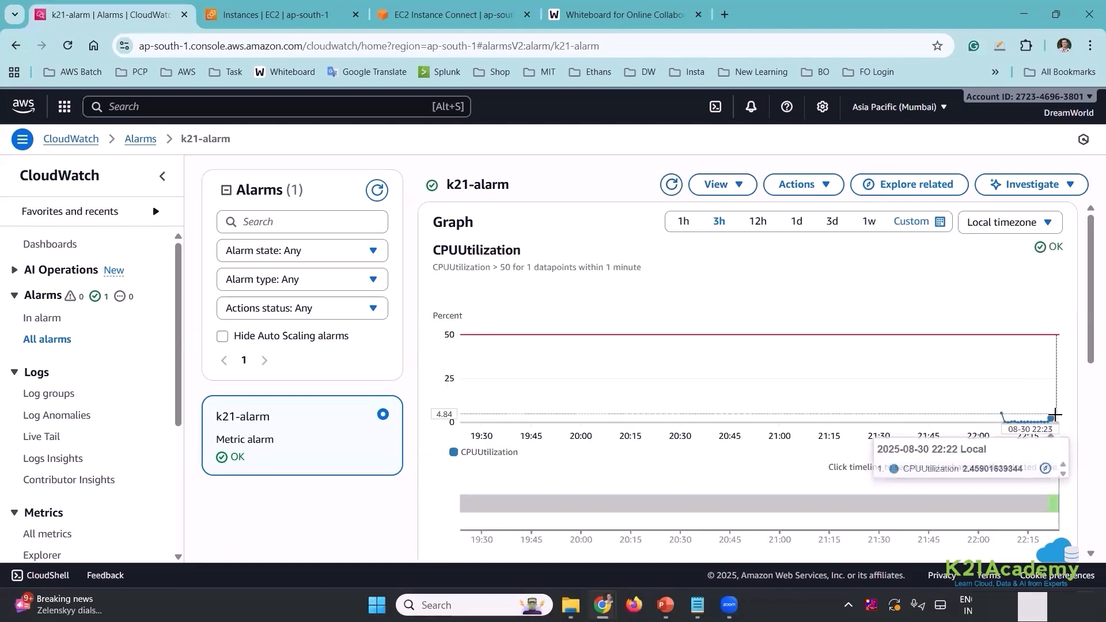
click(673, 186)
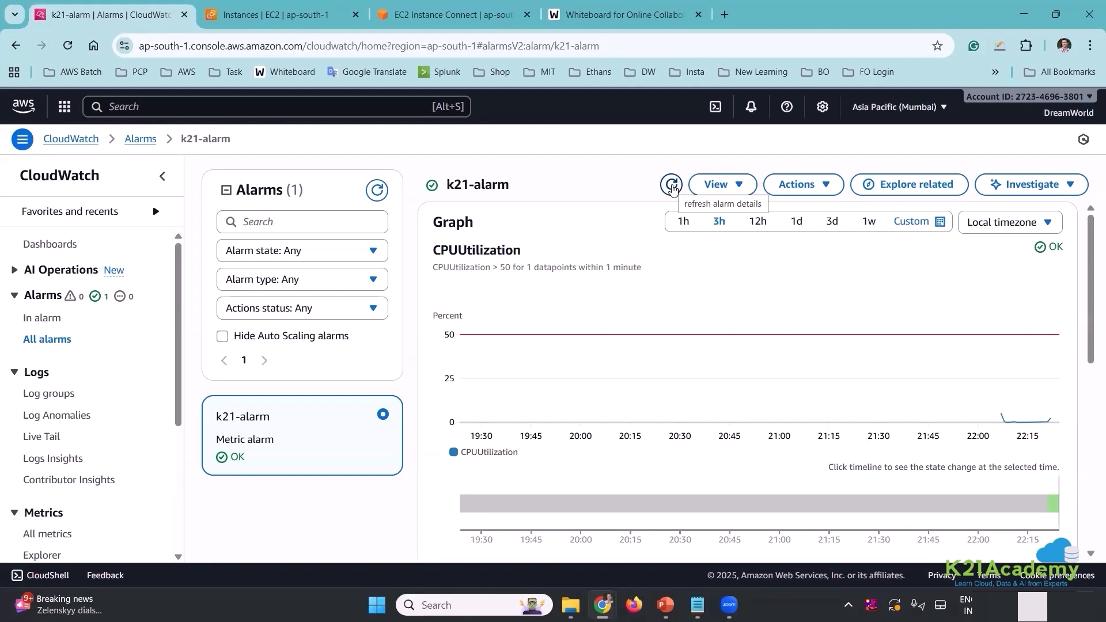
Refresh the k21-alarm details repeatedly and check the CPUUtilization graph against the 50 percent threshold along with the alarm state.
click(672, 185)
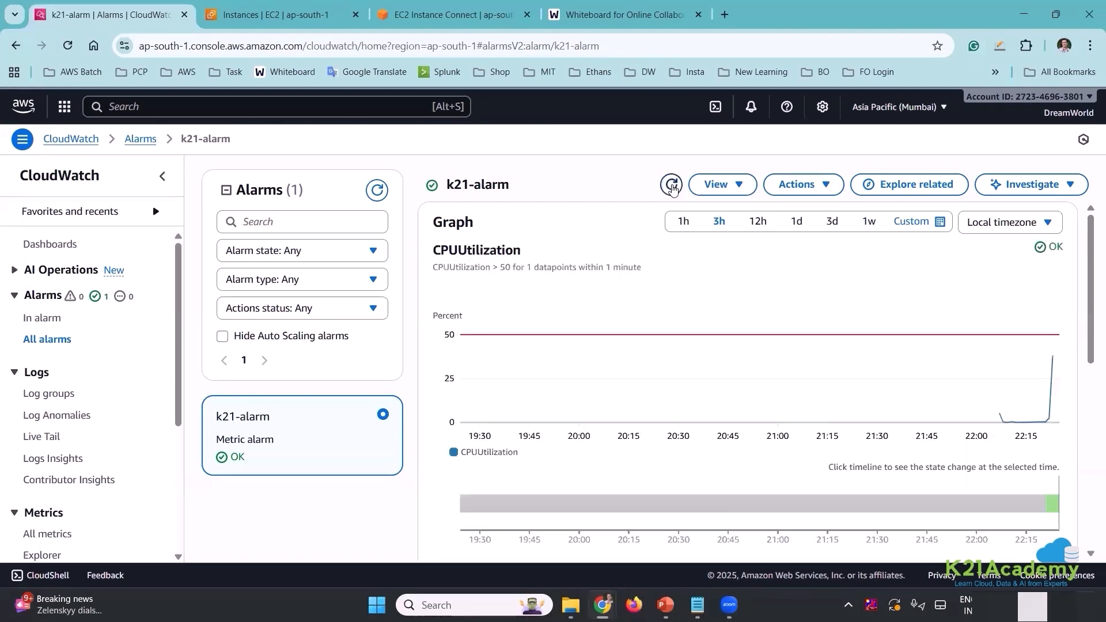
mouse_move(1056, 354)
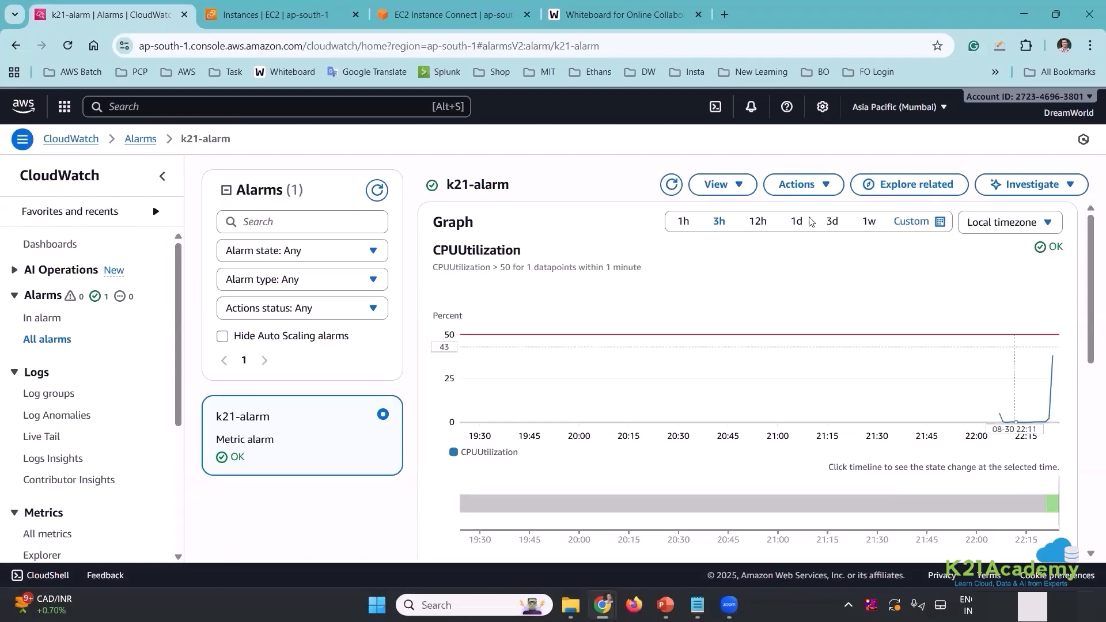
click(669, 189)
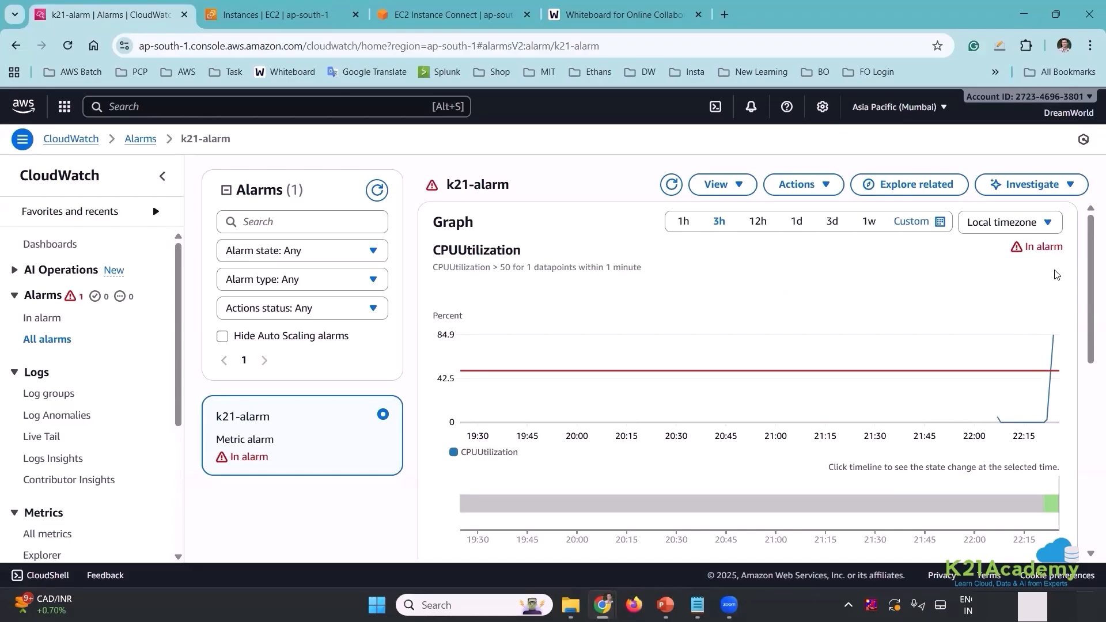
Refresh the EC2 instances list and read the latest broadcast message in K21-Monitor's Instance Connect terminal.
click(251, 17)
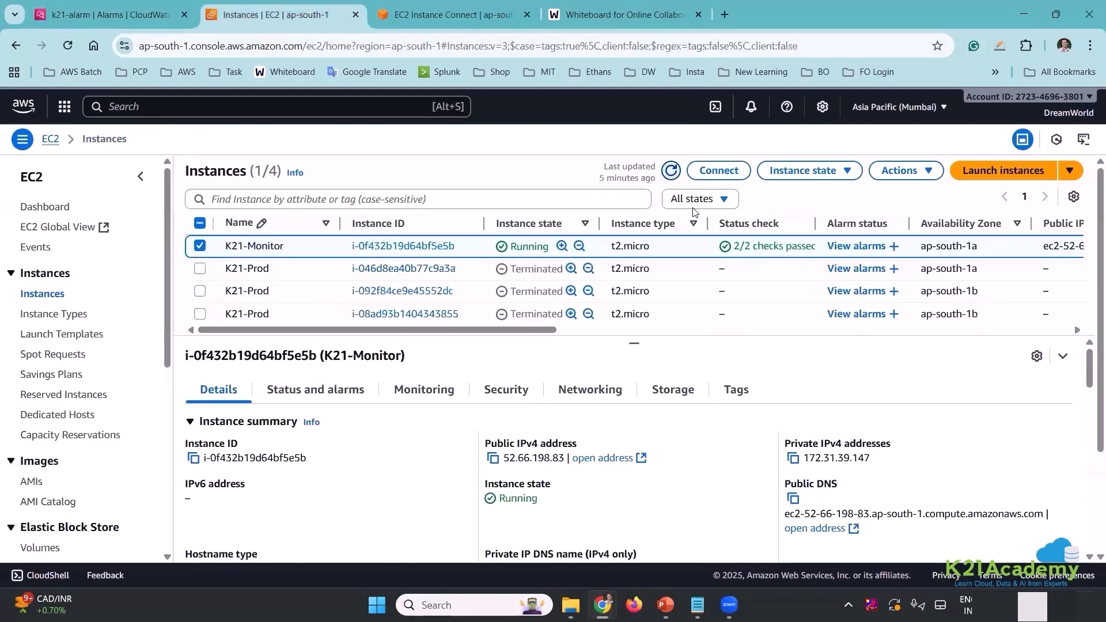
click(447, 15)
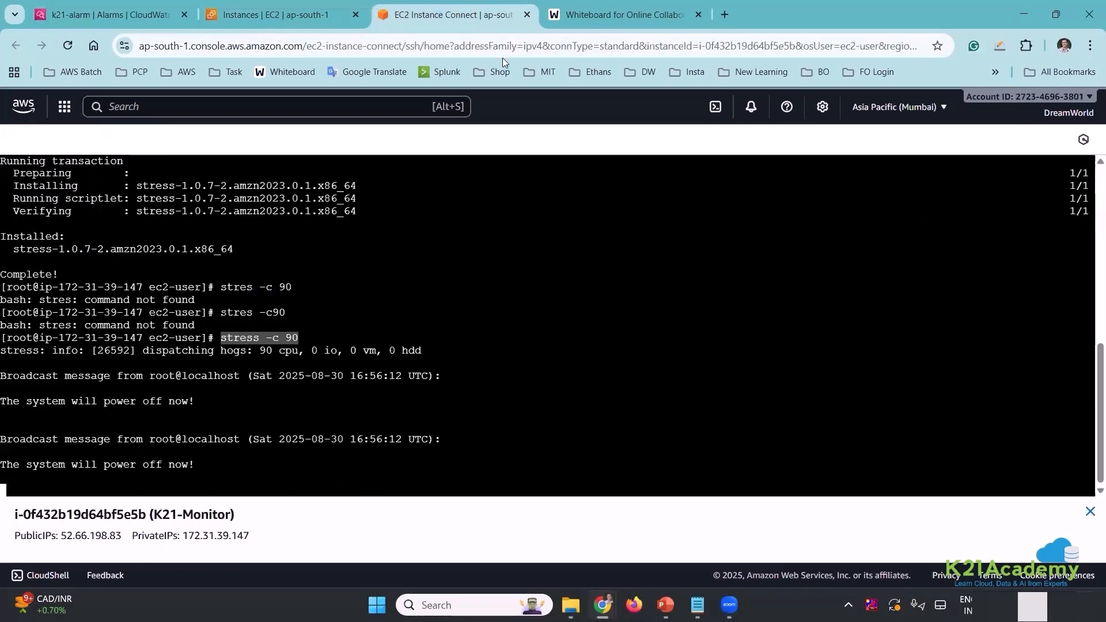
drag(5, 465, 205, 471)
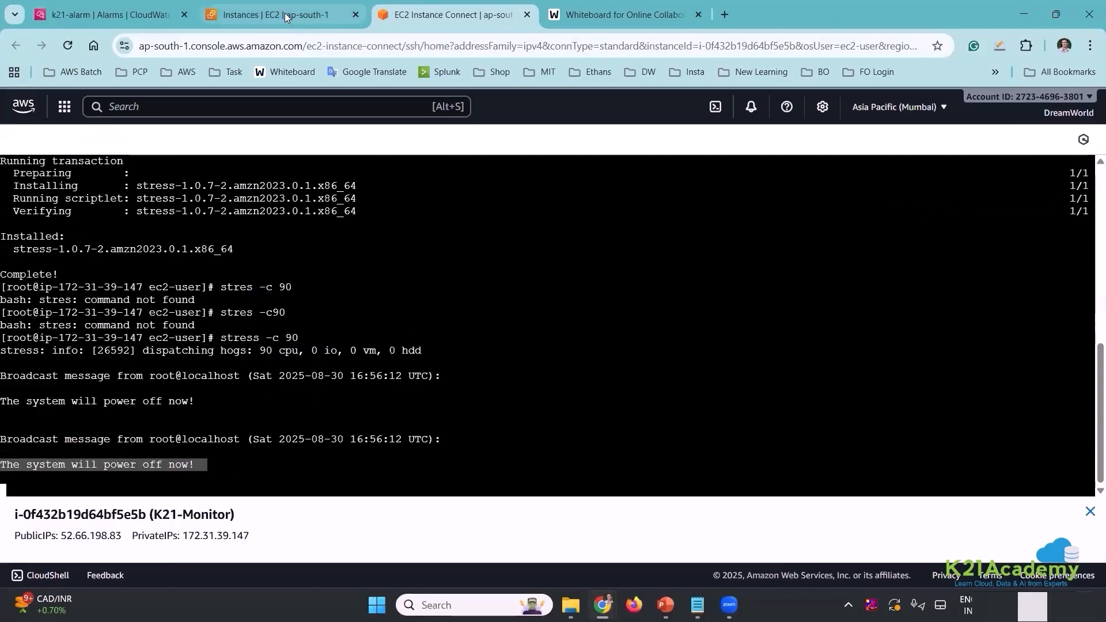
Check K21-Monitor's instance state in the EC2 instances list and widen the Alarm status column to read its alarm entry.
click(340, 16)
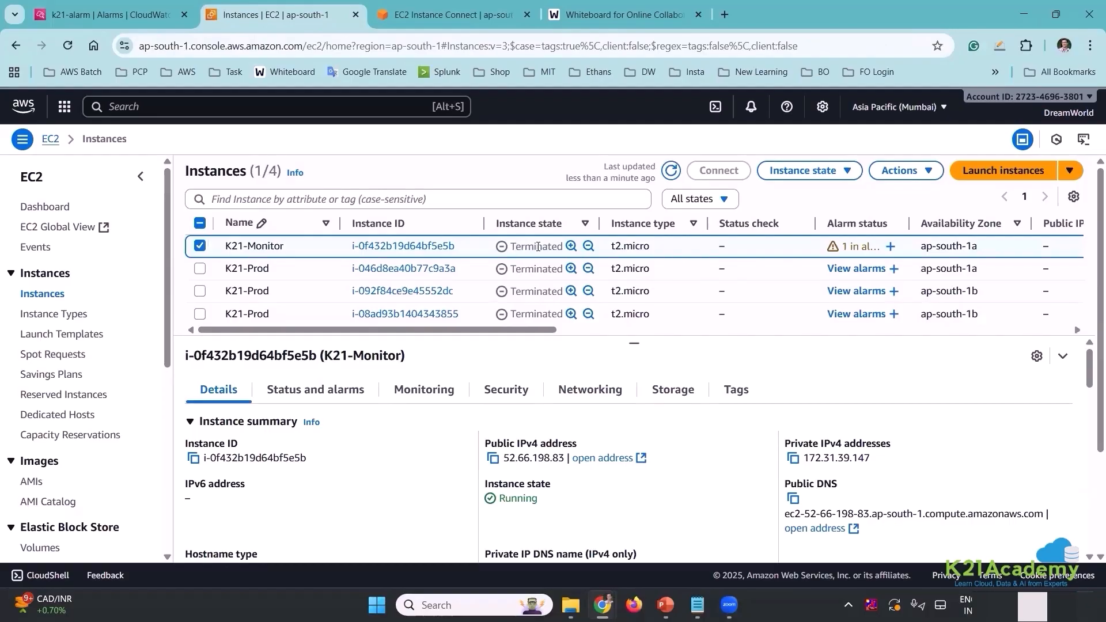
drag(510, 246, 565, 247)
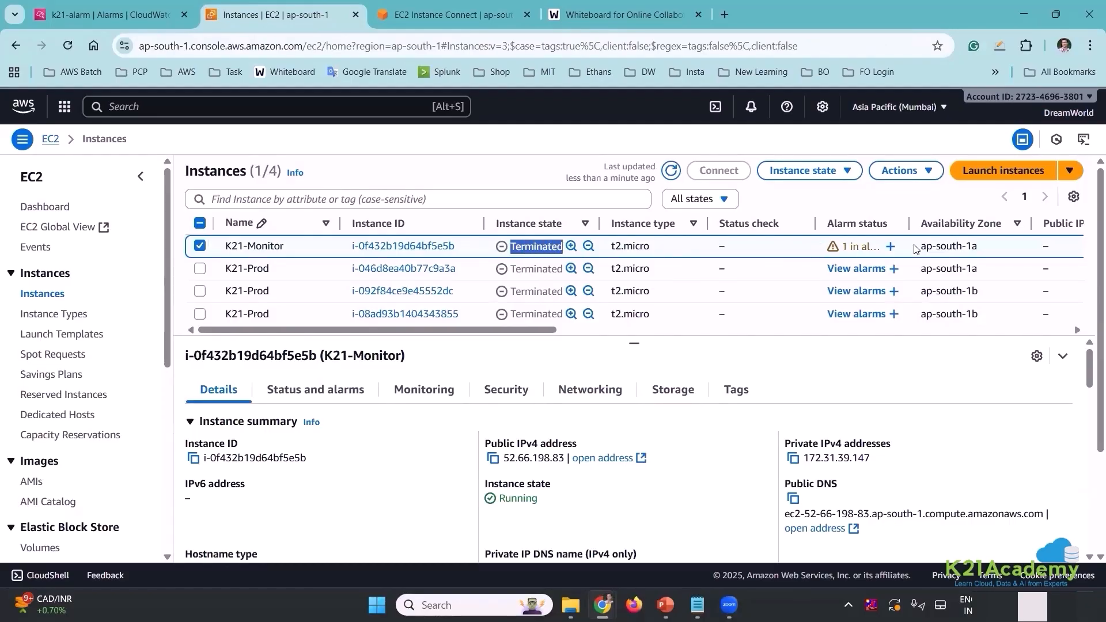
drag(915, 218, 966, 219)
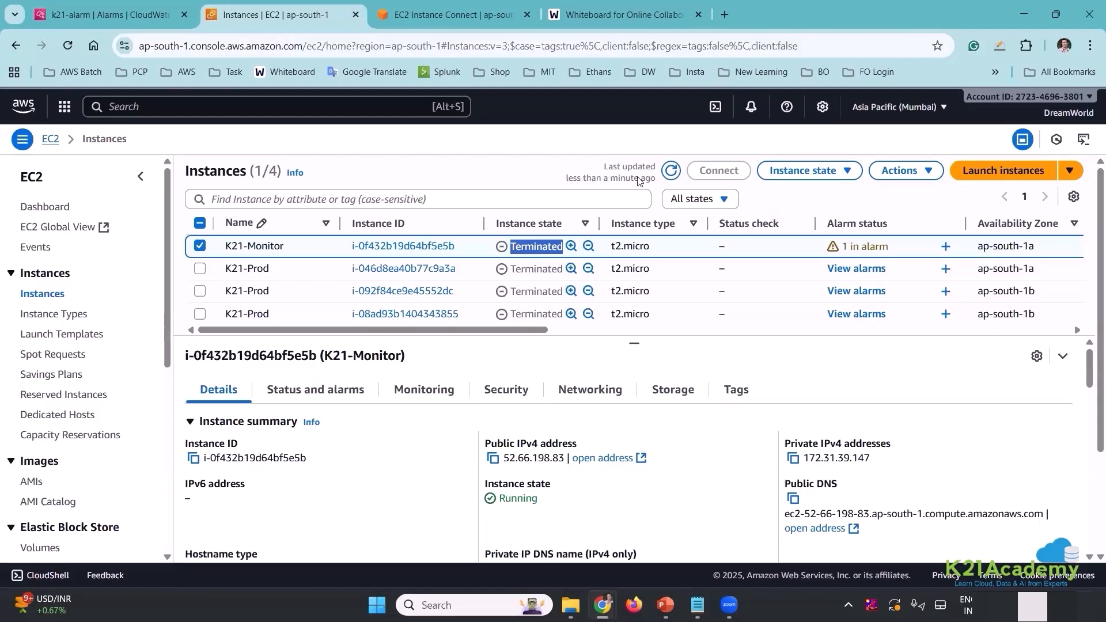
Recheck the state of k21-alarm in CloudWatch and review the terminal output of the K21-Monitor session.
click(429, 17)
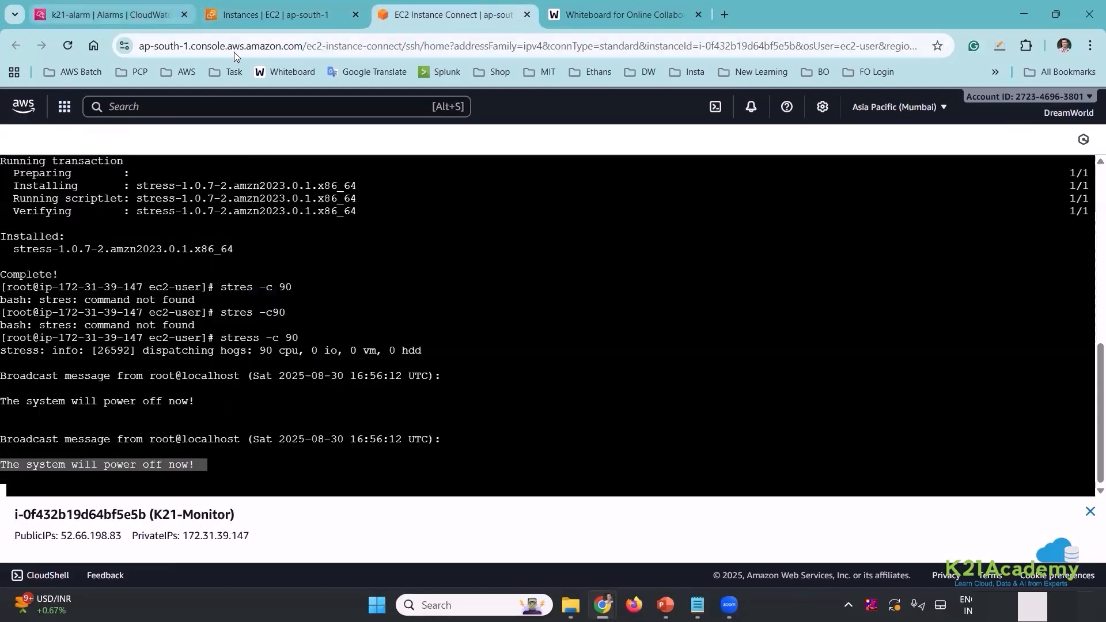
click(113, 15)
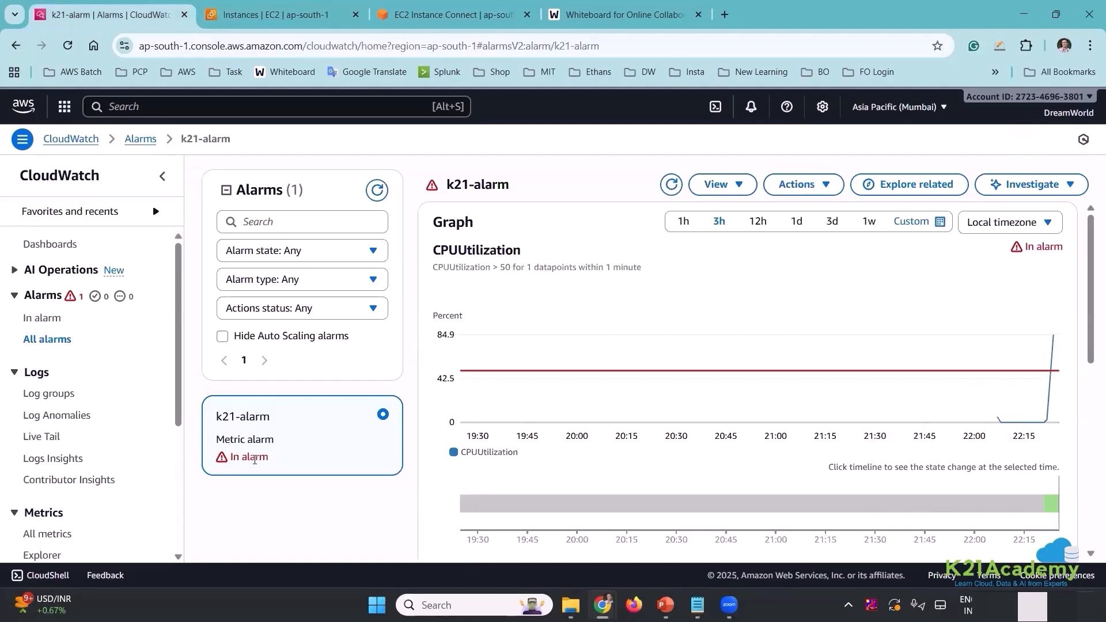
drag(272, 457, 229, 457)
click(419, 7)
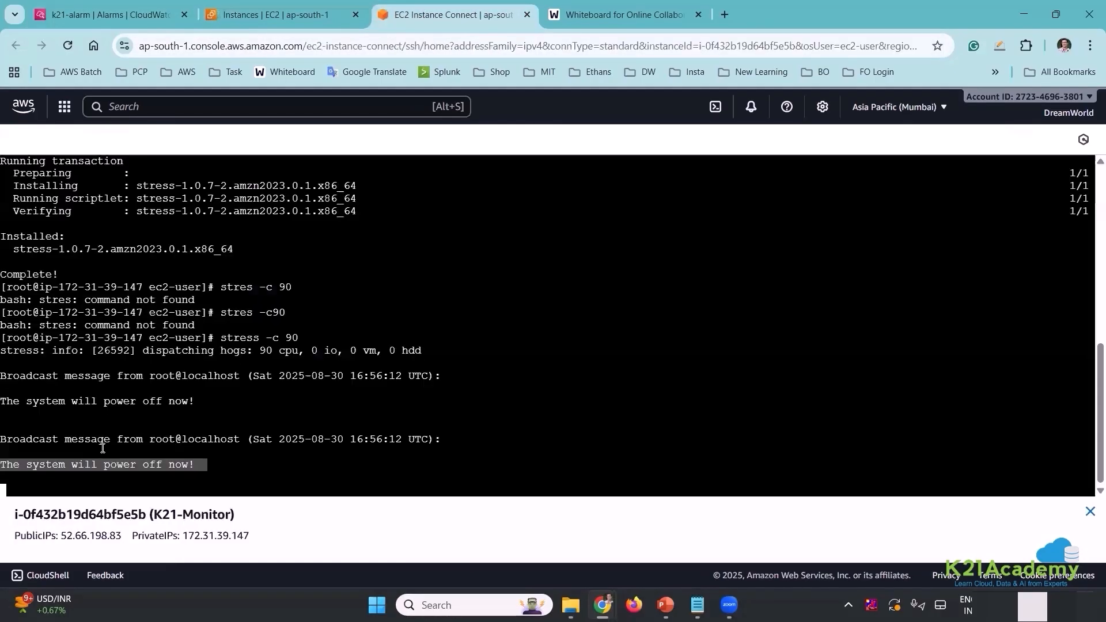